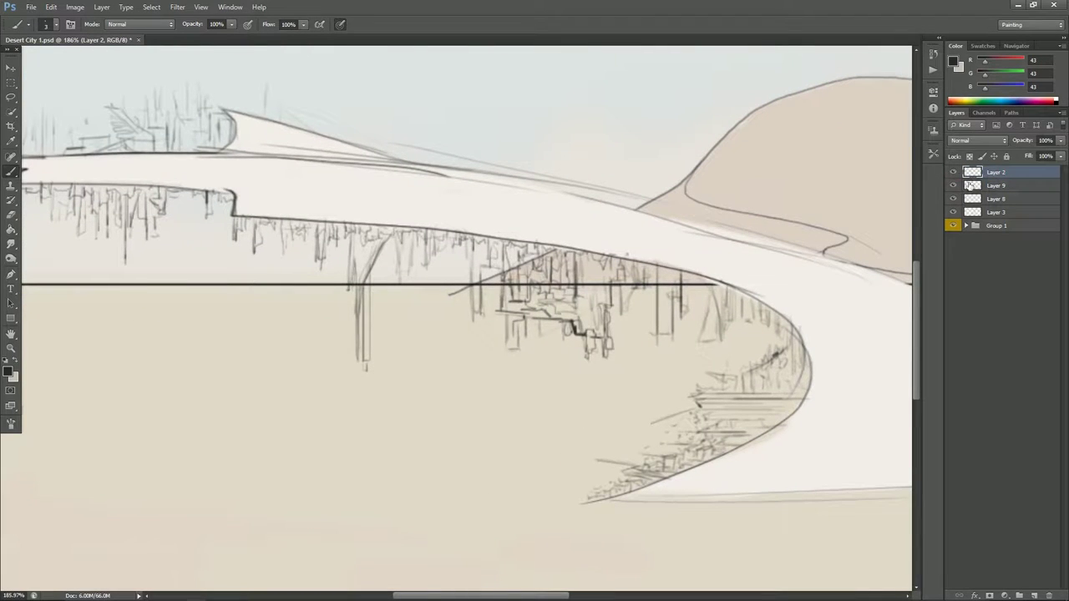
# Delete the leftover text layer, add a new layer, and pick a light grey foreground colour.
pyautogui.moveTo(1000, 173); pyautogui.dragTo(1035, 593)
pyautogui.click(1034, 593)
pyautogui.click(8, 371)
pyautogui.click(386, 167)
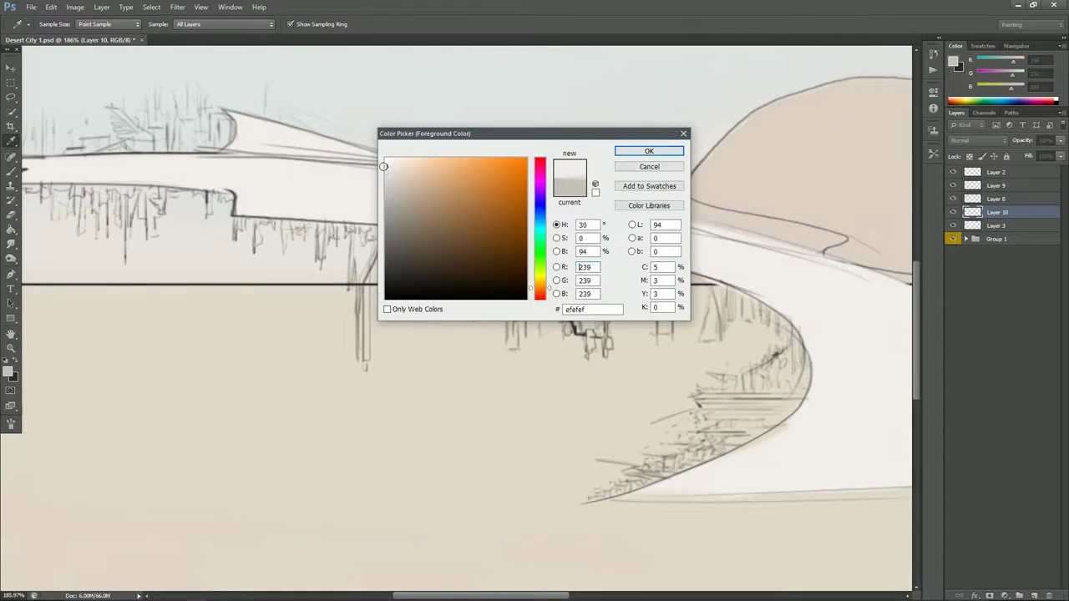
pyautogui.click(632, 148)
pyautogui.scroll(3, 394, 254)
# Paint light grey over the rooftops and hanging buildings with an enlarged brush.
pyautogui.moveTo(379, 219); pyautogui.dragTo(448, 229)
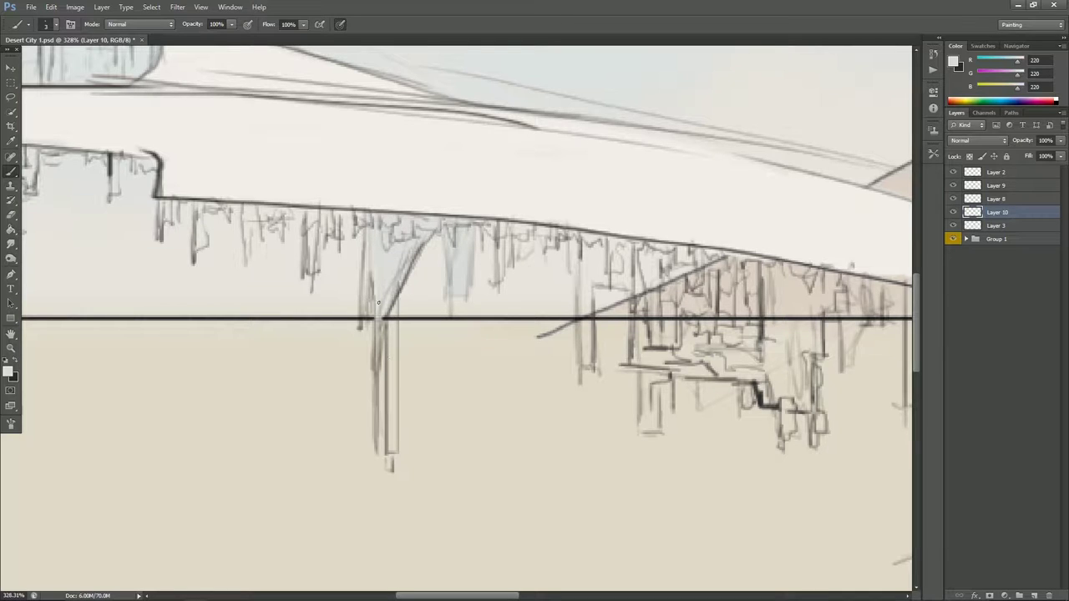
pyautogui.click(56, 24)
pyautogui.doubleClick(52, 107)
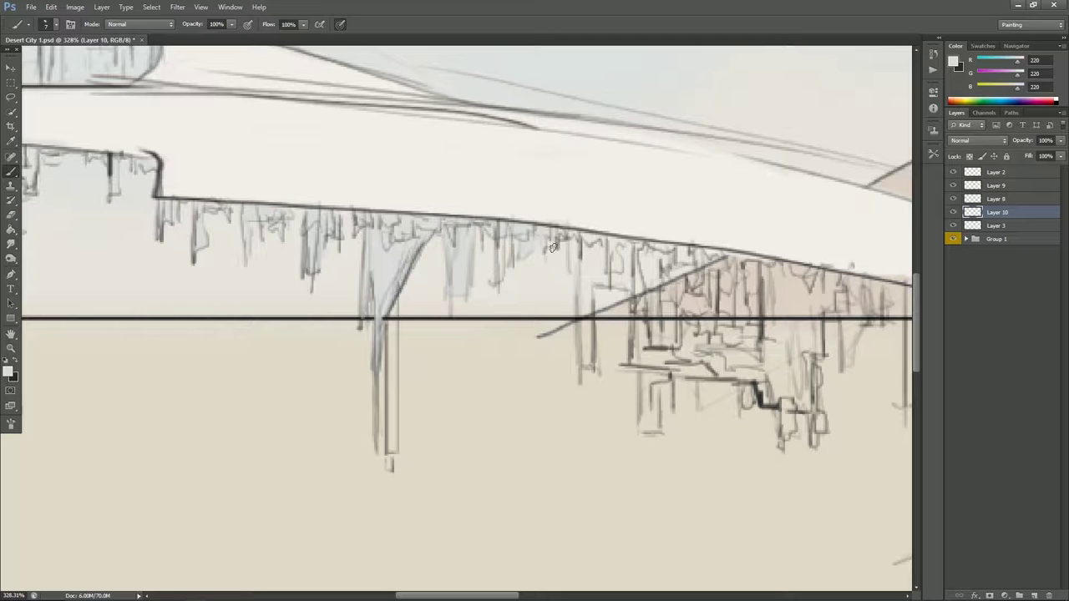
pyautogui.moveTo(584, 250); pyautogui.dragTo(586, 367)
pyautogui.moveTo(639, 275); pyautogui.dragTo(643, 351)
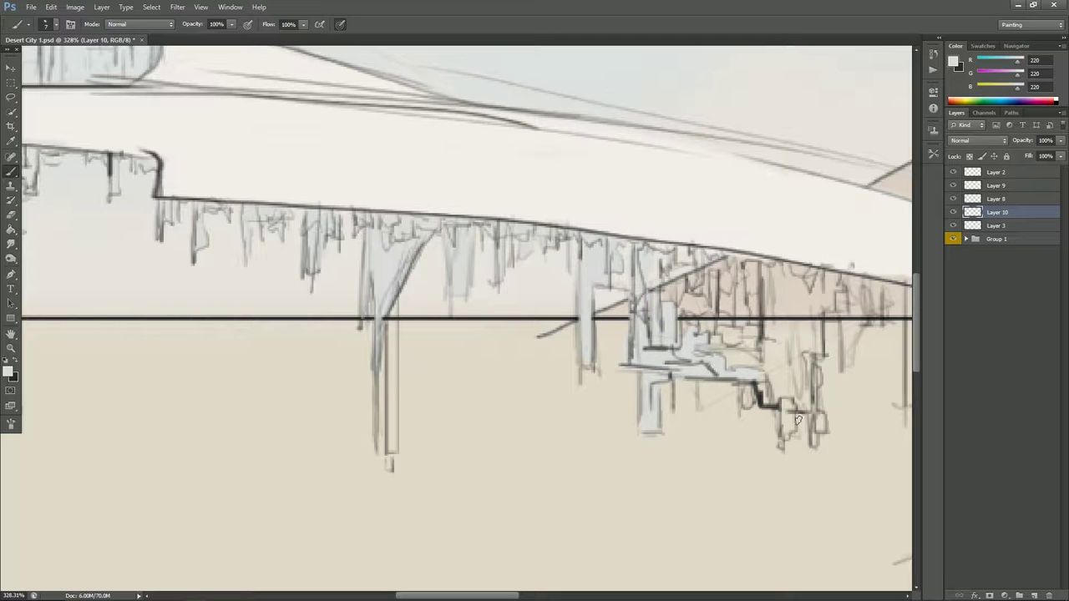
pyautogui.moveTo(803, 346); pyautogui.dragTo(767, 333)
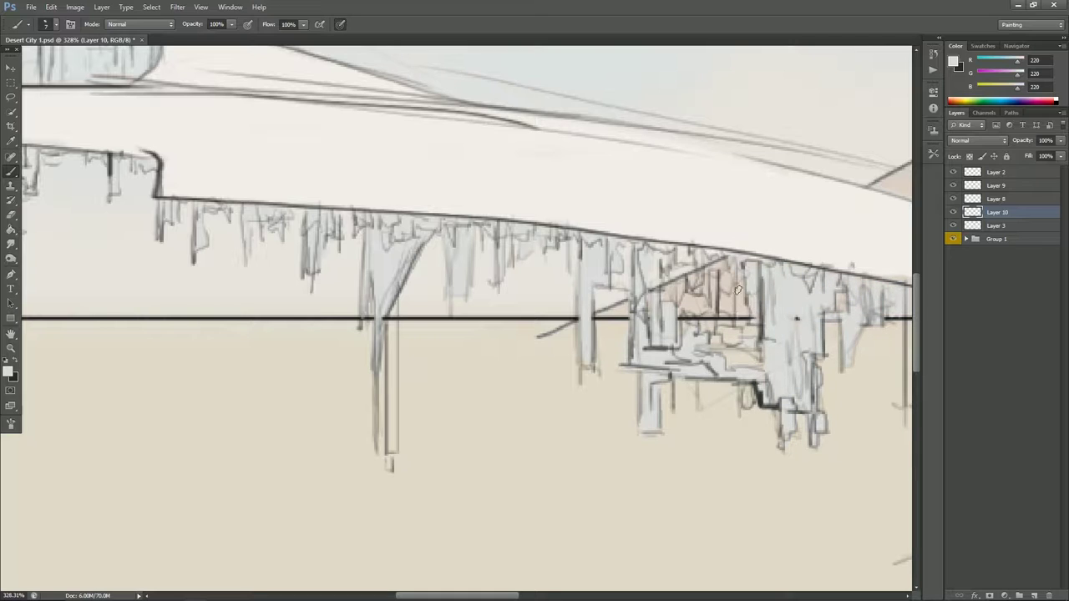
pyautogui.moveTo(690, 299); pyautogui.dragTo(712, 308)
# Check the platform's curved end by toggling Layer 8's sketch lines, then select Layer 2.
pyautogui.moveTo(1056, 452); pyautogui.dragTo(481, 294)
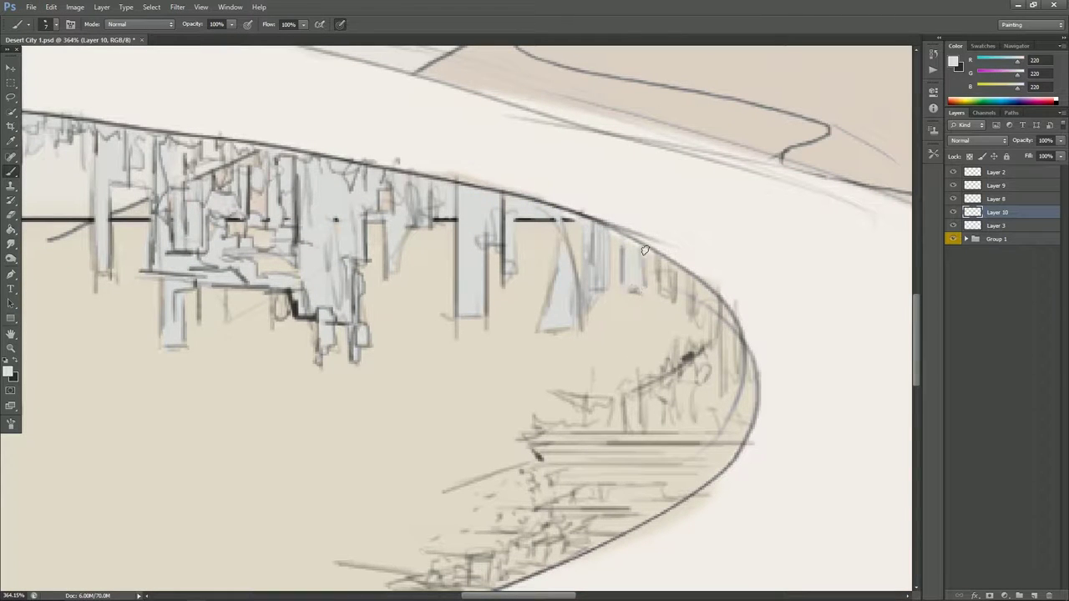
pyautogui.scroll(-3, 735, 350)
pyautogui.scroll(5, 584, 334)
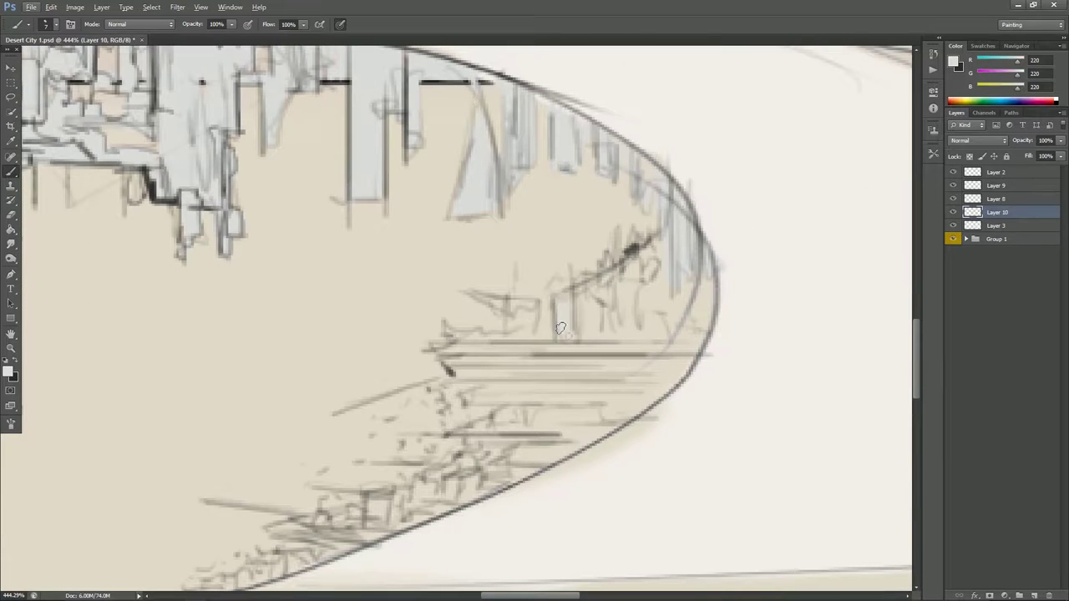
pyautogui.click(954, 200)
pyautogui.click(995, 172)
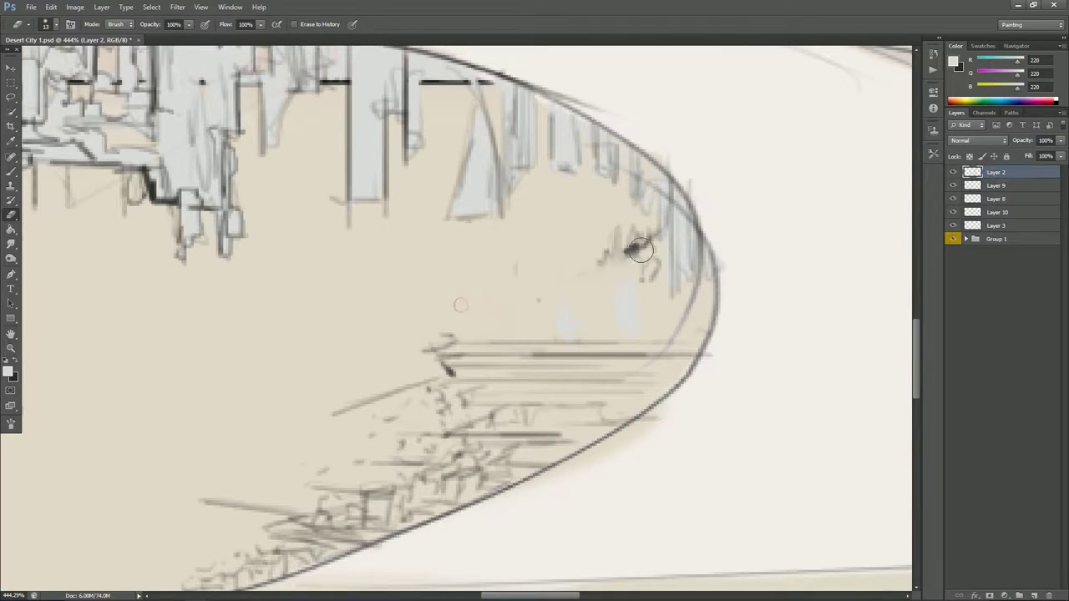
# Sketch curves and small dark buildings along the platform's inner curve and its tip.
pyautogui.press('x')
pyautogui.moveTo(468, 338)
pyautogui.mouseDown()
pyautogui.moveTo(616, 281)
pyautogui.moveTo(668, 243)
pyautogui.moveTo(643, 255)
pyautogui.mouseUp()
pyautogui.moveTo(559, 294); pyautogui.dragTo(659, 238)
pyautogui.moveTo(584, 305)
pyautogui.mouseDown()
pyautogui.moveTo(589, 334)
pyautogui.moveTo(618, 334)
pyautogui.mouseUp()
pyautogui.moveTo(676, 292); pyautogui.dragTo(681, 339)
pyautogui.moveTo(651, 271); pyautogui.dragTo(656, 320)
pyautogui.moveTo(705, 275); pyautogui.dragTo(694, 314)
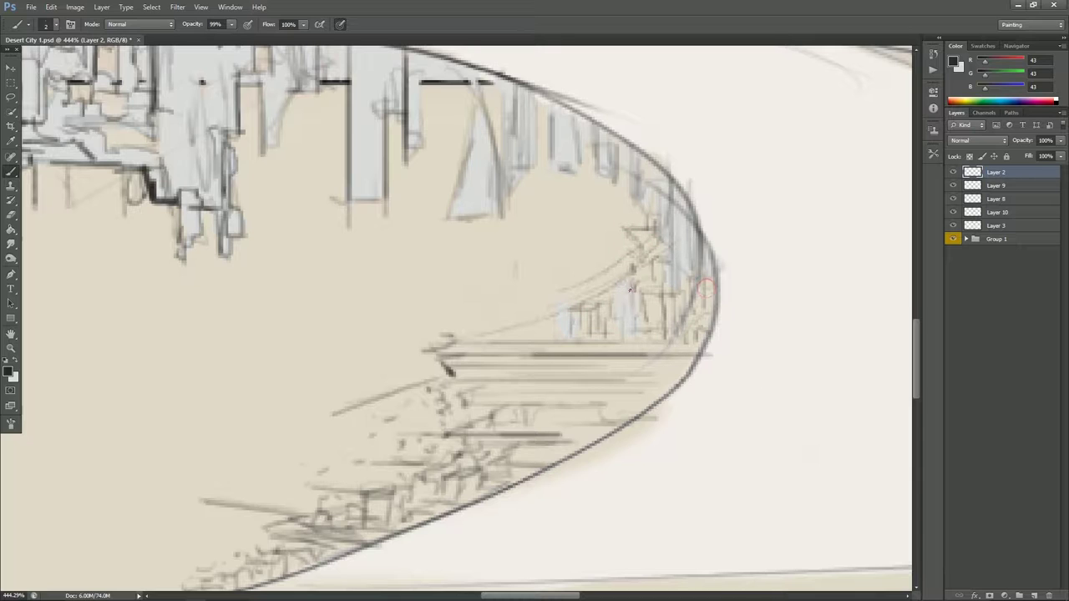
pyautogui.moveTo(528, 334); pyautogui.dragTo(572, 314)
pyautogui.moveTo(534, 276)
pyautogui.mouseDown()
pyautogui.moveTo(536, 325)
pyautogui.moveTo(578, 262)
pyautogui.moveTo(612, 281)
pyautogui.mouseUp()
pyautogui.moveTo(584, 267); pyautogui.dragTo(583, 219)
pyautogui.scroll(-1, 635, 284)
# Fill the upper skyline and distant city cluster with light grey on the fill layer.
pyautogui.hotkey('alt', '[')
pyautogui.hotkey('alt', '[')
pyautogui.hotkey('alt', '[')
pyautogui.press('x')
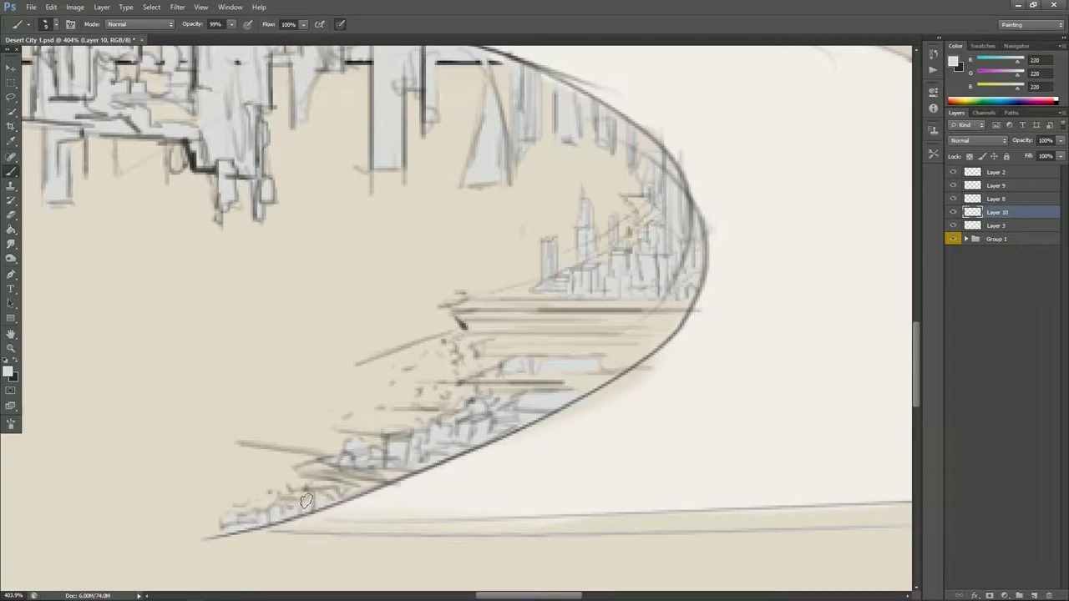
pyautogui.moveTo(393, 418); pyautogui.dragTo(392, 356)
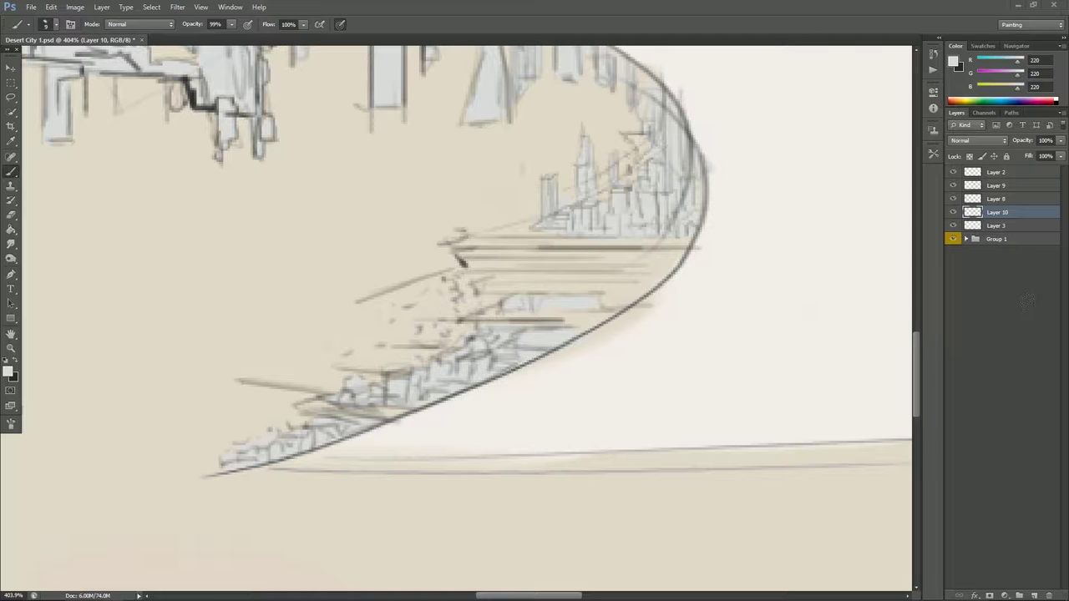
pyautogui.scroll(5, 799, 291)
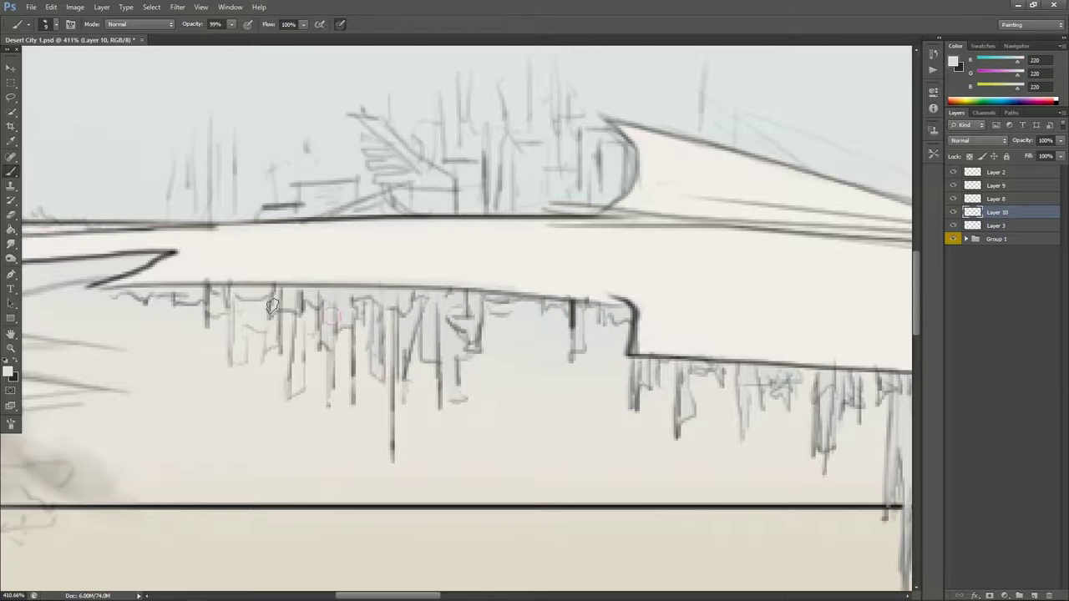
pyautogui.moveTo(299, 339); pyautogui.dragTo(299, 365)
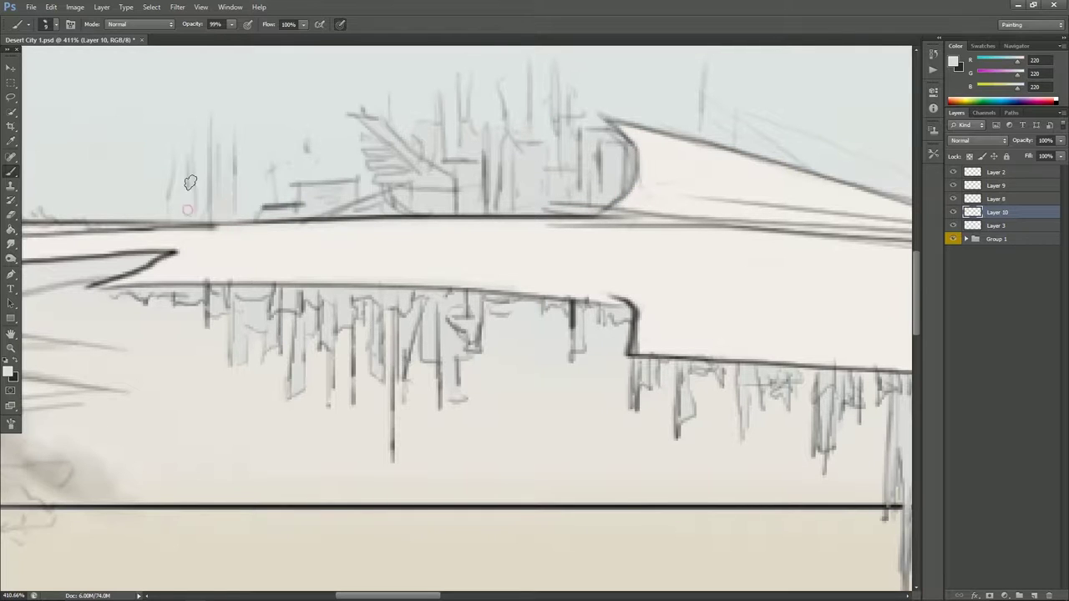
pyautogui.moveTo(439, 255); pyautogui.dragTo(632, 302)
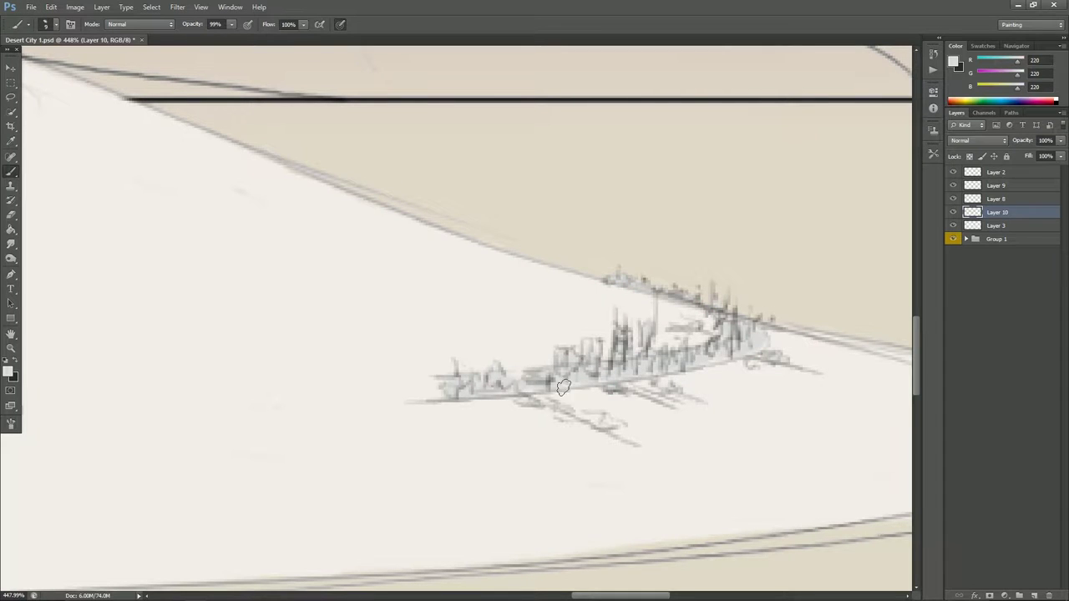
pyautogui.scroll(-5, 698, 351)
pyautogui.scroll(-5, 830, 376)
pyautogui.click(75, 7)
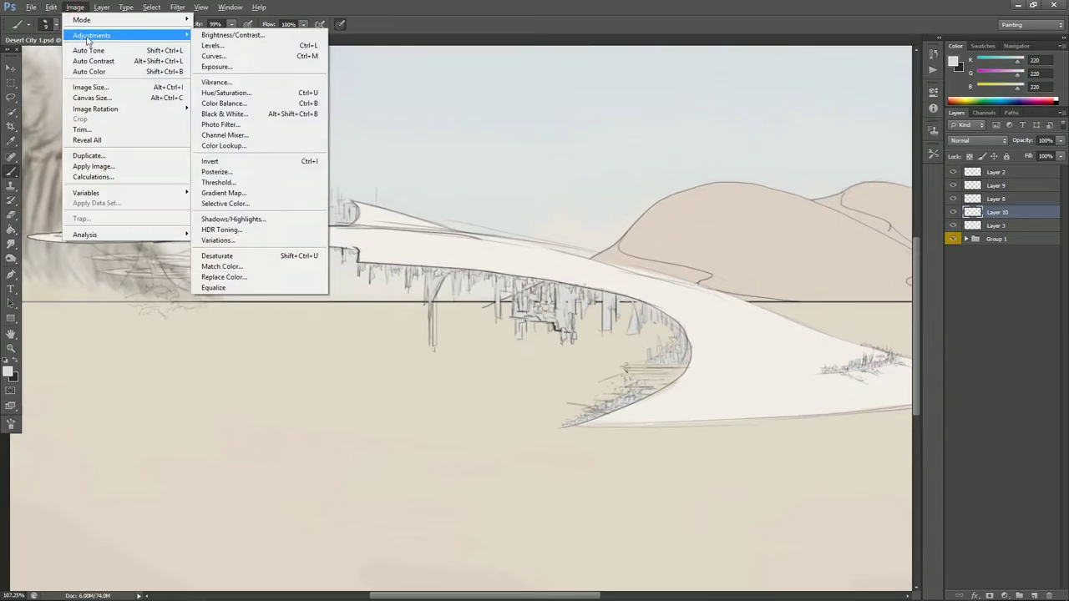
# Shift hue and darken Layer 10's city fills with Hue/Saturation and Brightness/Contrast.
pyautogui.click(226, 107)
pyautogui.press('Escape')
pyautogui.hotkey('ctrl', 'u')
pyautogui.moveTo(509, 261); pyautogui.dragTo(502, 261)
pyautogui.moveTo(508, 207)
pyautogui.mouseDown()
pyautogui.moveTo(457, 213)
pyautogui.moveTo(508, 209)
pyautogui.moveTo(501, 267)
pyautogui.mouseUp()
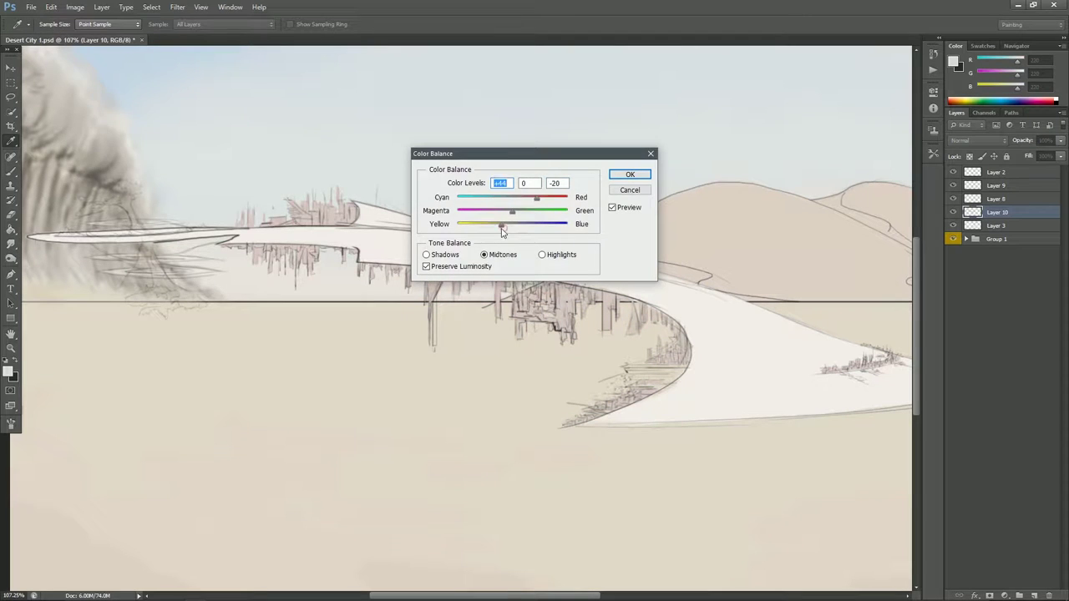
pyautogui.click(281, 37)
pyautogui.press('Return')
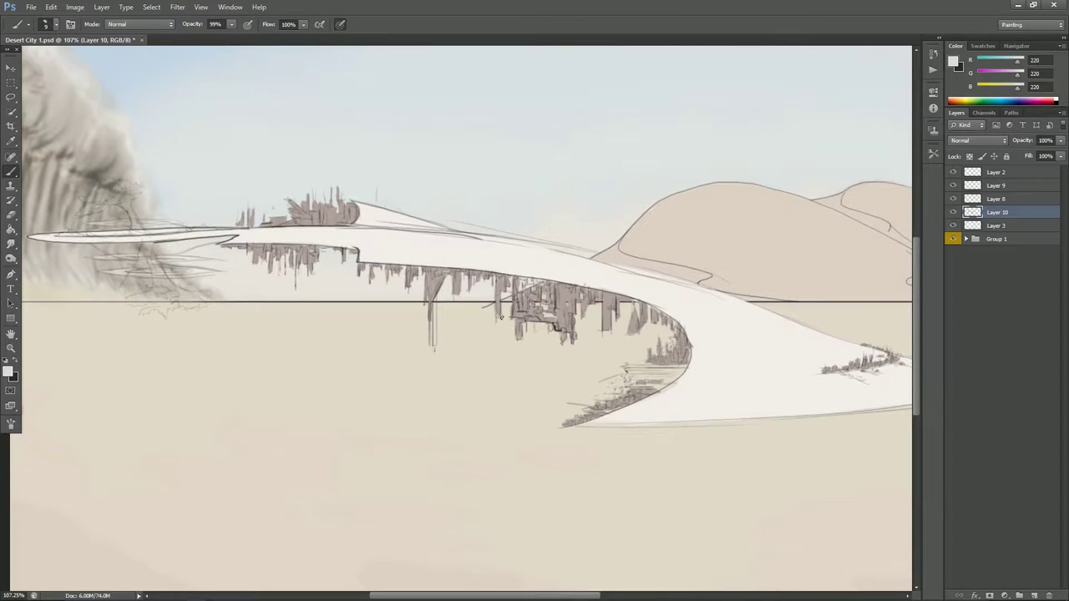
pyautogui.scroll(-3, 501, 317)
pyautogui.scroll(-1, 444, 303)
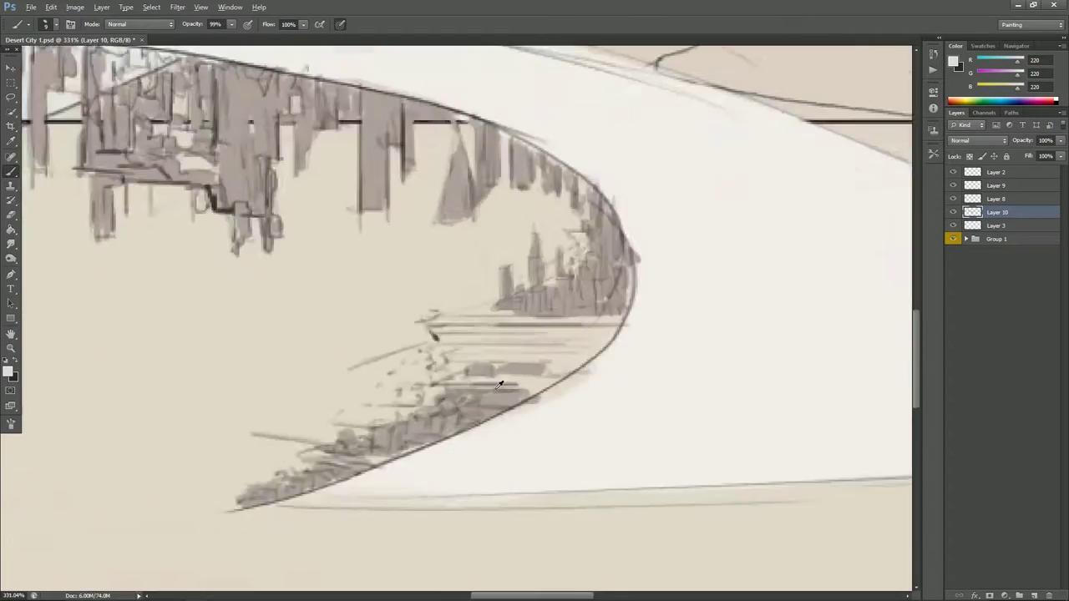
pyautogui.press('b')
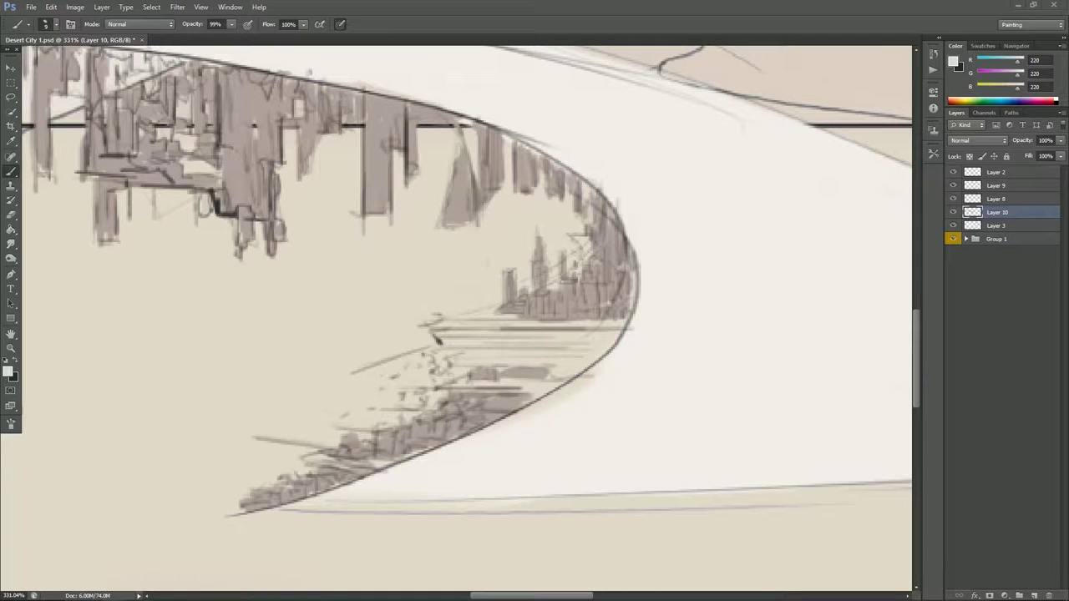
pyautogui.scroll(-3, 421, 394)
pyautogui.scroll(2, 421, 394)
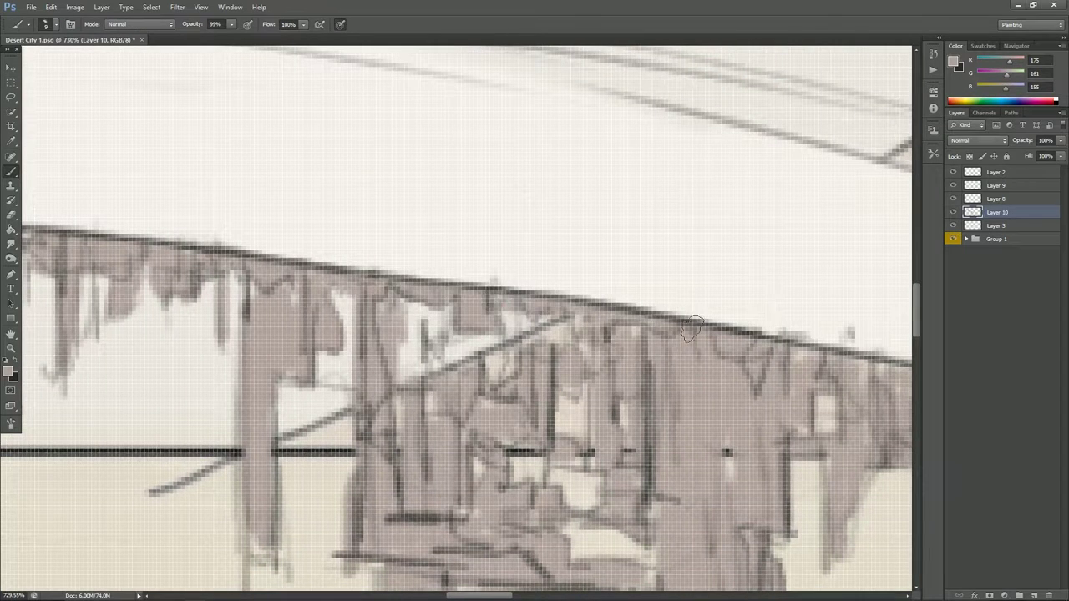
# Paint grey-brown over the upper rooftop buildings.
pyautogui.scroll(-3, 421, 393)
pyautogui.scroll(3, 421, 393)
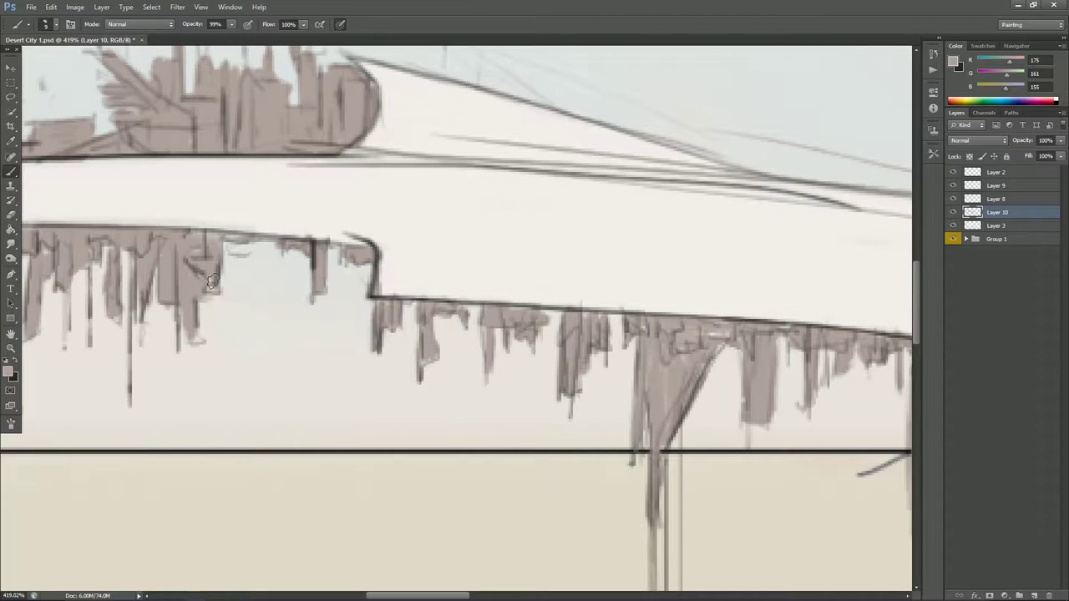
pyautogui.moveTo(60, 288); pyautogui.dragTo(340, 318)
pyautogui.moveTo(176, 251); pyautogui.dragTo(225, 267)
pyautogui.moveTo(192, 158); pyautogui.dragTo(225, 192)
pyautogui.moveTo(284, 135); pyautogui.dragTo(286, 173)
pyautogui.moveTo(314, 147); pyautogui.dragTo(317, 155)
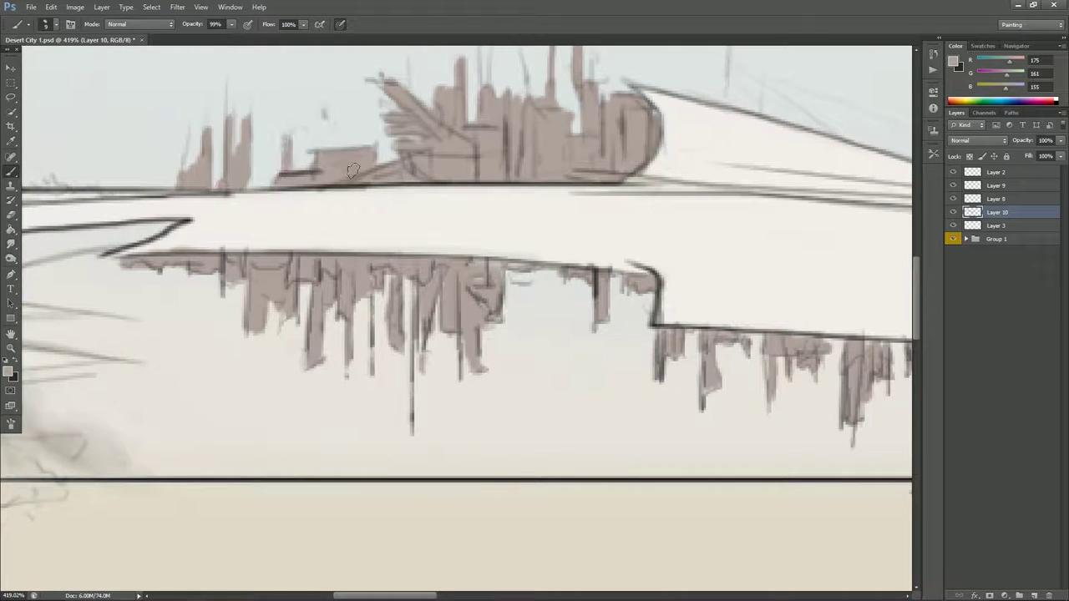
pyautogui.scroll(-3, 650, 123)
pyautogui.scroll(2, 649, 123)
pyautogui.scroll(1, 649, 124)
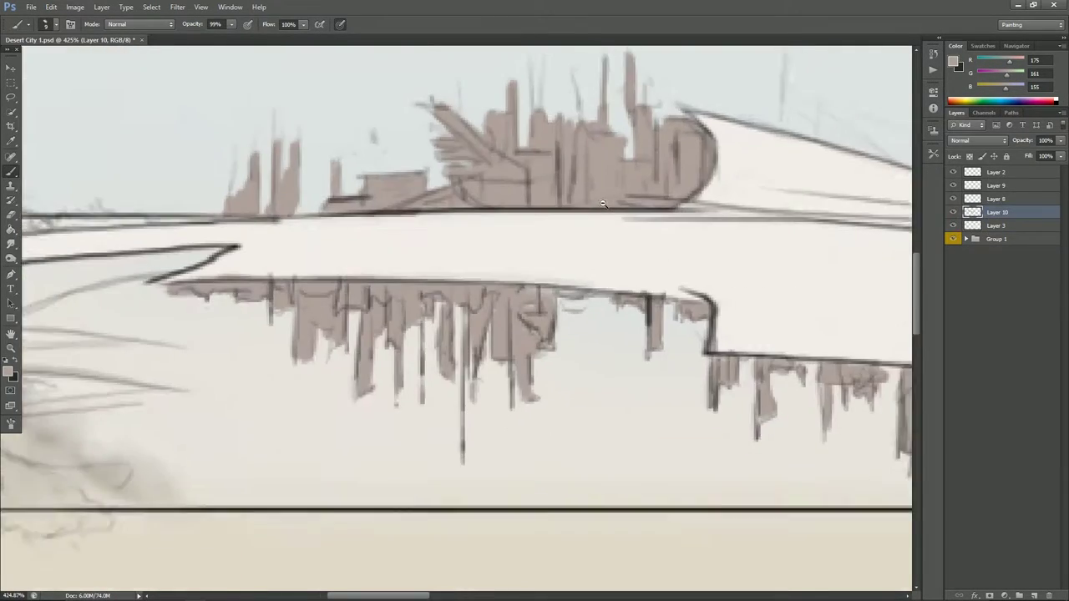
# Sample a slightly different grey-brown and paint it over the rooftop city.
pyautogui.press('i')
pyautogui.click(983, 46)
pyautogui.click(396, 209)
pyautogui.press('Return')
pyautogui.press('b')
pyautogui.moveTo(622, 234); pyautogui.dragTo(626, 279)
pyautogui.moveTo(697, 196); pyautogui.dragTo(678, 269)
pyautogui.moveTo(559, 232)
pyautogui.mouseDown()
pyautogui.moveTo(525, 281)
pyautogui.moveTo(693, 151)
pyautogui.moveTo(602, 206)
pyautogui.mouseUp()
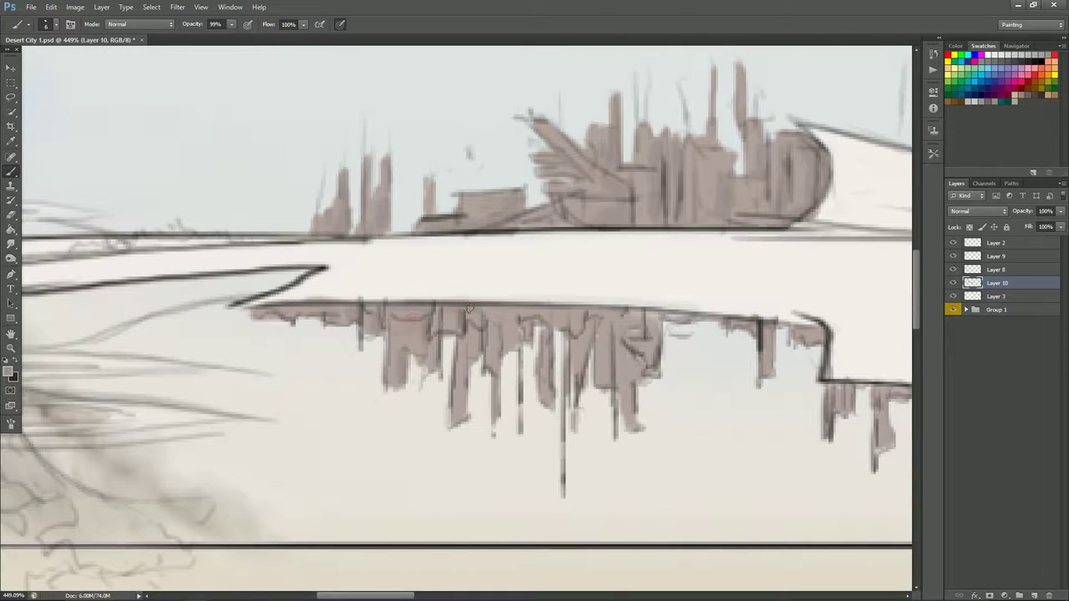
# Shade the lower hanging buildings with grey-brown strokes.
pyautogui.moveTo(472, 373); pyautogui.dragTo(460, 419)
pyautogui.moveTo(628, 385); pyautogui.dragTo(628, 411)
pyautogui.moveTo(610, 330); pyautogui.dragTo(610, 391)
pyautogui.moveTo(568, 305)
pyautogui.mouseDown()
pyautogui.moveTo(632, 372)
pyautogui.moveTo(520, 301)
pyautogui.moveTo(247, 278)
pyautogui.mouseUp()
pyautogui.moveTo(793, 384); pyautogui.dragTo(772, 471)
pyautogui.moveTo(751, 351); pyautogui.dragTo(607, 303)
pyautogui.moveTo(521, 317); pyautogui.dragTo(506, 364)
pyautogui.moveTo(638, 330); pyautogui.dragTo(627, 343)
pyautogui.moveTo(425, 325); pyautogui.dragTo(422, 367)
pyautogui.moveTo(367, 309); pyautogui.dragTo(355, 357)
pyautogui.moveTo(584, 334); pyautogui.dragTo(334, 317)
pyautogui.moveTo(636, 334); pyautogui.dragTo(638, 496)
# Shade the central and right hanging buildings grey-brown.
pyautogui.moveTo(709, 317); pyautogui.dragTo(500, 305)
pyautogui.moveTo(589, 430)
pyautogui.mouseDown()
pyautogui.moveTo(589, 479)
pyautogui.moveTo(447, 416)
pyautogui.mouseUp()
pyautogui.moveTo(417, 434); pyautogui.dragTo(463, 457)
pyautogui.moveTo(484, 386); pyautogui.dragTo(472, 442)
pyautogui.moveTo(556, 327)
pyautogui.mouseDown()
pyautogui.moveTo(559, 414)
pyautogui.moveTo(589, 492)
pyautogui.mouseUp()
pyautogui.moveTo(618, 321); pyautogui.dragTo(610, 392)
pyautogui.moveTo(622, 351); pyautogui.dragTo(626, 492)
pyautogui.moveTo(647, 325)
pyautogui.mouseDown()
pyautogui.moveTo(663, 434)
pyautogui.moveTo(714, 376)
pyautogui.mouseUp()
pyautogui.moveTo(714, 375); pyautogui.dragTo(489, 376)
pyautogui.moveTo(551, 351); pyautogui.dragTo(568, 510)
pyautogui.moveTo(501, 339); pyautogui.dragTo(601, 401)
pyautogui.moveTo(618, 355); pyautogui.dragTo(618, 443)
pyautogui.moveTo(693, 509)
pyautogui.mouseDown()
pyautogui.moveTo(686, 420)
pyautogui.moveTo(668, 509)
pyautogui.mouseUp()
pyautogui.moveTo(710, 401); pyautogui.dragTo(718, 467)
# Paint grey-brown buildings across the lower city and along the curve's lower edge.
pyautogui.moveTo(768, 414)
pyautogui.mouseDown()
pyautogui.moveTo(768, 472)
pyautogui.moveTo(501, 380)
pyautogui.mouseUp()
pyautogui.moveTo(485, 547); pyautogui.dragTo(522, 496)
pyautogui.moveTo(555, 535); pyautogui.dragTo(614, 522)
pyautogui.moveTo(626, 426); pyautogui.dragTo(618, 493)
pyautogui.moveTo(601, 367); pyautogui.dragTo(480, 317)
pyautogui.moveTo(517, 543); pyautogui.dragTo(526, 288)
pyautogui.moveTo(547, 371); pyautogui.dragTo(443, 375)
pyautogui.moveTo(464, 436); pyautogui.dragTo(510, 412)
pyautogui.moveTo(417, 455); pyautogui.dragTo(342, 476)
pyautogui.moveTo(434, 426); pyautogui.dragTo(200, 543)
pyautogui.moveTo(276, 465); pyautogui.dragTo(159, 550)
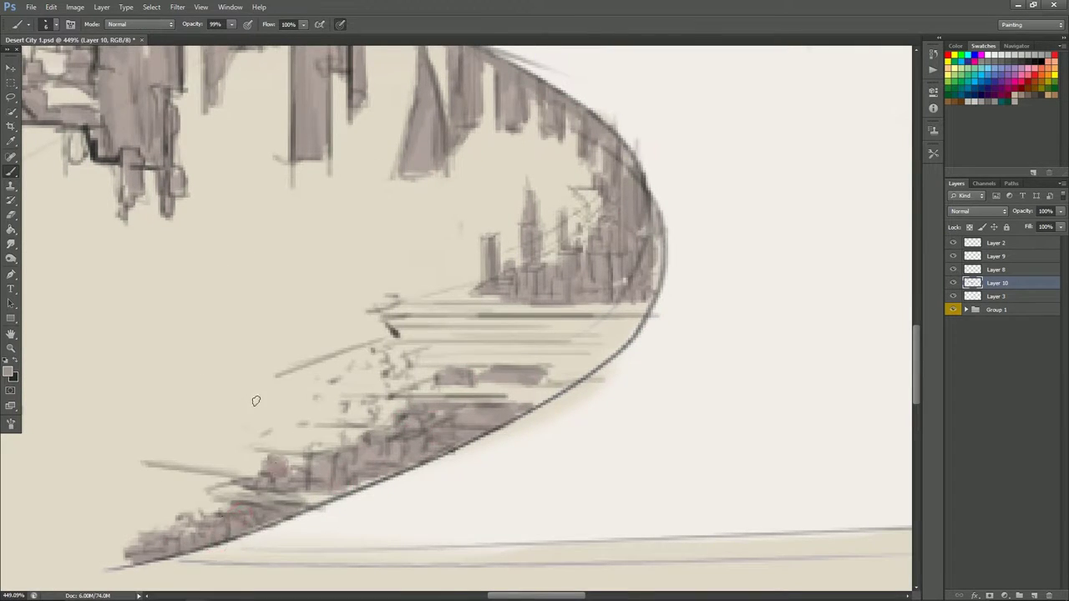
pyautogui.scroll(2, 563, 350)
pyautogui.scroll(-3, 564, 351)
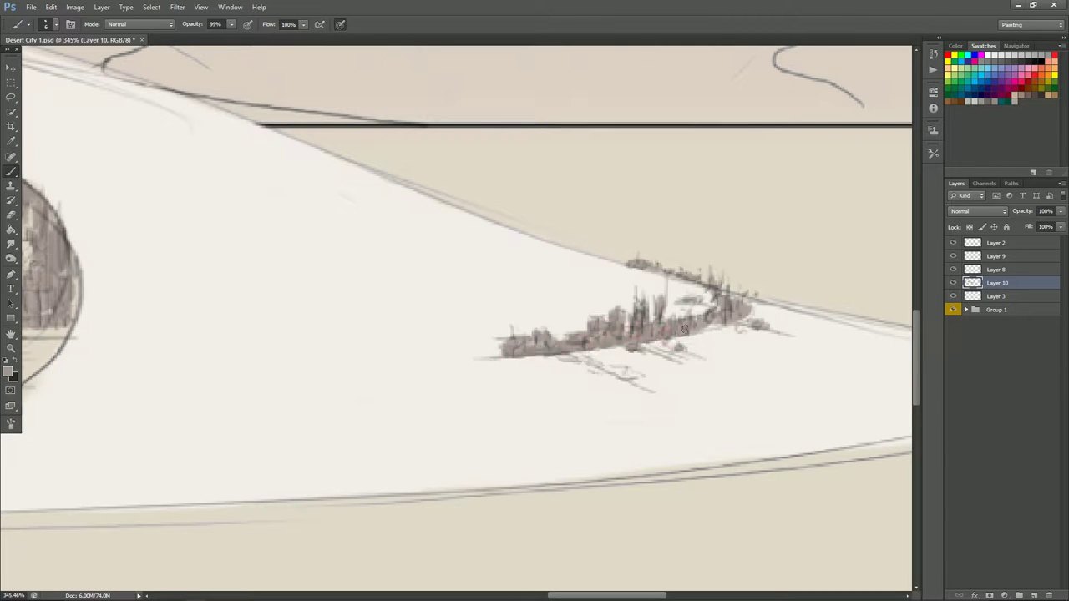
pyautogui.scroll(3, 640, 265)
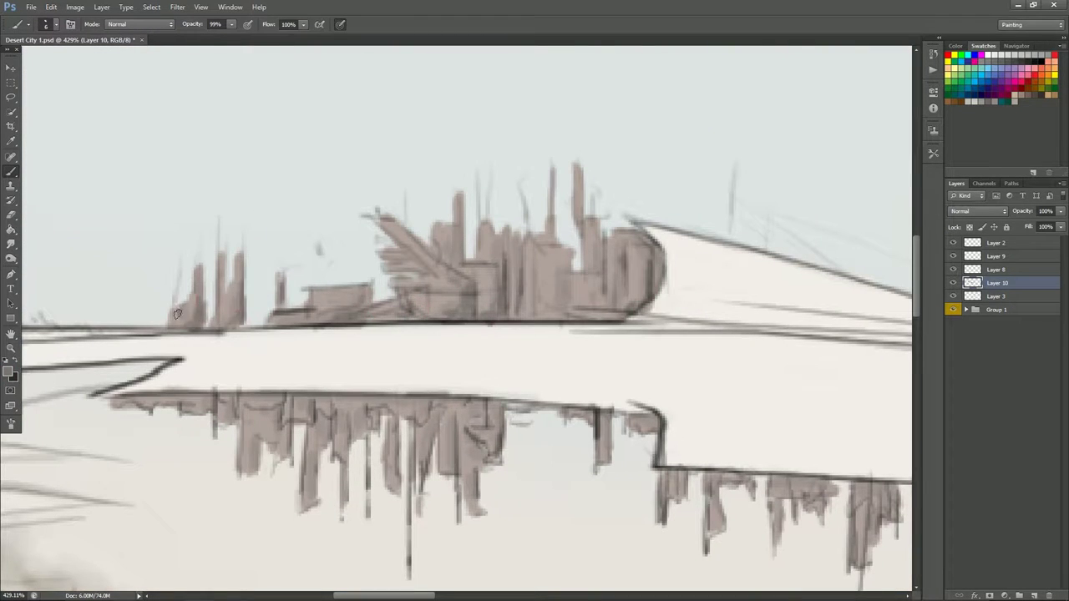
# Darken the rooftop buildings, then pick a light blue and view the whole painting.
pyautogui.moveTo(499, 240)
pyautogui.mouseDown()
pyautogui.moveTo(526, 318)
pyautogui.moveTo(559, 313)
pyautogui.moveTo(601, 279)
pyautogui.mouseUp()
pyautogui.moveTo(589, 225); pyautogui.dragTo(622, 267)
pyautogui.click(9, 372)
pyautogui.click(451, 167)
pyautogui.click(636, 126)
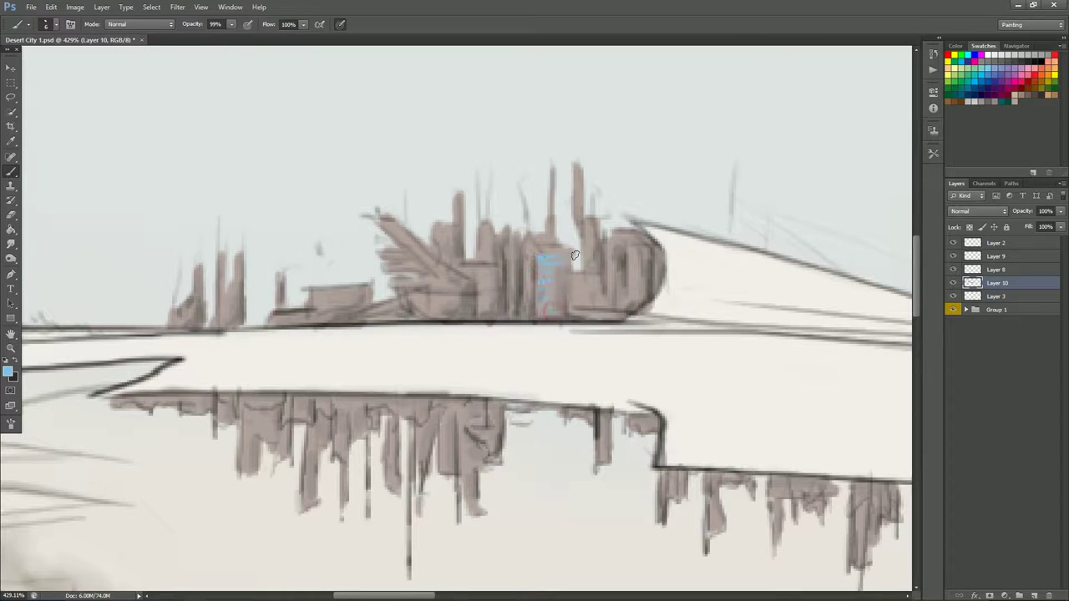
pyautogui.hotkey('ctrl', '0')
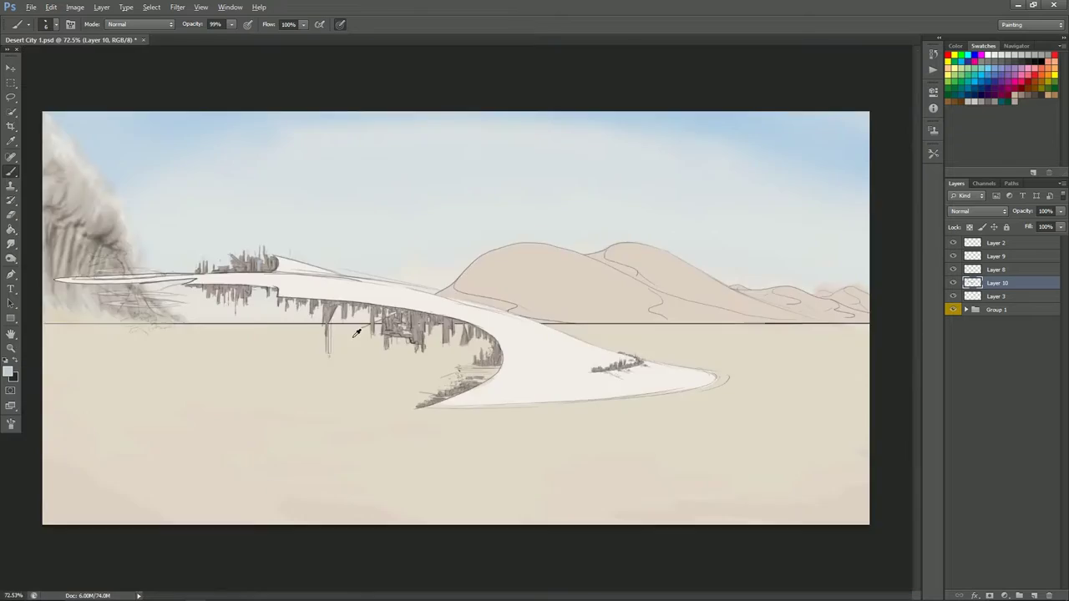
pyautogui.scroll(5, 486, 531)
pyautogui.scroll(-2, 152, 387)
# Paint pale blue, then resampled light blue, strokes down the tall hanging pillar.
pyautogui.click(10, 371)
pyautogui.click(632, 87)
pyautogui.moveTo(385, 457); pyautogui.dragTo(386, 284)
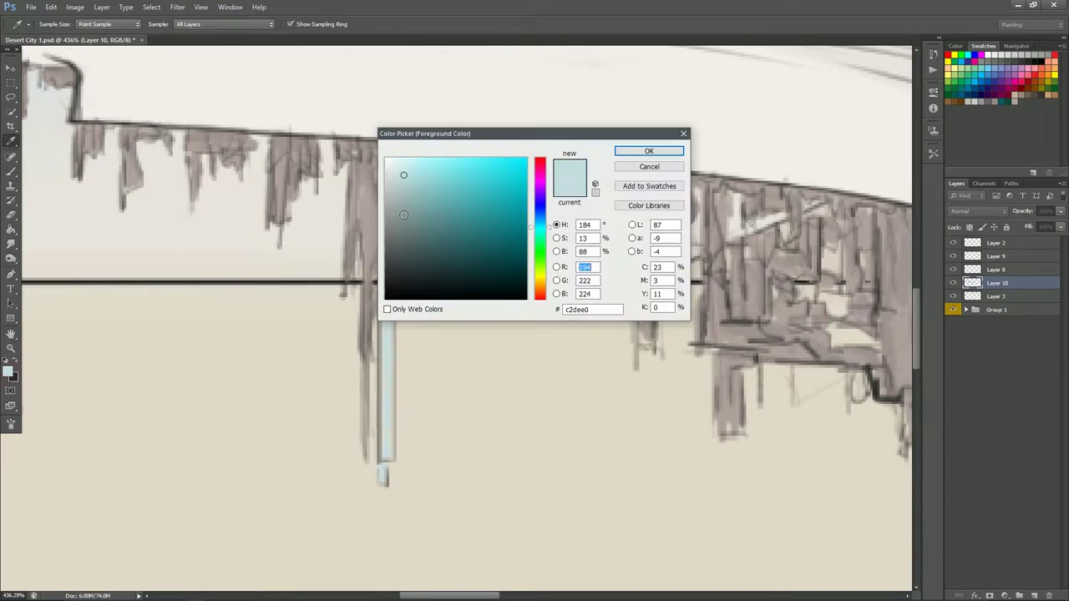
pyautogui.keyDown('alt'); pyautogui.click(384, 292); pyautogui.keyUp('alt')
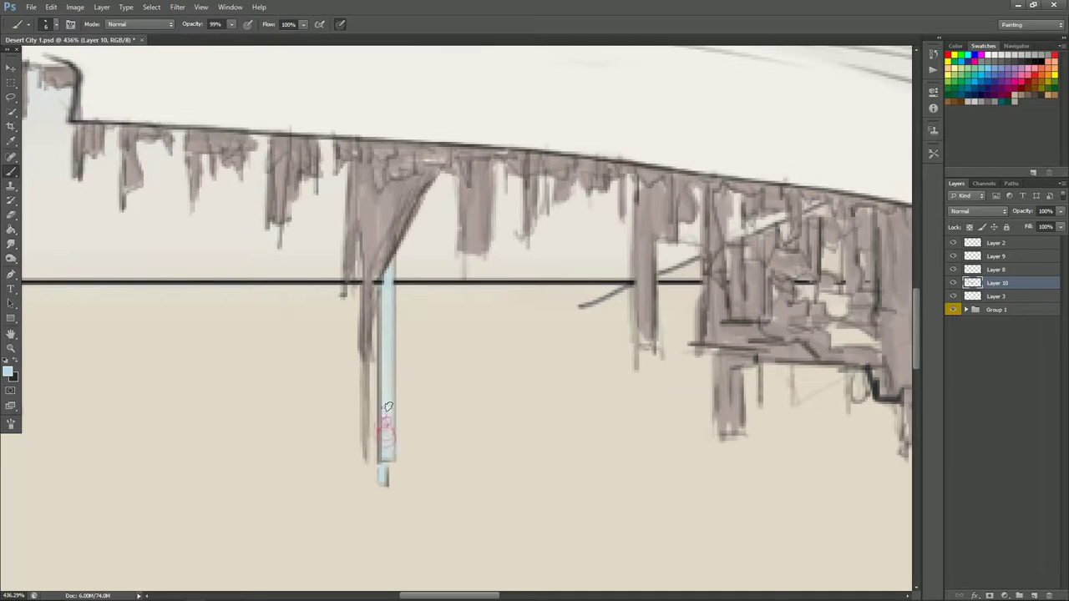
pyautogui.keyDown('alt'); pyautogui.click(389, 271); pyautogui.keyUp('alt')
pyautogui.moveTo(393, 261); pyautogui.dragTo(386, 455)
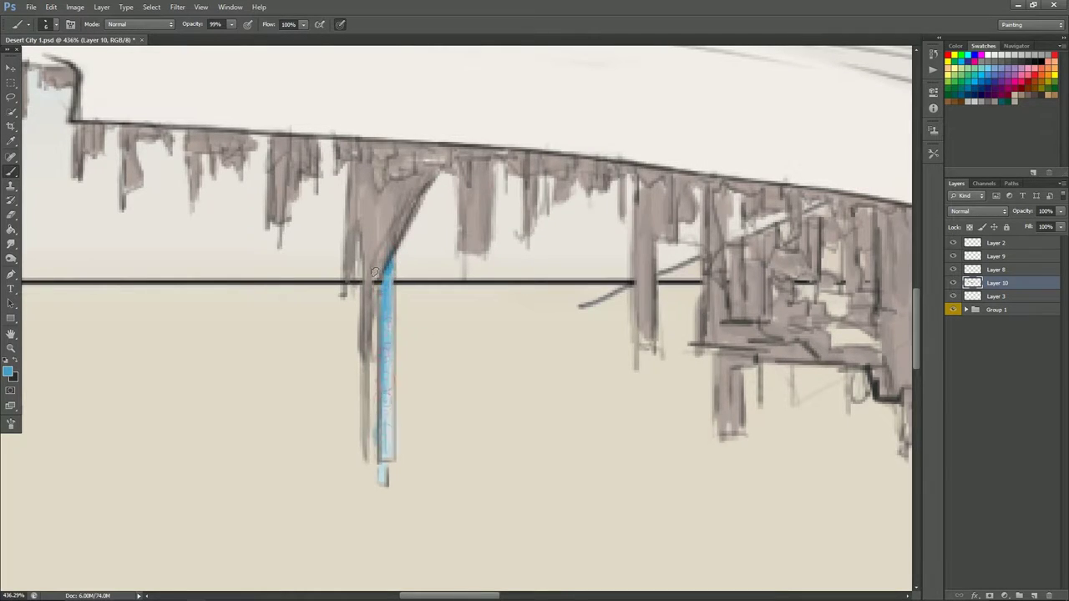
# Resample the pillar's light blue and brush a small stroke onto a hanging building.
pyautogui.scroll(-5, 357, 298)
pyautogui.scroll(5, 357, 298)
pyautogui.rightClick(11, 171)
pyautogui.press('Escape')
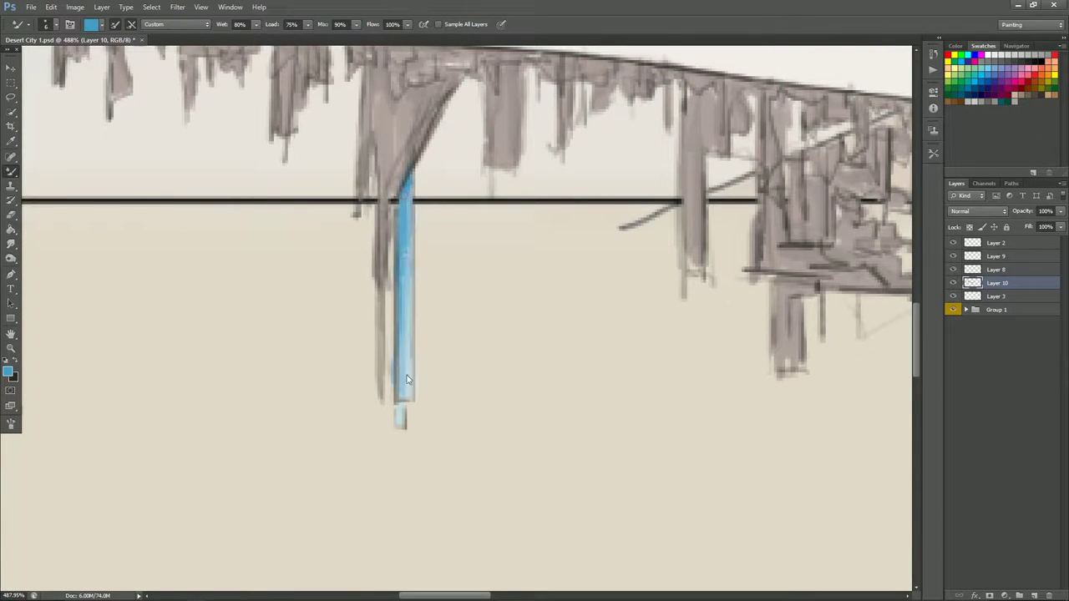
pyautogui.press('e')
pyautogui.scroll(-2, 449, 317)
pyautogui.scroll(2, 448, 317)
pyautogui.press('b')
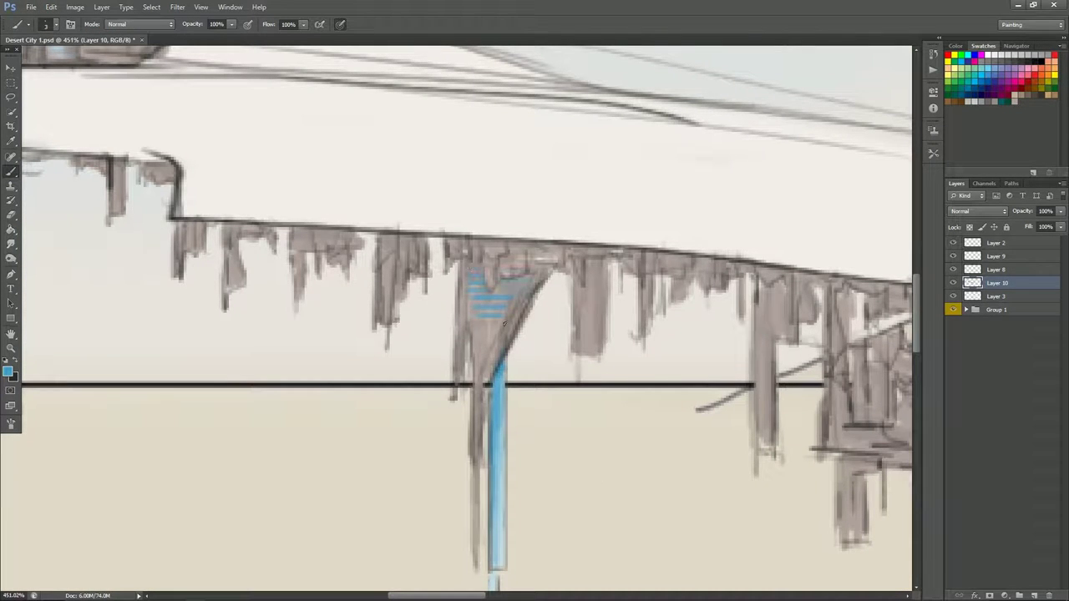
pyautogui.keyDown('alt'); pyautogui.click(505, 521); pyautogui.keyUp('alt')
pyautogui.scroll(-2, 474, 282)
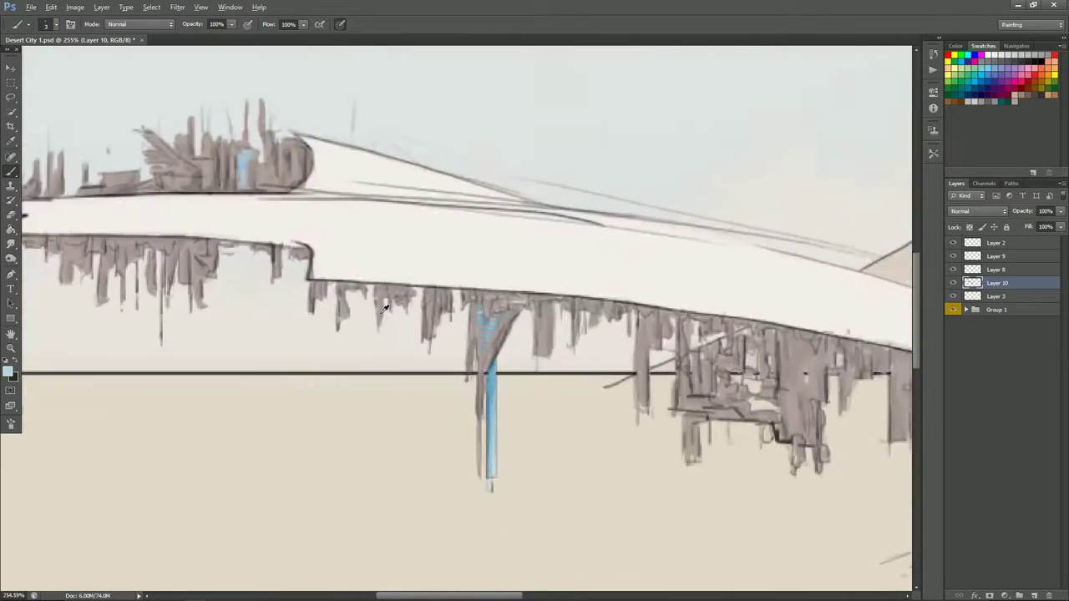
pyautogui.scroll(3, 474, 281)
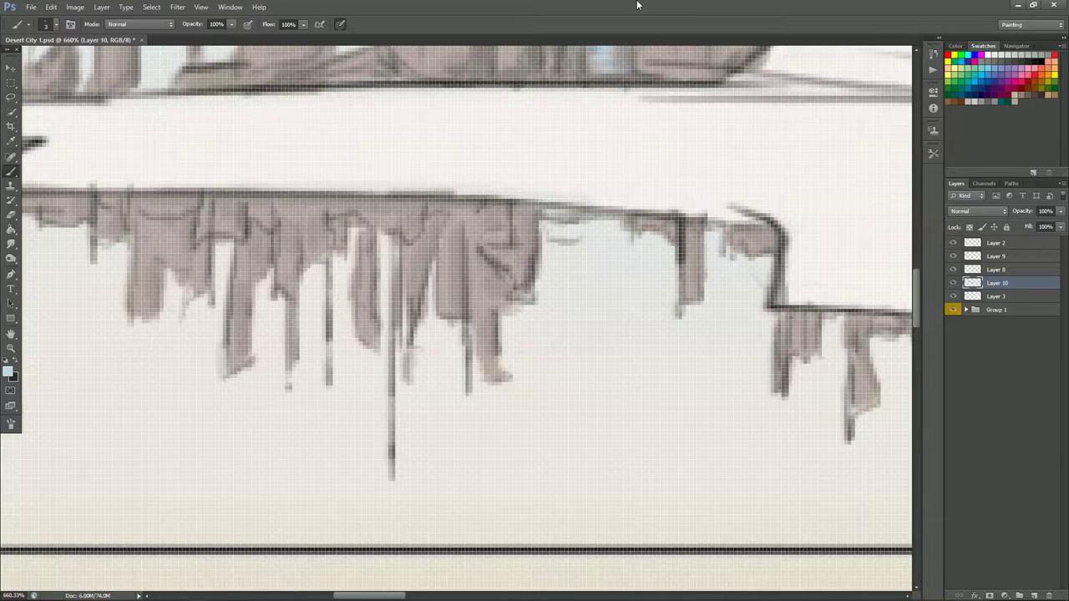
pyautogui.scroll(-2, 521, 277)
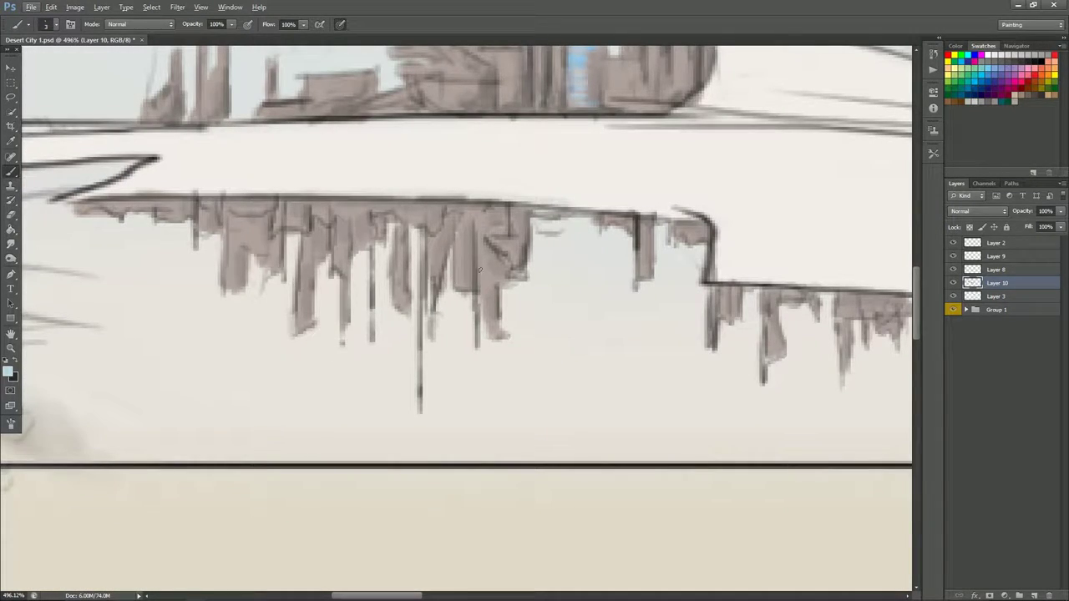
pyautogui.moveTo(429, 265); pyautogui.dragTo(435, 239)
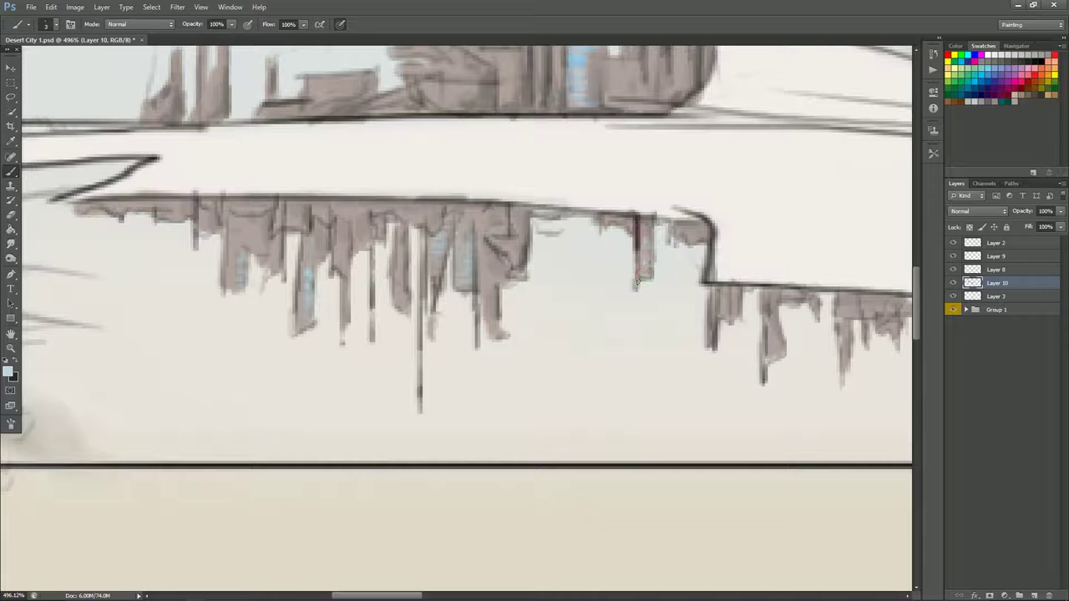
# Choose a brighter blue and dab window strips on several hanging buildings.
pyautogui.click(446, 267)
pyautogui.click(465, 183)
pyautogui.press('Return')
pyautogui.moveTo(434, 263); pyautogui.dragTo(438, 234)
pyautogui.moveTo(306, 321); pyautogui.dragTo(304, 276)
pyautogui.moveTo(236, 280); pyautogui.dragTo(241, 260)
pyautogui.press('e')
pyautogui.click(655, 294)
pyautogui.scroll(-5, 608, 384)
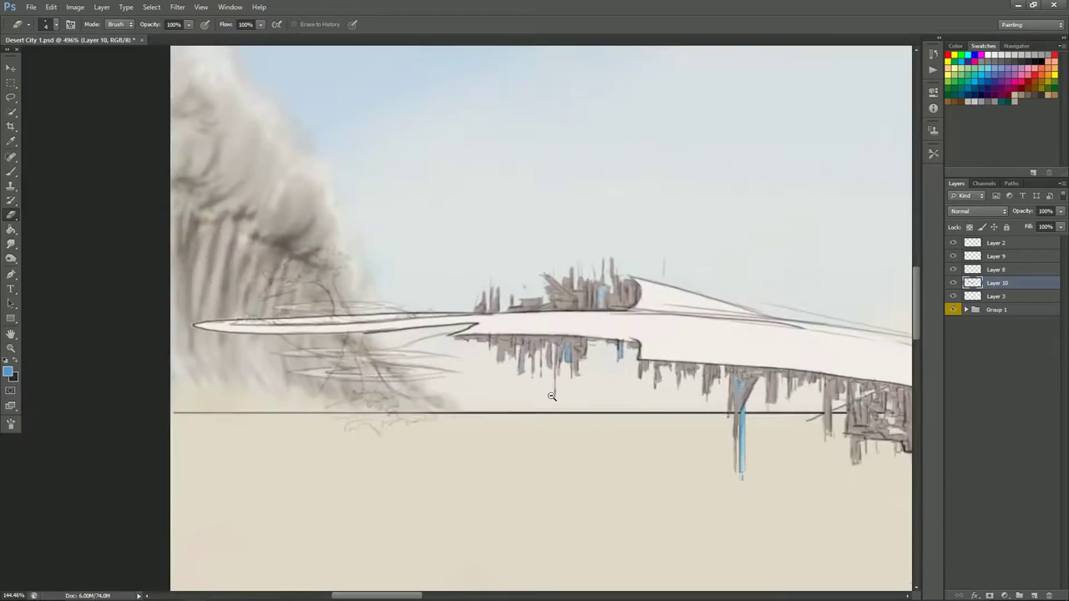
# Paint saturated blue windows on the rooftop buildings and the angled rooftop structure.
pyautogui.scroll(3, 622, 384)
pyautogui.scroll(1, 585, 417)
pyautogui.press('b')
pyautogui.click(410, 176)
pyautogui.press('Return')
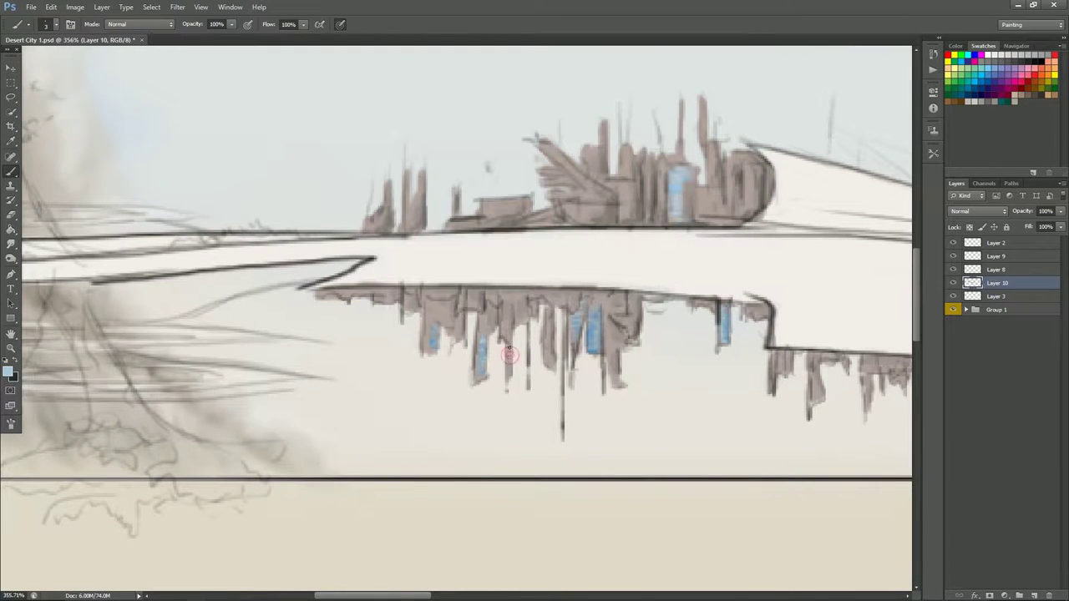
pyautogui.keyDown('alt'); pyautogui.click(441, 294); pyautogui.keyUp('alt')
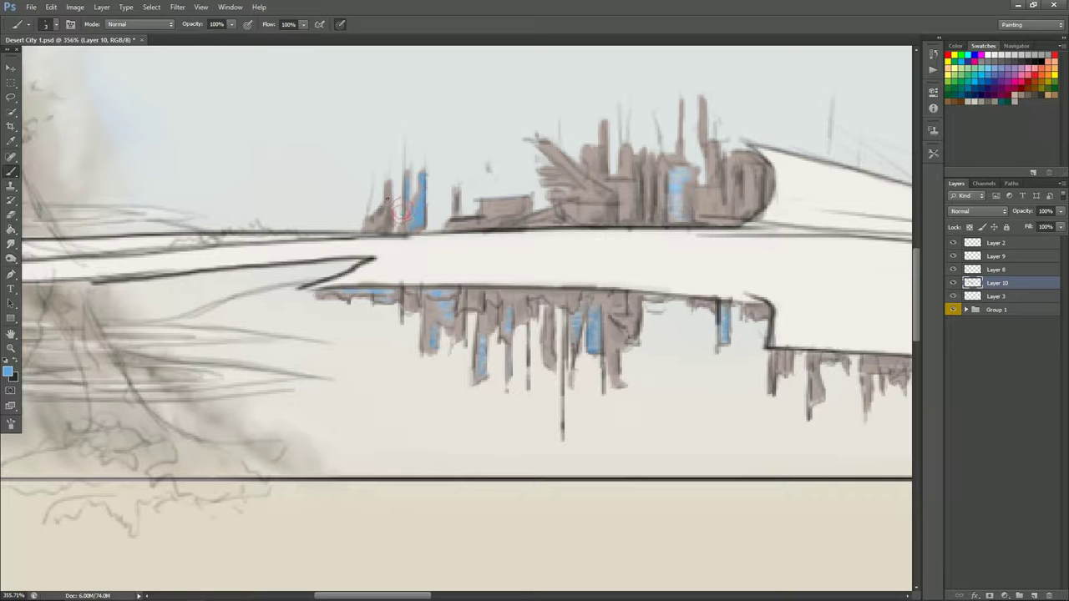
pyautogui.moveTo(400, 208); pyautogui.dragTo(380, 224)
pyautogui.moveTo(541, 166); pyautogui.dragTo(583, 197)
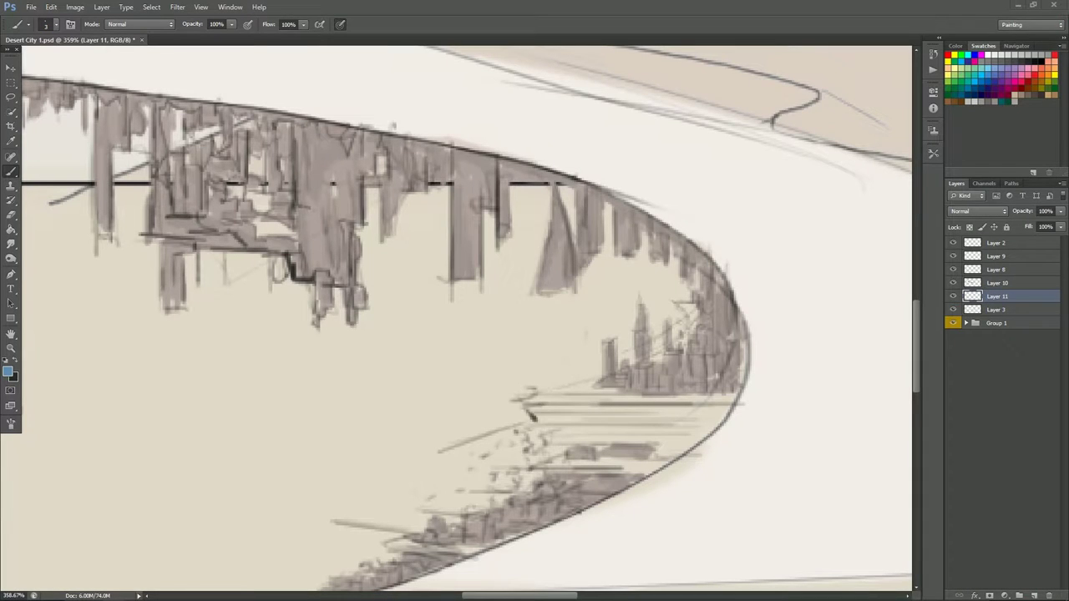
# Move Layer 11 above Layer 10 and choose light cyan, then medium blue.
pyautogui.click(11, 376)
pyautogui.click(626, 148)
pyautogui.hotkey('ctrl', ']')
pyautogui.click(464, 268)
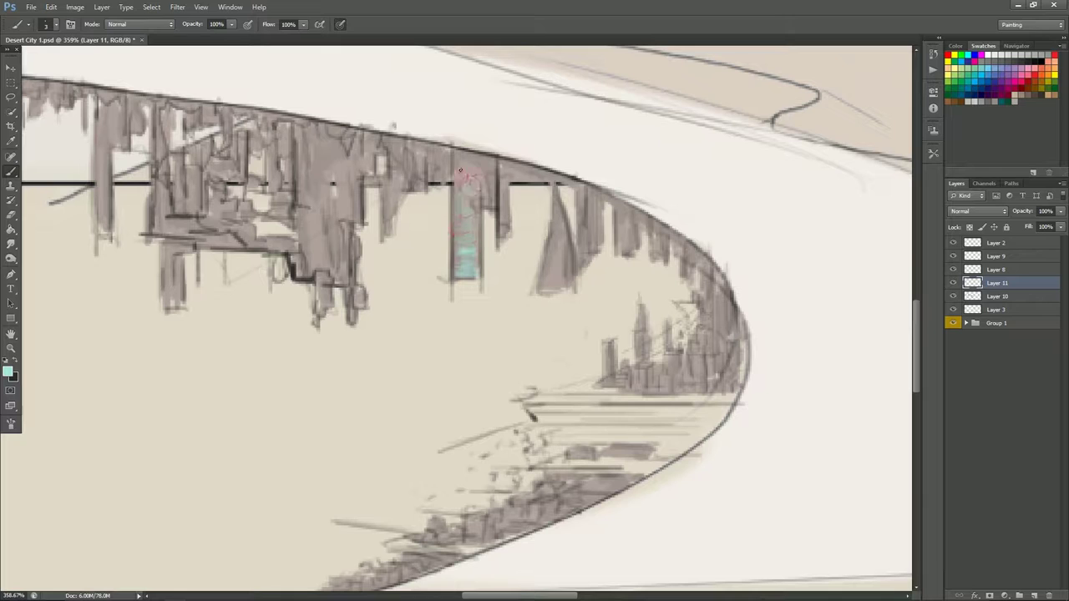
pyautogui.click(11, 376)
pyautogui.click(649, 151)
pyautogui.click(466, 266)
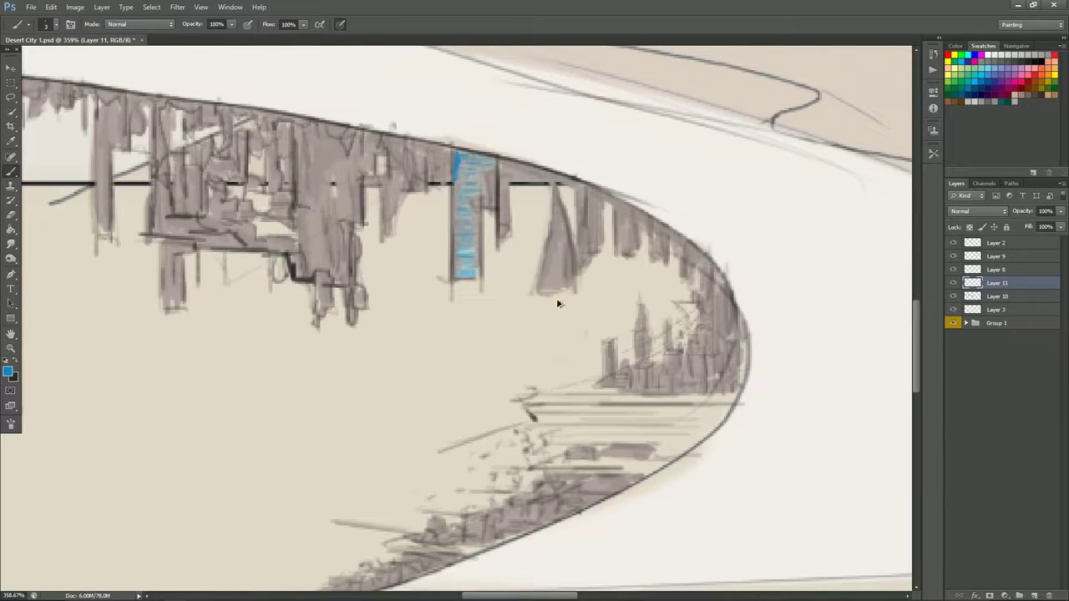
# Brush blue glass over the cyan column, undoing a stray stroke, and zoom in.
pyautogui.scroll(1, 484, 273)
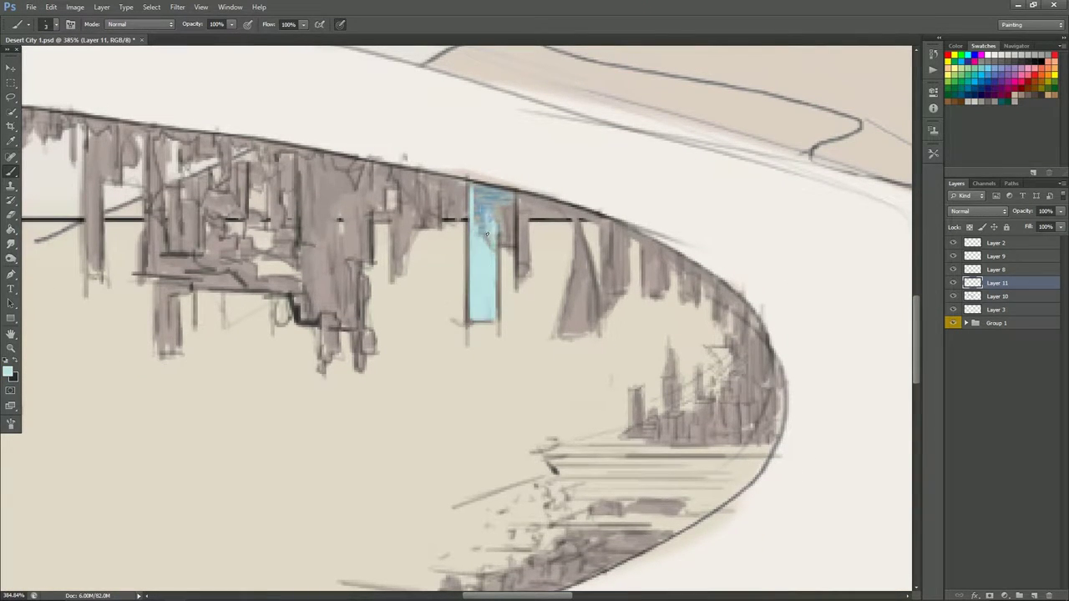
pyautogui.click(505, 197)
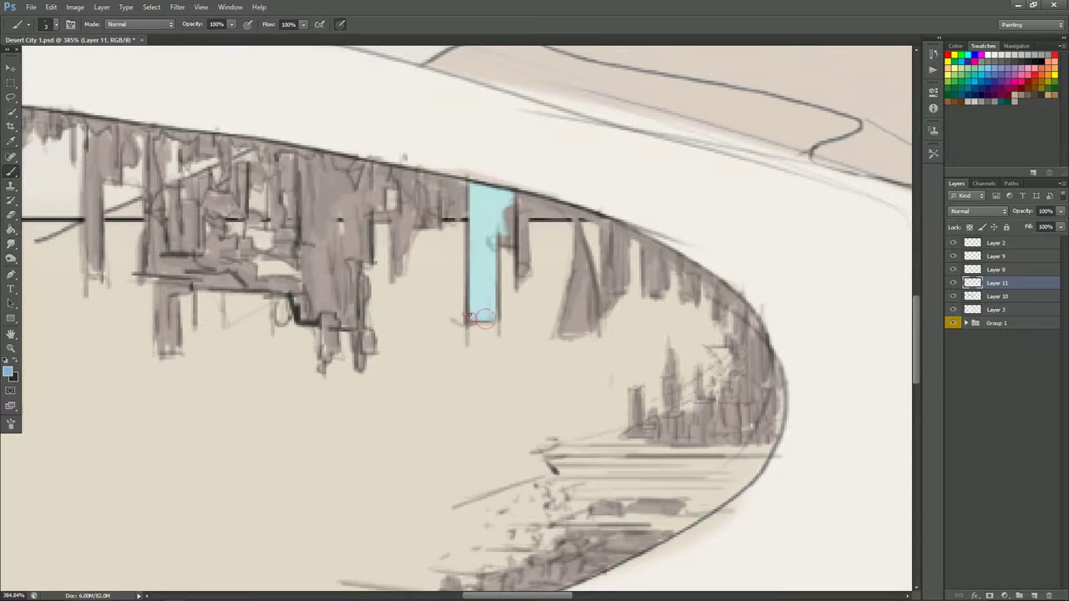
pyautogui.click(70, 24)
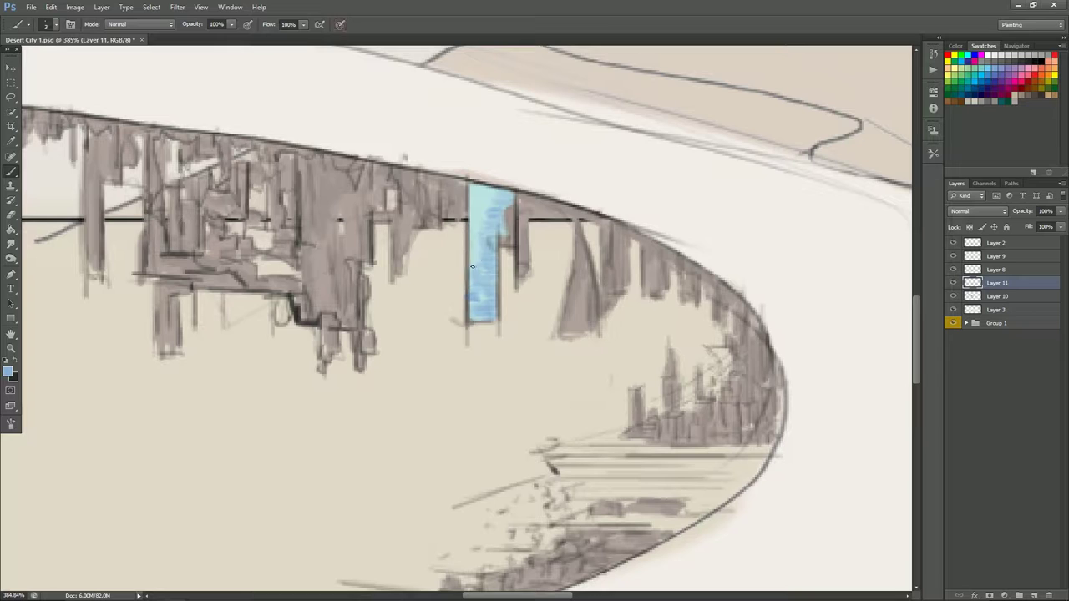
pyautogui.hotkey('ctrl', 'z')
pyautogui.moveTo(467, 191); pyautogui.dragTo(491, 192)
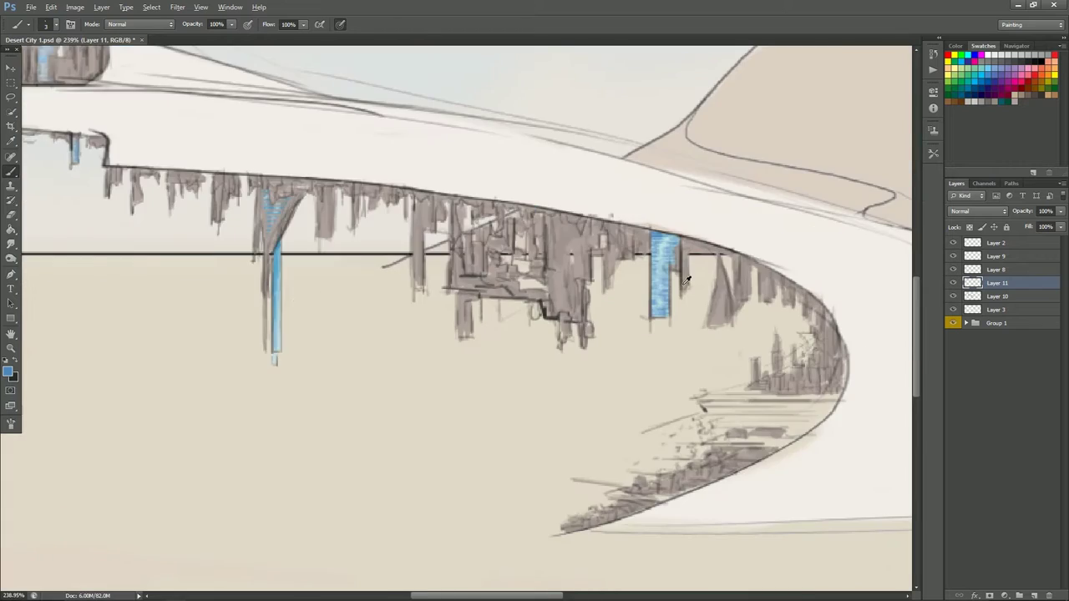
pyautogui.moveTo(485, 261); pyautogui.dragTo(626, 322)
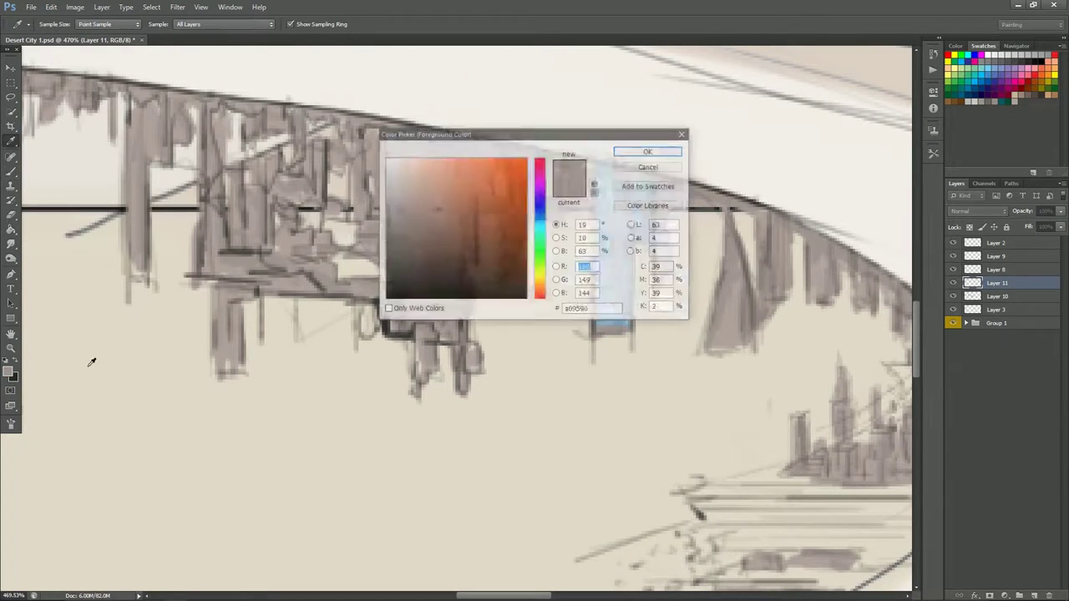
# Sample light blue from the glass column, then draw a text box across the sky.
pyautogui.hotkey('ctrl', '0')
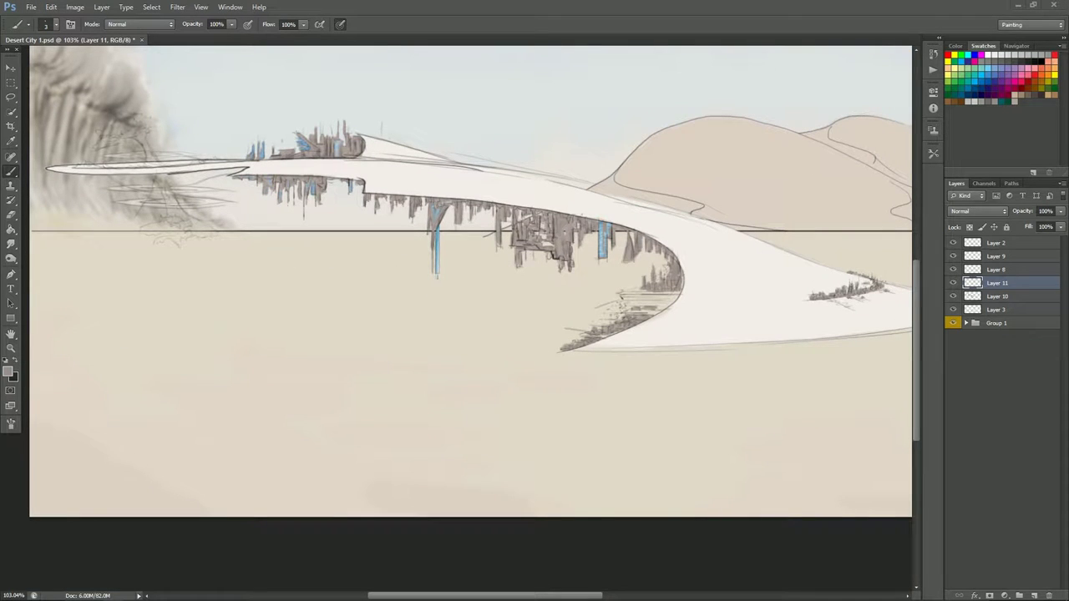
pyautogui.scroll(5, 501, 205)
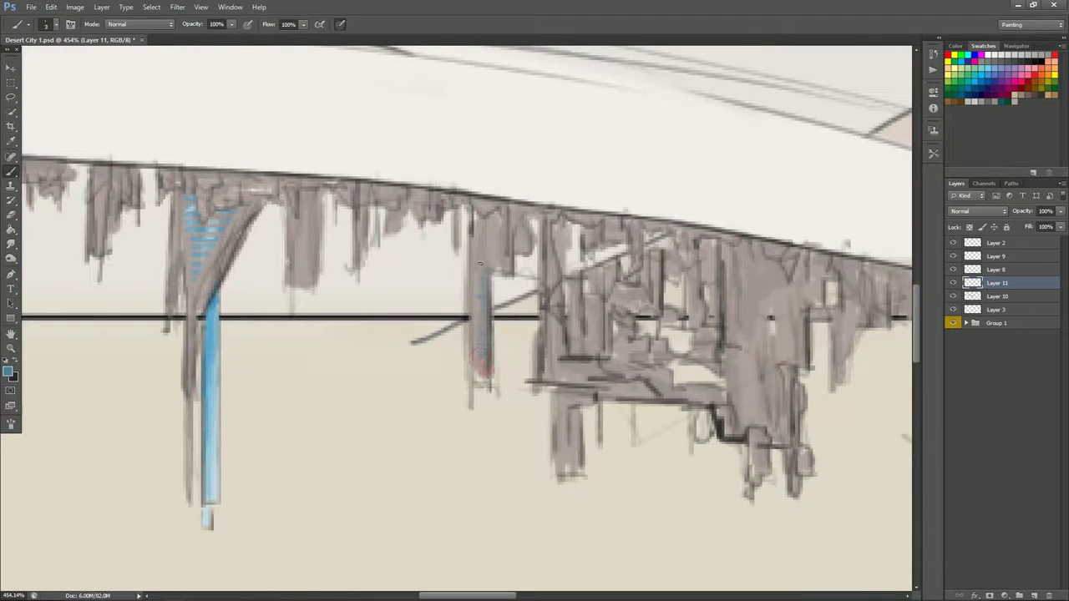
pyautogui.keyDown('alt'); pyautogui.click(212, 486); pyautogui.keyUp('alt')
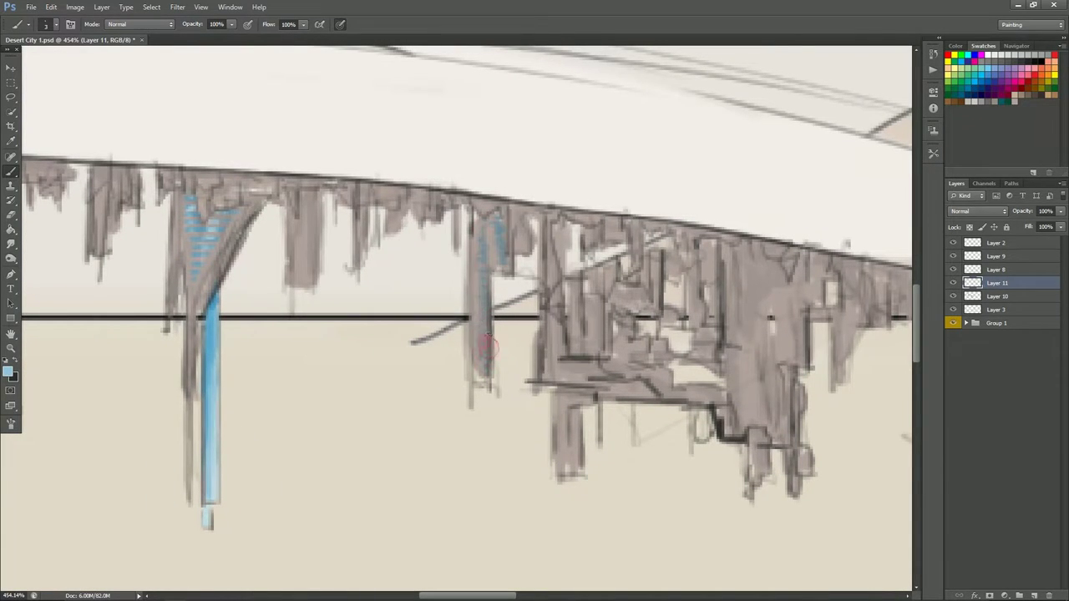
pyautogui.hotkey('ctrl', '1')
pyautogui.press('t')
pyautogui.moveTo(203, 101); pyautogui.dragTo(792, 243)
# Write notes 'hmmmm. Not sure about these win' and 'let me know what you guys think? :)', then delete them.
pyautogui.write('hmmmm.')
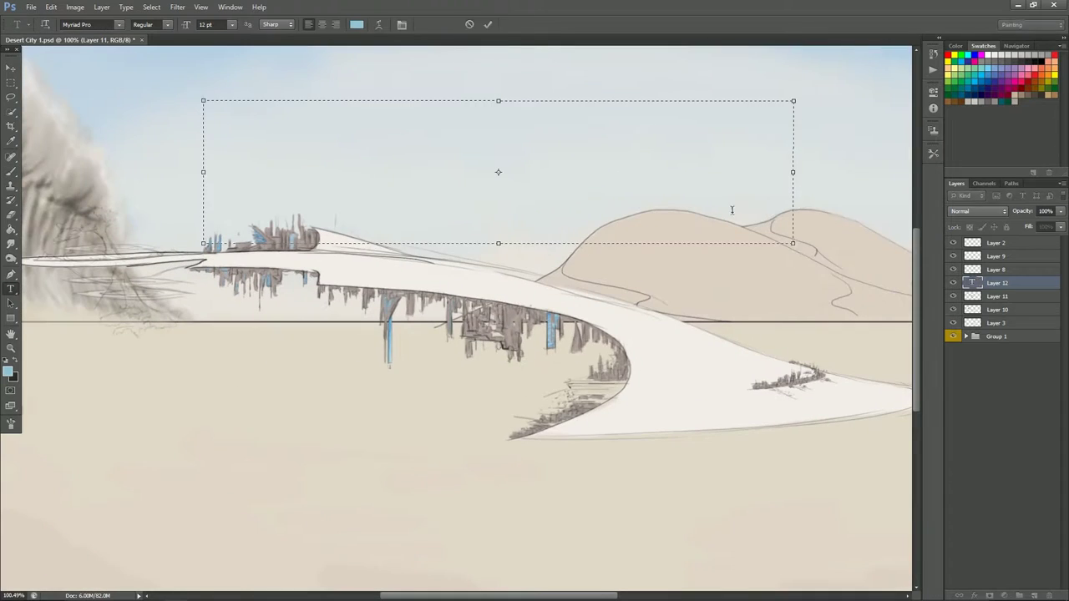
pyautogui.press('Return')
pyautogui.press('Return')
pyautogui.write('Not sure about these win')
pyautogui.moveTo(676, 155); pyautogui.dragTo(530, 136)
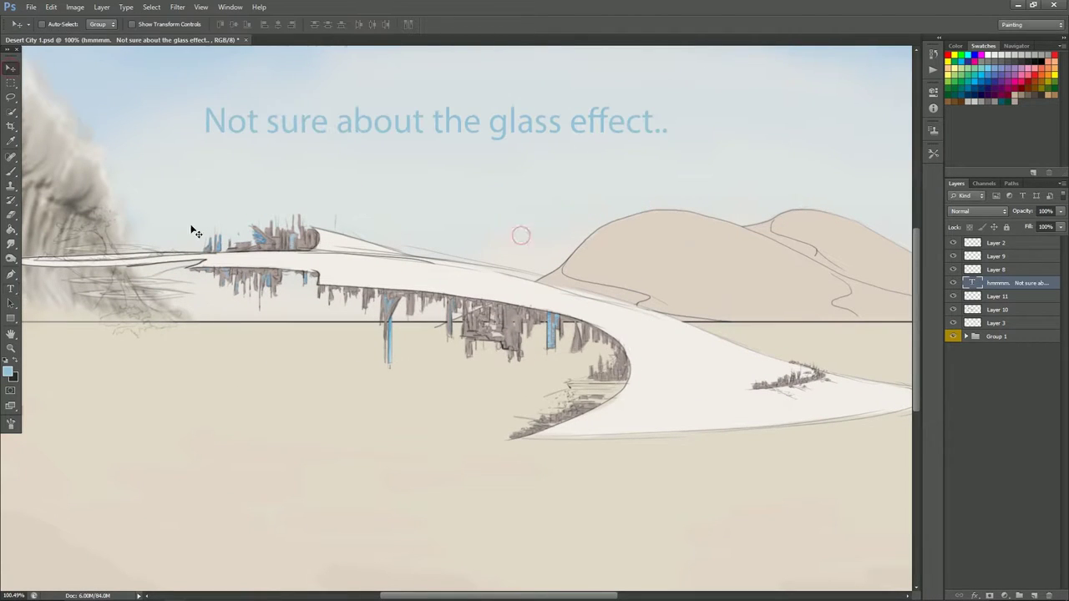
pyautogui.click(203, 147)
pyautogui.write('let me know what you guys think? :)')
pyautogui.hotkey('ctrl', 'Return')
pyautogui.click(953, 282)
pyautogui.press('v')
pyautogui.press('Delete')
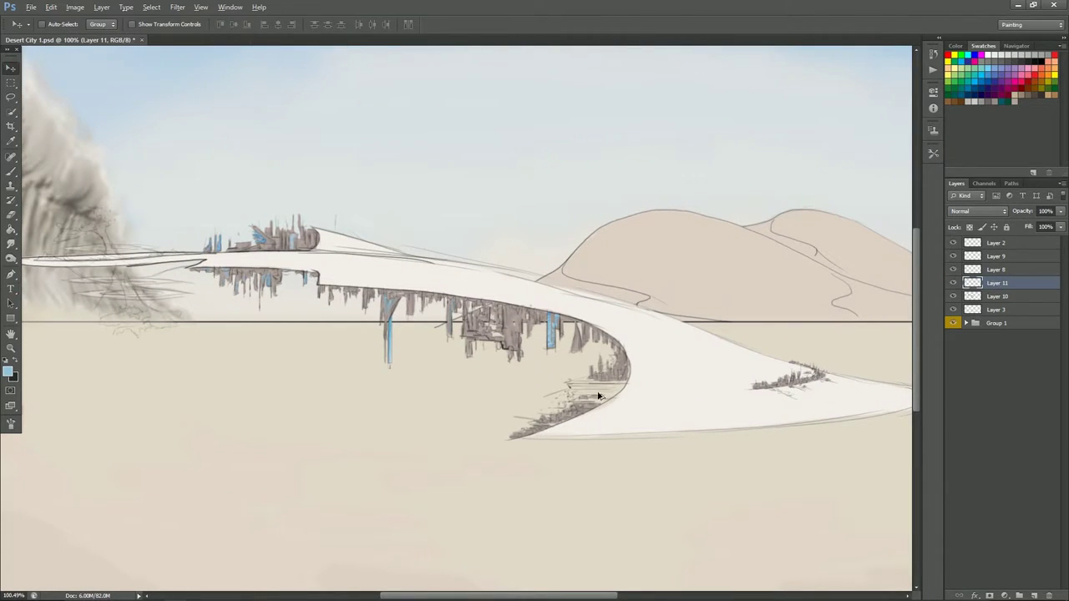
# Dodge down the blue glass column to vary and brighten its tone.
pyautogui.scroll(5, 192, 216)
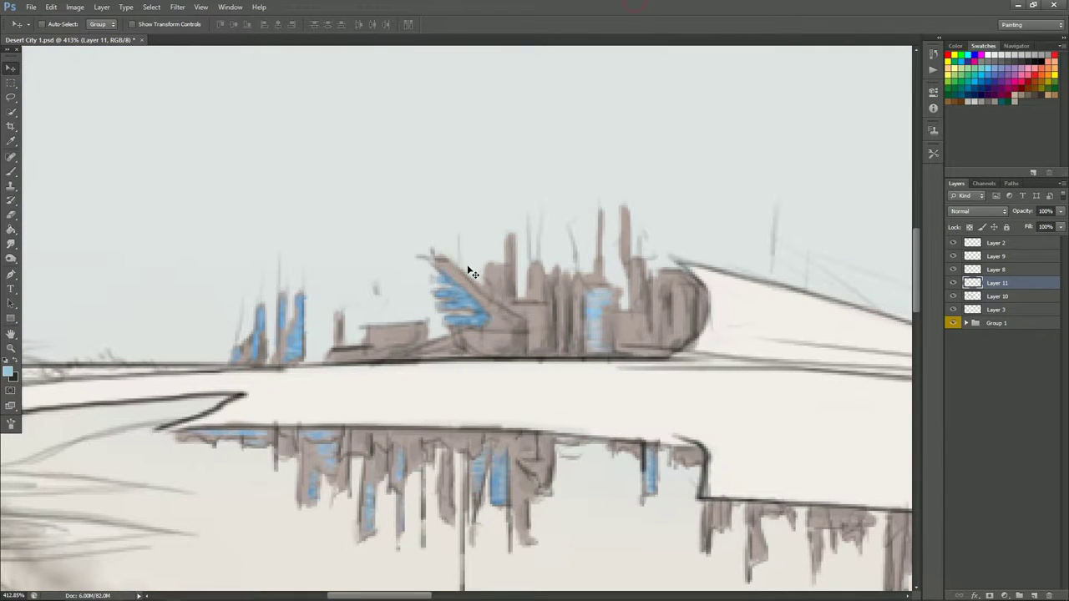
pyautogui.press('b')
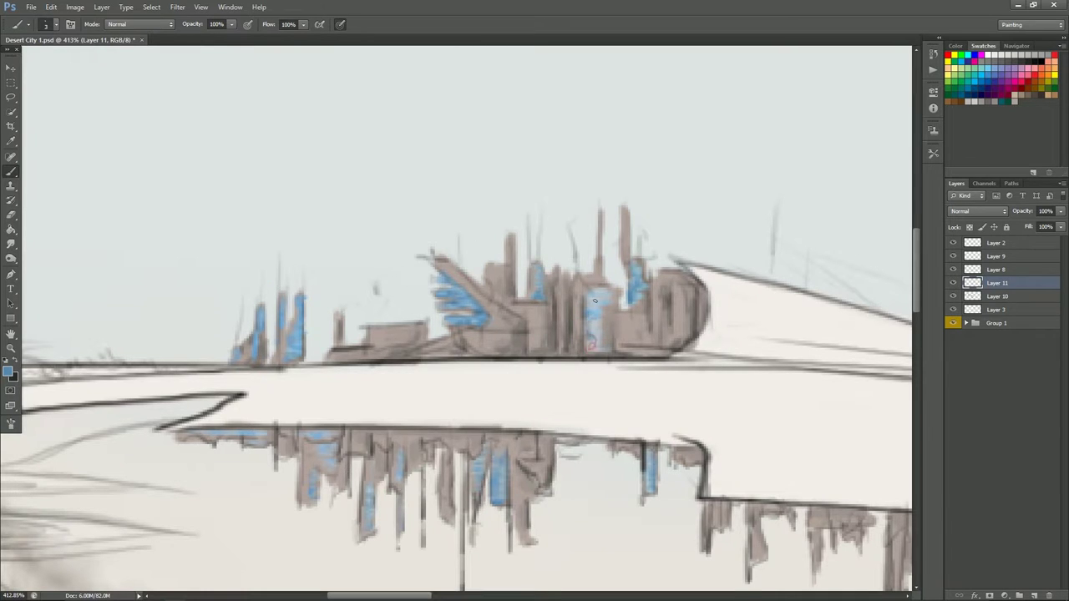
pyautogui.scroll(-3, 595, 301)
pyautogui.scroll(4, 510, 360)
pyautogui.press('o')
pyautogui.moveTo(503, 300); pyautogui.dragTo(508, 418)
pyautogui.scroll(-5, 541, 302)
pyautogui.scroll(5, 590, 440)
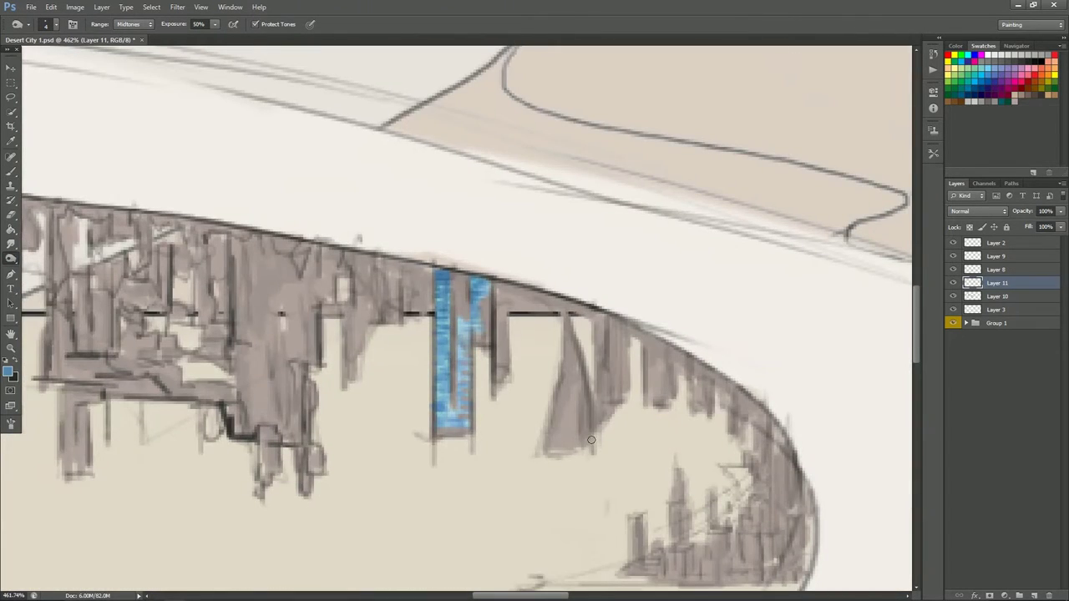
pyautogui.press('b')
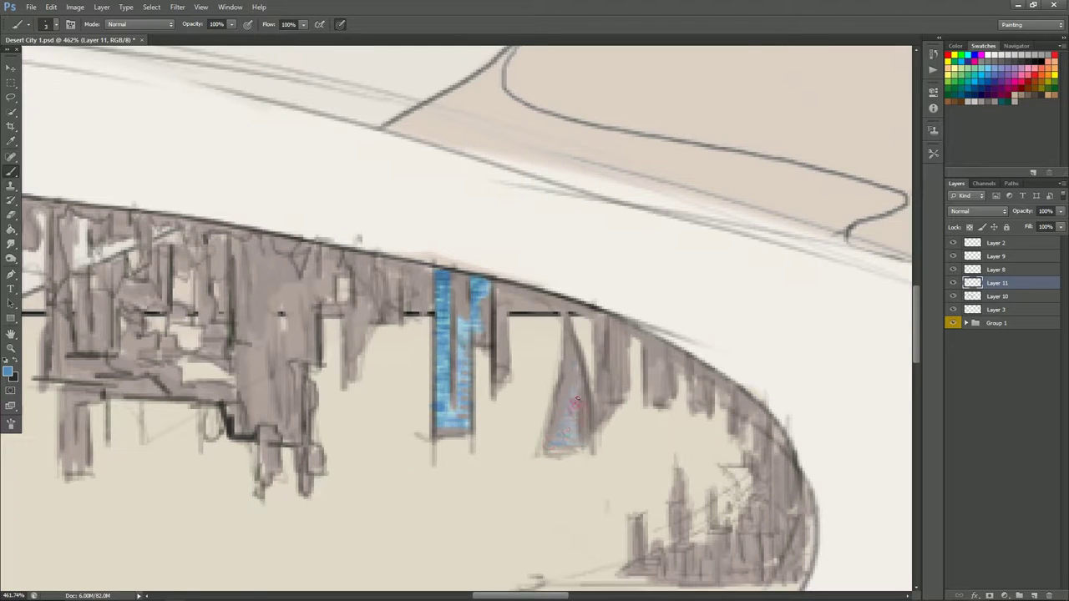
pyautogui.scroll(-5, 556, 422)
pyautogui.scroll(6, 634, 250)
pyautogui.press('o')
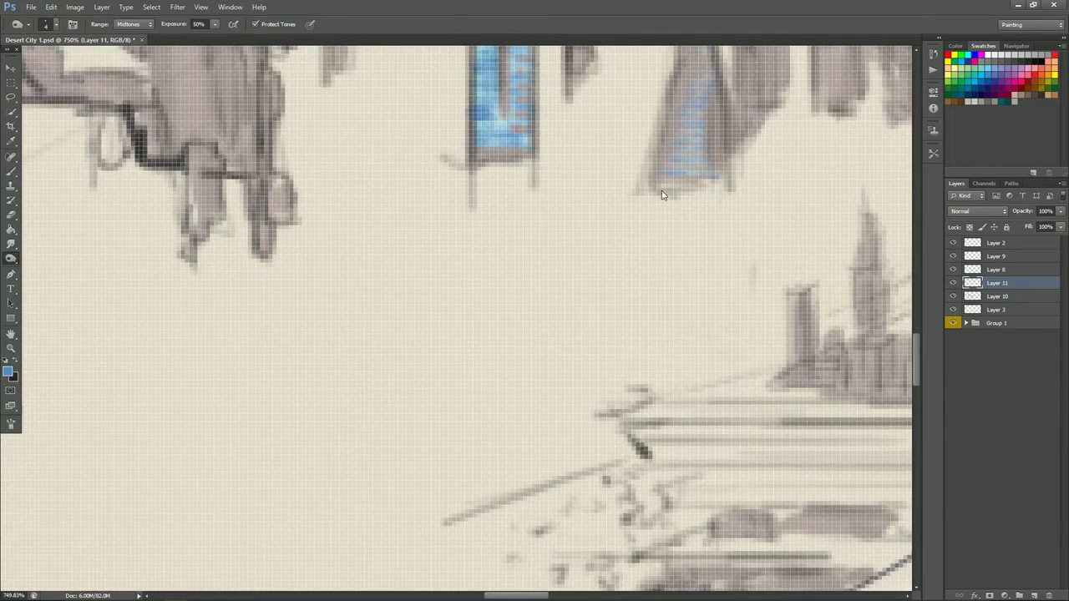
pyautogui.scroll(-5, 679, 109)
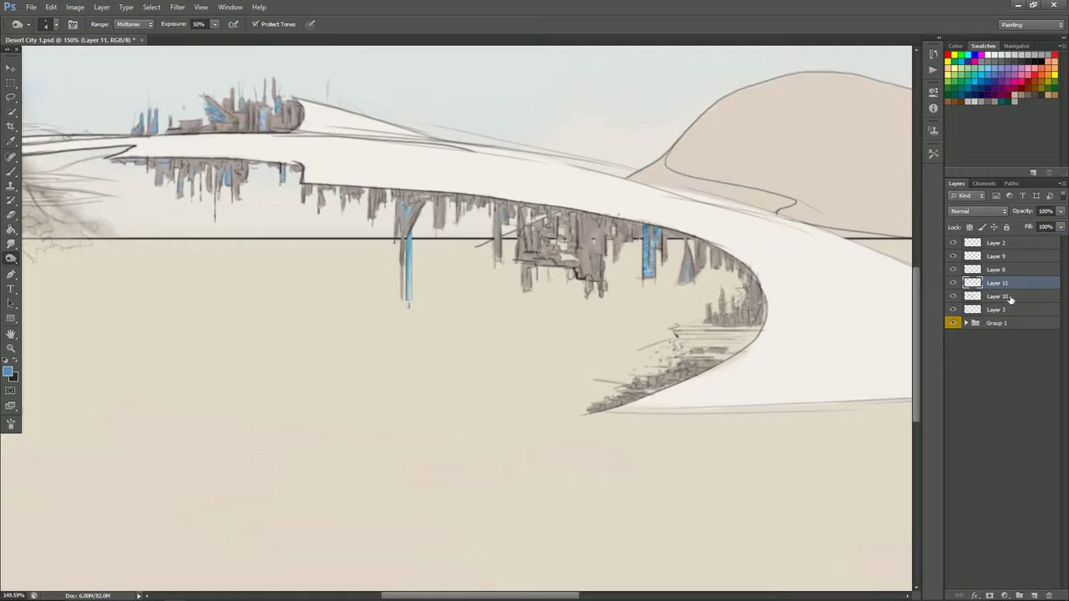
# Make Layer 10 active, cancel the Color Range selection and return to the Brush.
pyautogui.click(1002, 296)
pyautogui.click(151, 7)
pyautogui.click(175, 121)
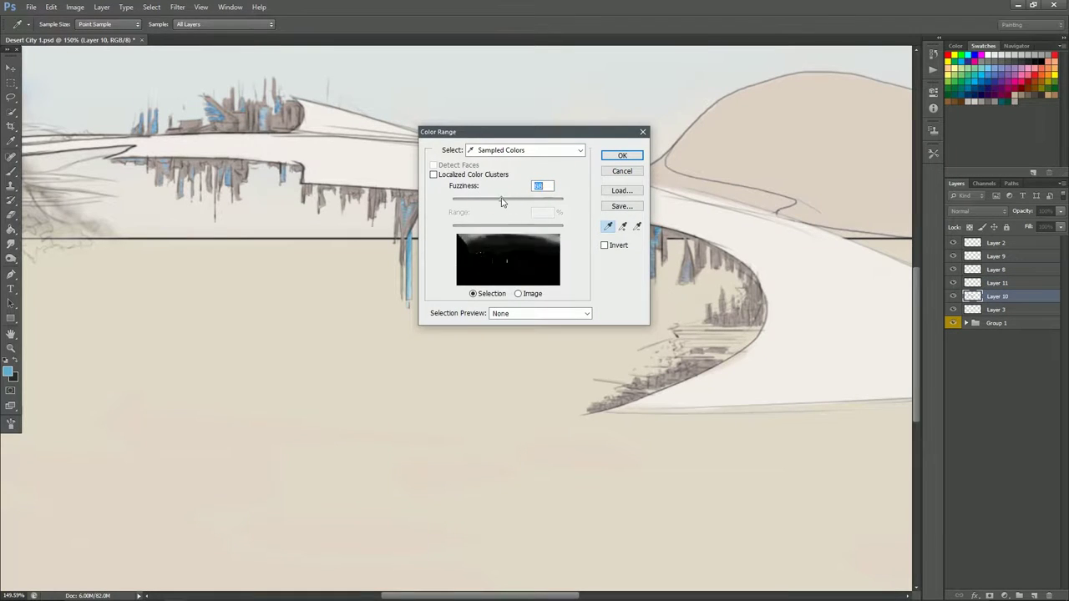
pyautogui.press('Escape')
pyautogui.press('b')
pyautogui.scroll(5, 832, 386)
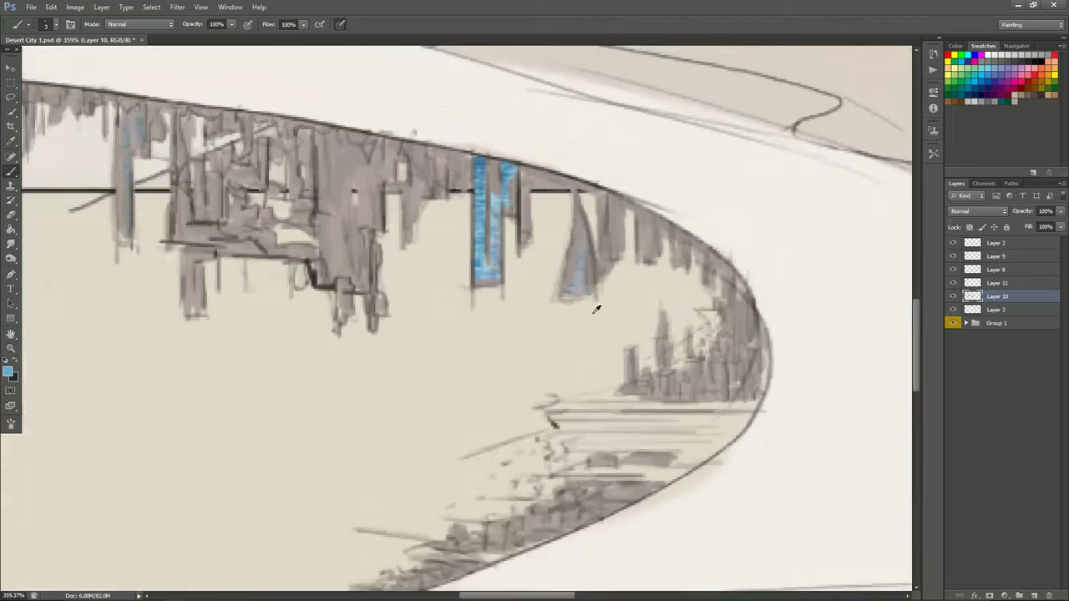
pyautogui.scroll(-1, 710, 322)
# Paint light beige horizontal deck bands across the lower city tiers.
pyautogui.click(8, 371)
pyautogui.press('Return')
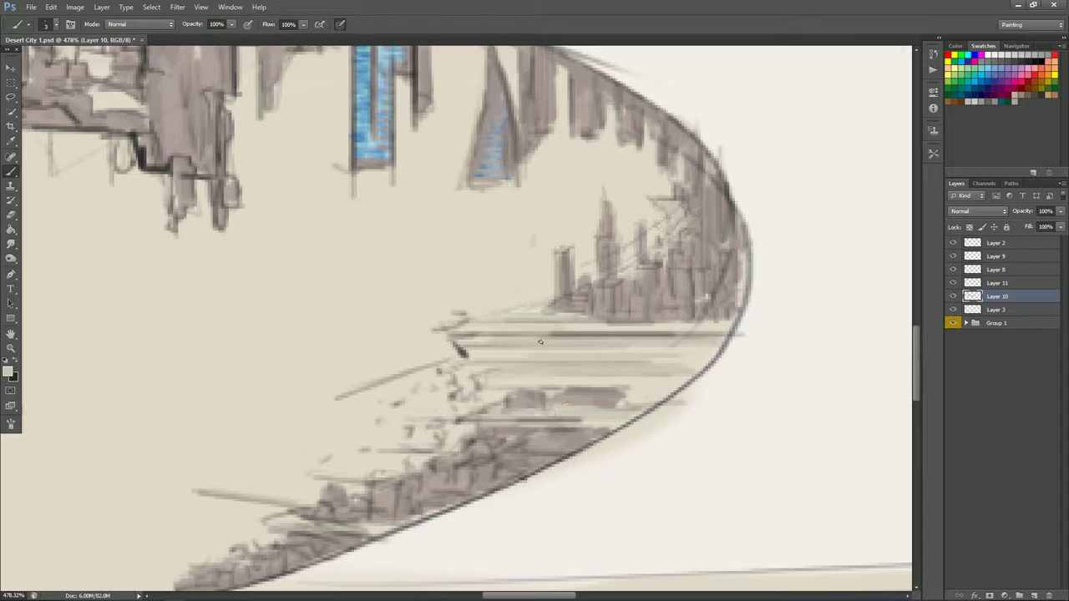
pyautogui.moveTo(464, 378); pyautogui.dragTo(682, 384)
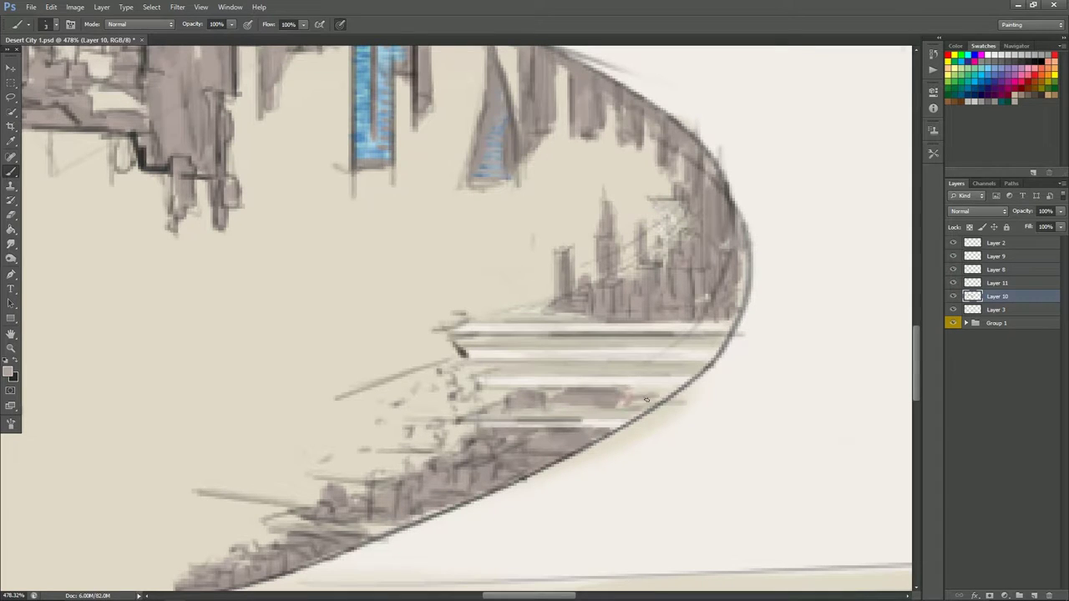
pyautogui.scroll(-2, 481, 434)
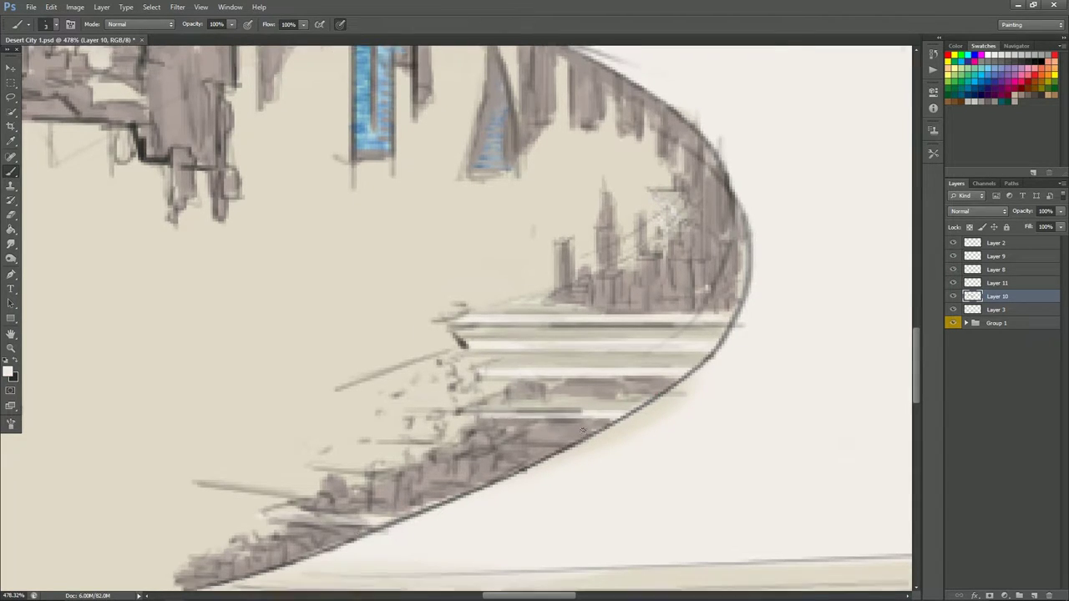
pyautogui.scroll(-5, 481, 434)
pyautogui.scroll(2, 737, 325)
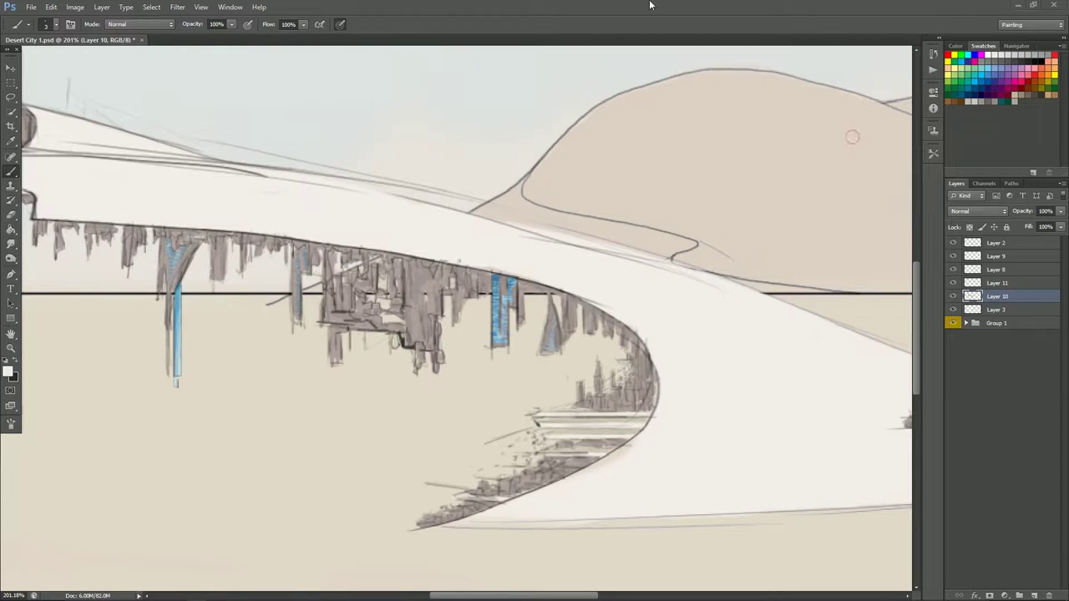
pyautogui.scroll(-3, 852, 136)
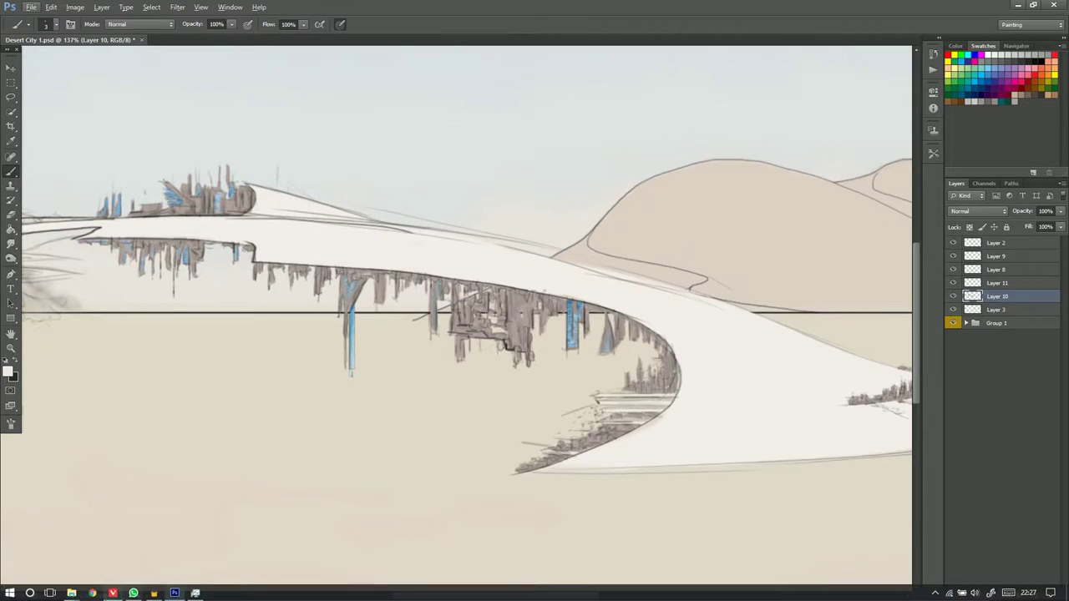
# Write a temporary note 'getting some lag.. but we will try to push through! :)' and dismiss it.
pyautogui.press('t')
pyautogui.click(112, 81)
pyautogui.write('getting some lag.. but we will try to')
pyautogui.press('Return')
pyautogui.write('push through! :)')
pyautogui.press('Escape')
pyautogui.press('b')
pyautogui.scroll(-1, 696, 356)
pyautogui.scroll(2, 695, 357)
# Name the new layer Ground and group the city layers as a blue-labelled City group.
pyautogui.scroll(2, 313, 196)
pyautogui.write('Ground')
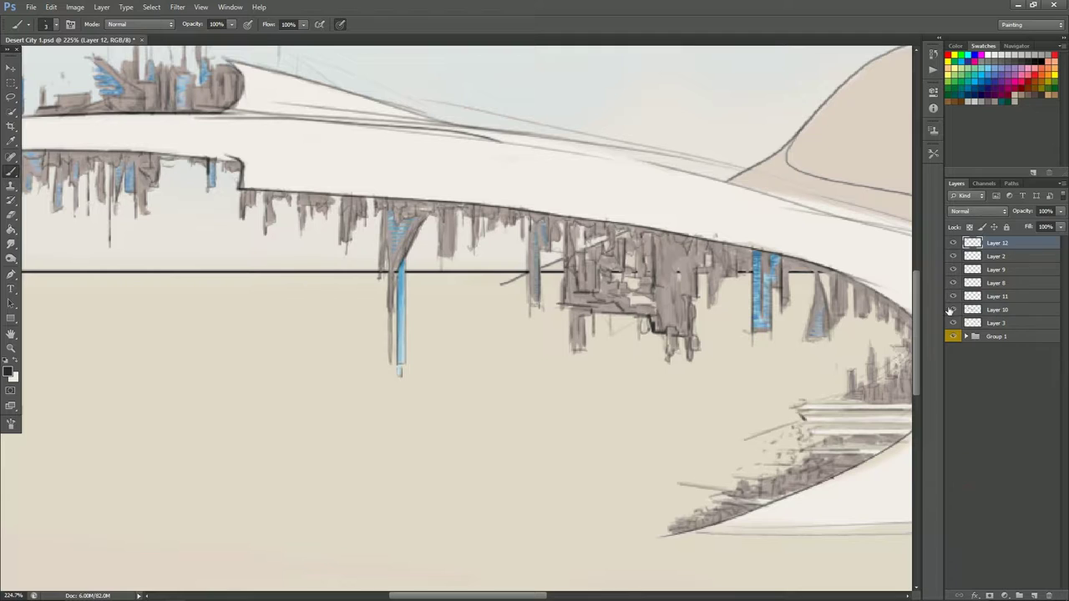
pyautogui.hotkey('ctrl', 'g')
pyautogui.write('City')
pyautogui.press('Return')
pyautogui.rightClick(1002, 336)
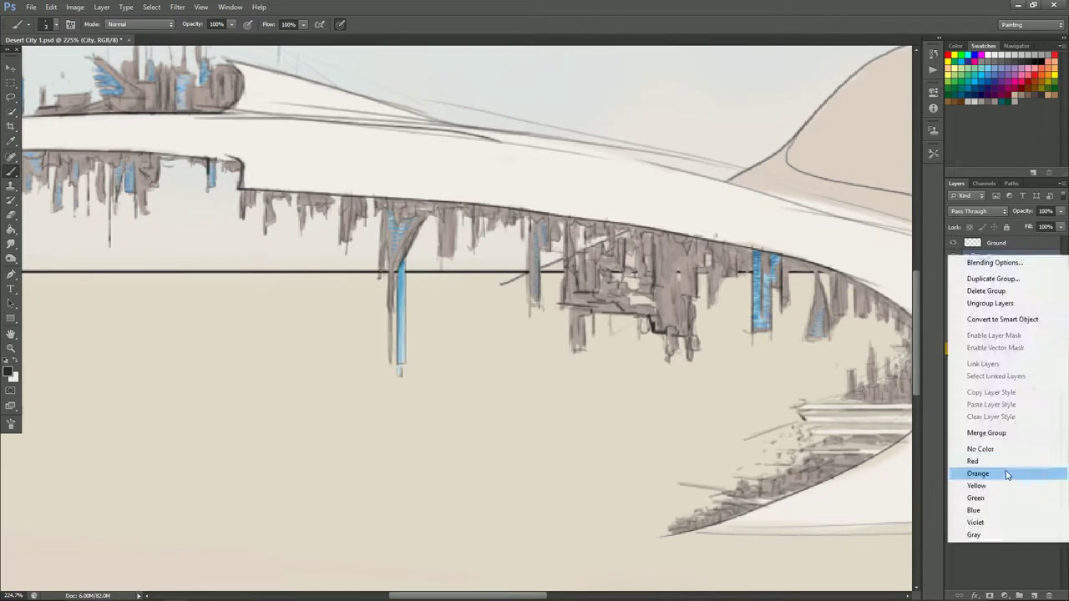
pyautogui.click(992, 482)
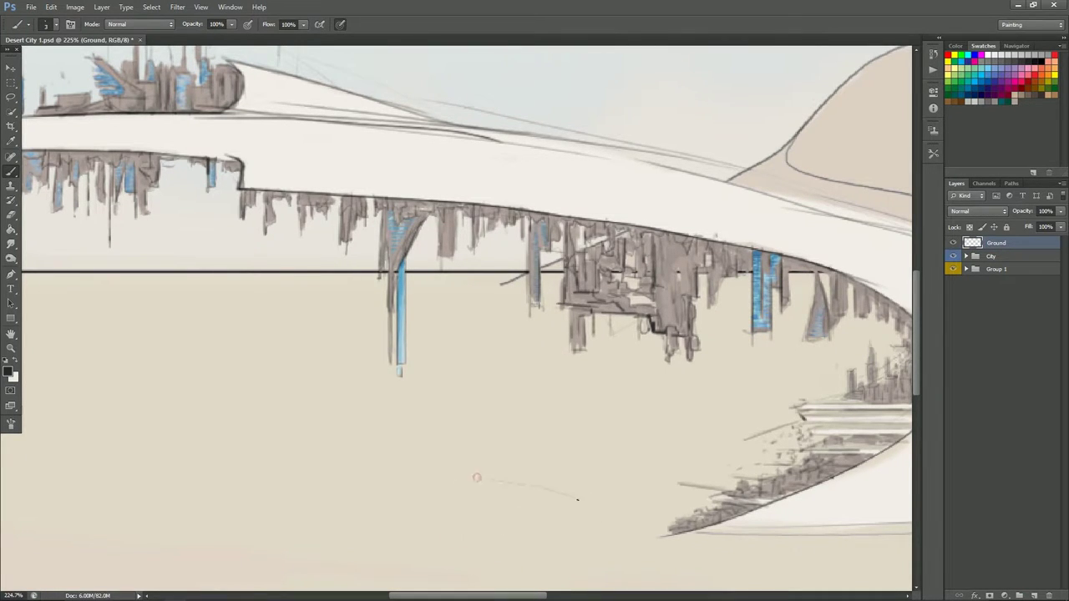
# Set the brush size to 11 px.
pyautogui.scroll(-3, 532, 480)
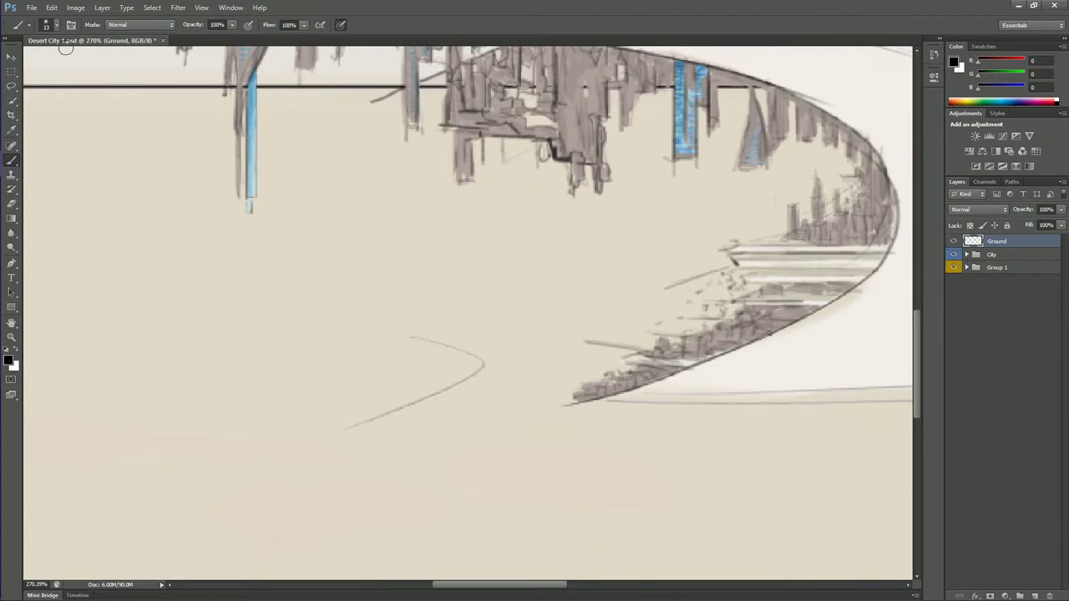
pyautogui.click(52, 24)
pyautogui.click(94, 151)
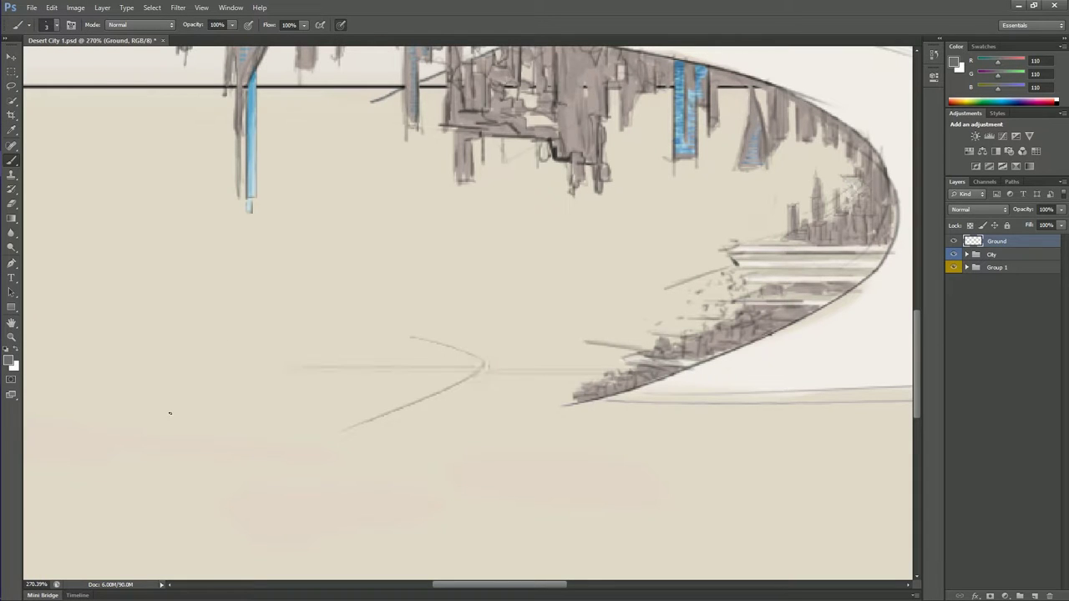
pyautogui.click(31, 7)
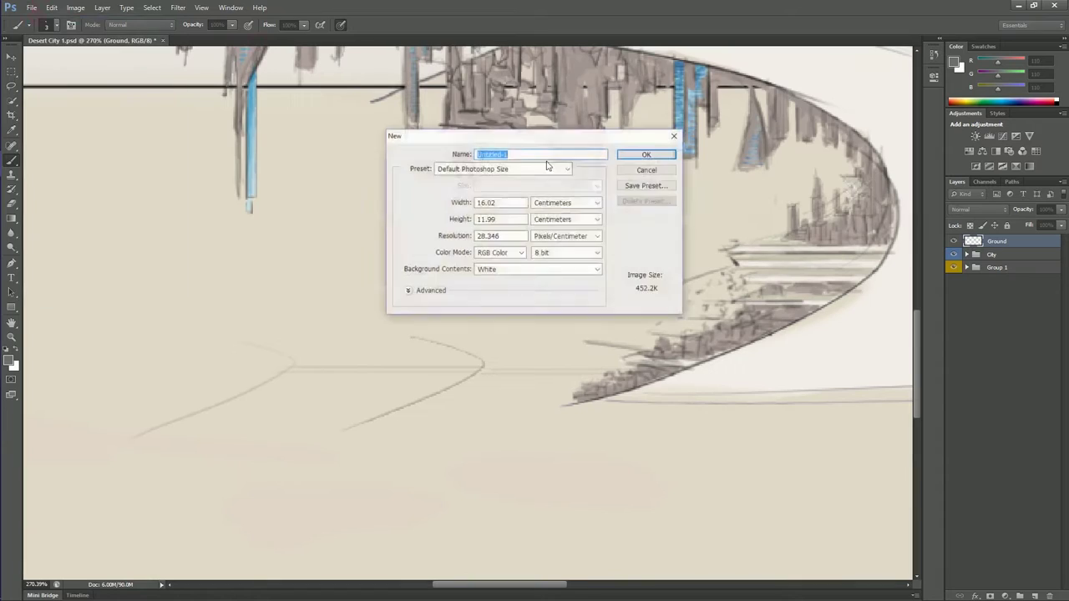
# Create a new portrait document at 300 resolution with pixel units.
pyautogui.write('300')
pyautogui.click(564, 203)
pyautogui.click(551, 214)
pyautogui.doubleClick(500, 202)
pyautogui.write('1')
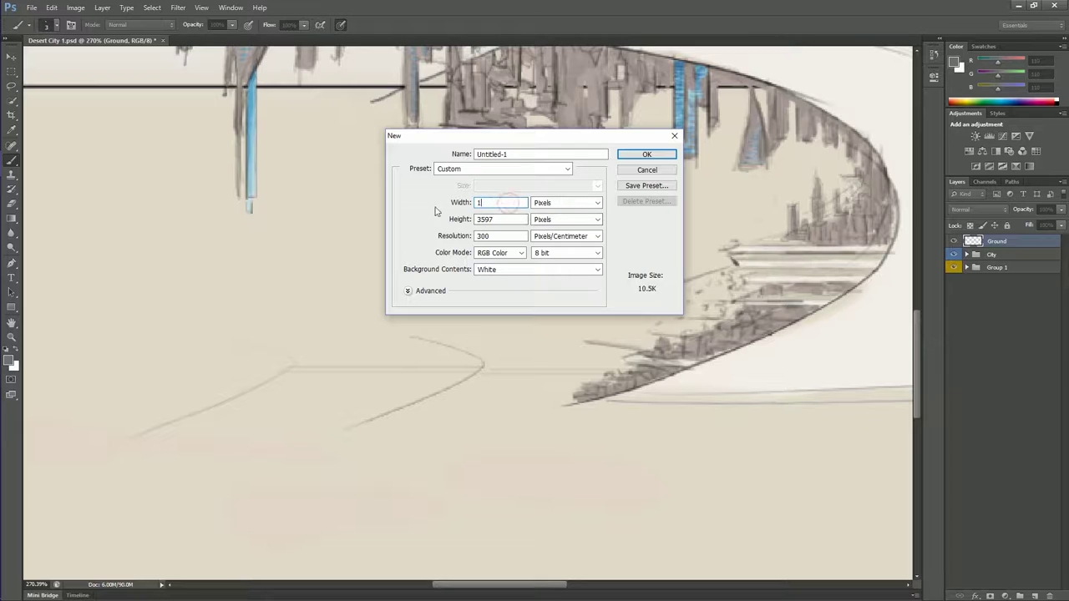
pyautogui.press('Return')
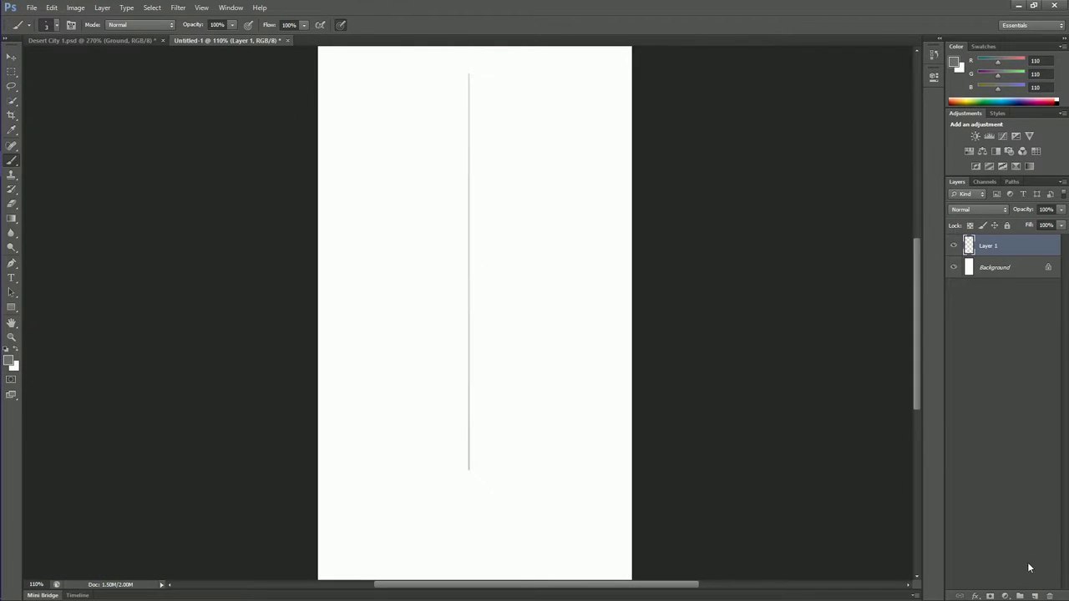
# Add a layer and nudge both guide line layers slightly to the right.
pyautogui.click(1034, 596)
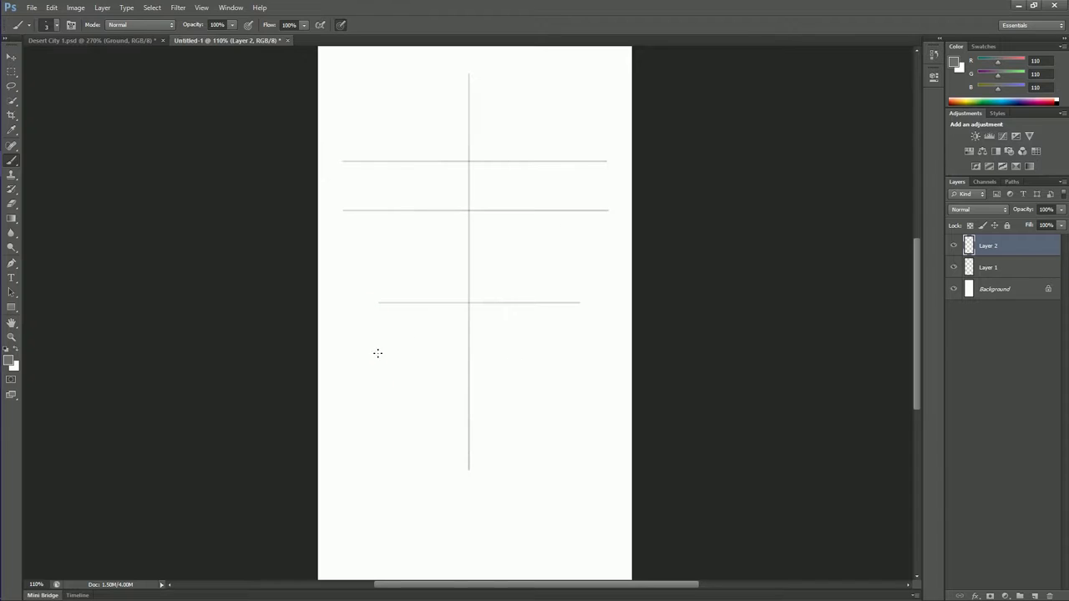
pyautogui.keyDown('ctrl'); pyautogui.click(469, 463); pyautogui.keyUp('ctrl')
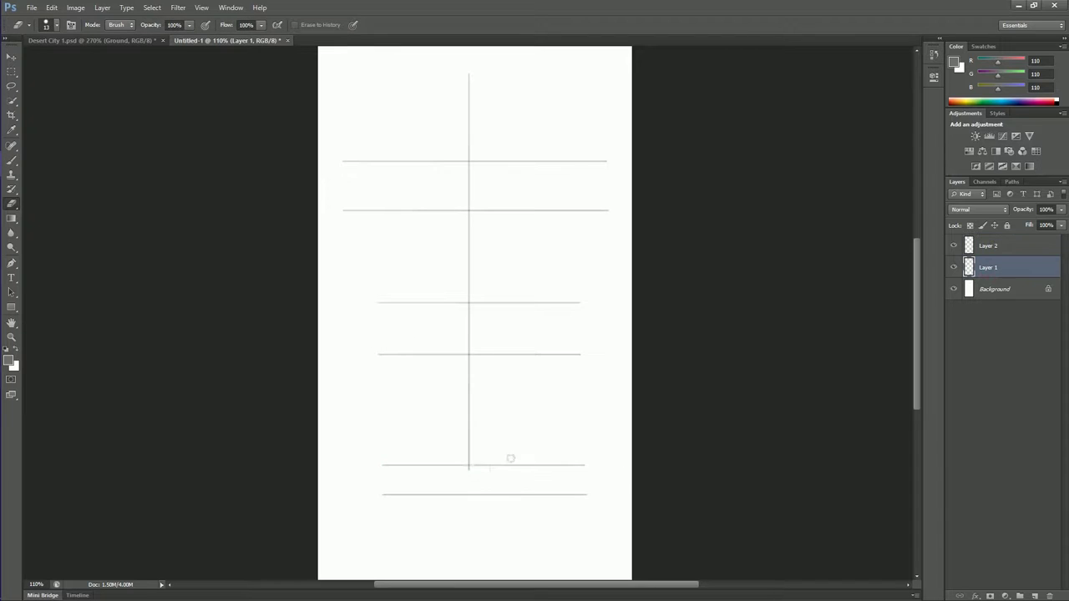
pyautogui.keyDown('shift'); pyautogui.click(469, 494); pyautogui.keyUp('shift')
pyautogui.press('v')
pyautogui.moveTo(408, 245); pyautogui.dragTo(415, 245)
pyautogui.keyDown('shift'); pyautogui.click(1020, 269); pyautogui.keyUp('shift')
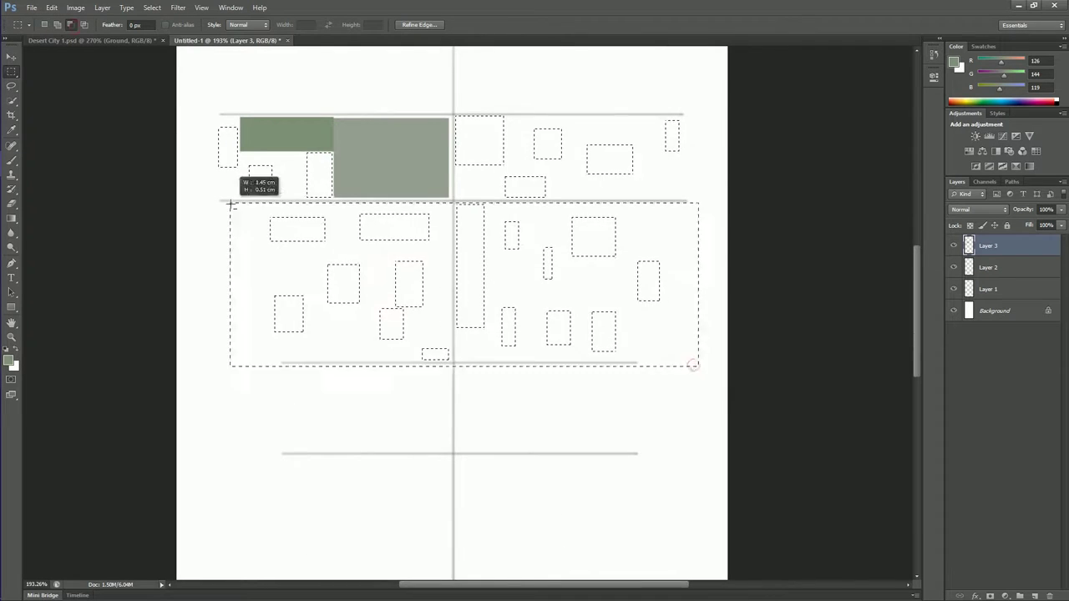
pyautogui.moveTo(231, 203); pyautogui.dragTo(232, 204)
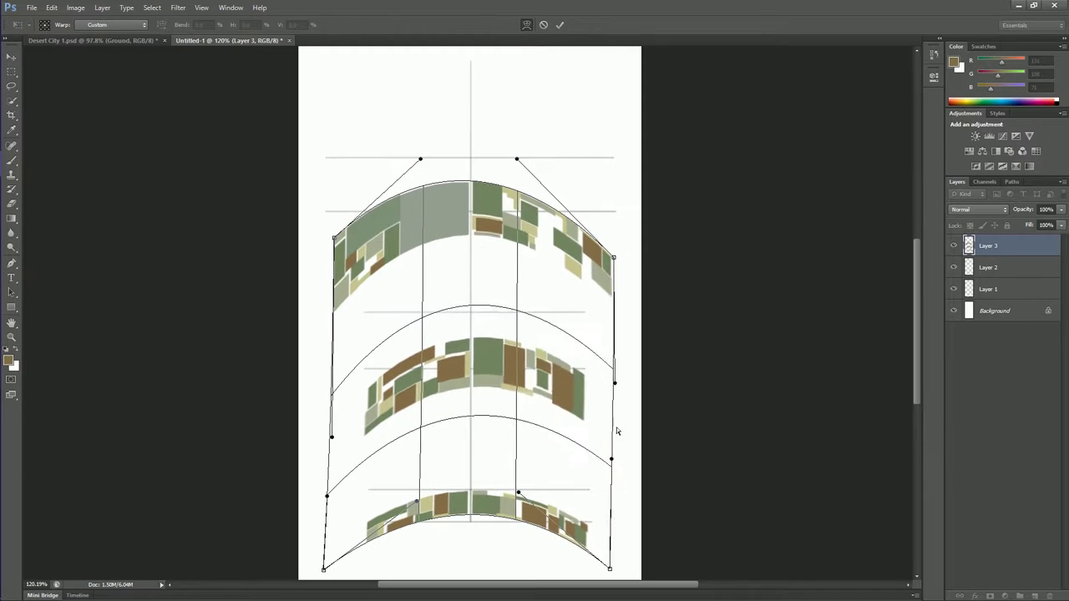
# Select the patterned band layer and warp its top edge and sides into an arch.
pyautogui.click(995, 266)
pyautogui.moveTo(325, 121); pyautogui.dragTo(329, 181)
pyautogui.moveTo(617, 85); pyautogui.dragTo(617, 193)
pyautogui.moveTo(422, 85); pyautogui.dragTo(407, 73)
pyautogui.moveTo(326, 518); pyautogui.dragTo(337, 496)
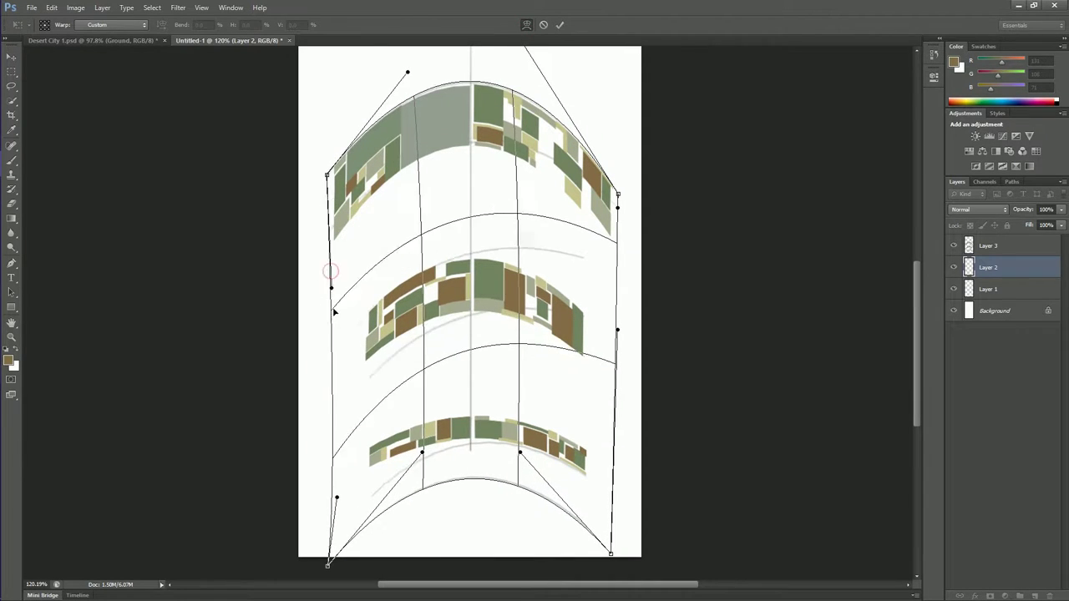
pyautogui.moveTo(331, 238); pyautogui.dragTo(333, 329)
pyautogui.moveTo(617, 329); pyautogui.dragTo(628, 397)
pyautogui.moveTo(327, 565); pyautogui.dragTo(320, 454)
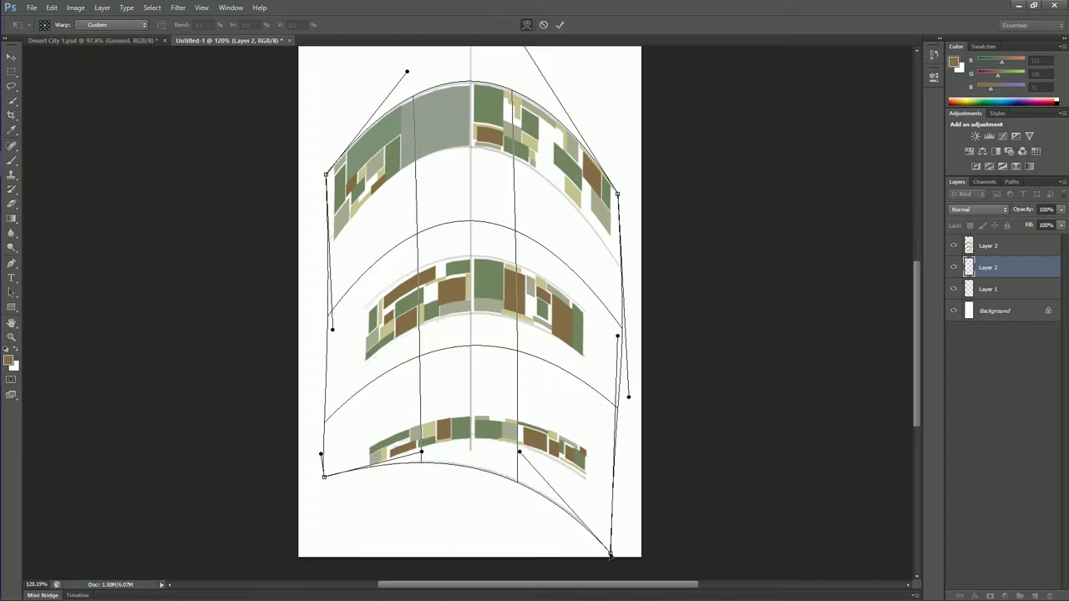
pyautogui.moveTo(611, 554); pyautogui.dragTo(618, 505)
# Bend the lowest band further upward, even out the arch, and apply the warp.
pyautogui.moveTo(324, 476); pyautogui.dragTo(322, 511)
pyautogui.moveTo(421, 451); pyautogui.dragTo(409, 420)
pyautogui.moveTo(519, 452); pyautogui.dragTo(531, 424)
pyautogui.moveTo(320, 455); pyautogui.dragTo(314, 418)
pyautogui.moveTo(629, 397); pyautogui.dragTo(635, 422)
pyautogui.moveTo(501, 250); pyautogui.dragTo(515, 234)
pyautogui.moveTo(332, 329); pyautogui.dragTo(333, 356)
pyautogui.moveTo(621, 342); pyautogui.dragTo(621, 350)
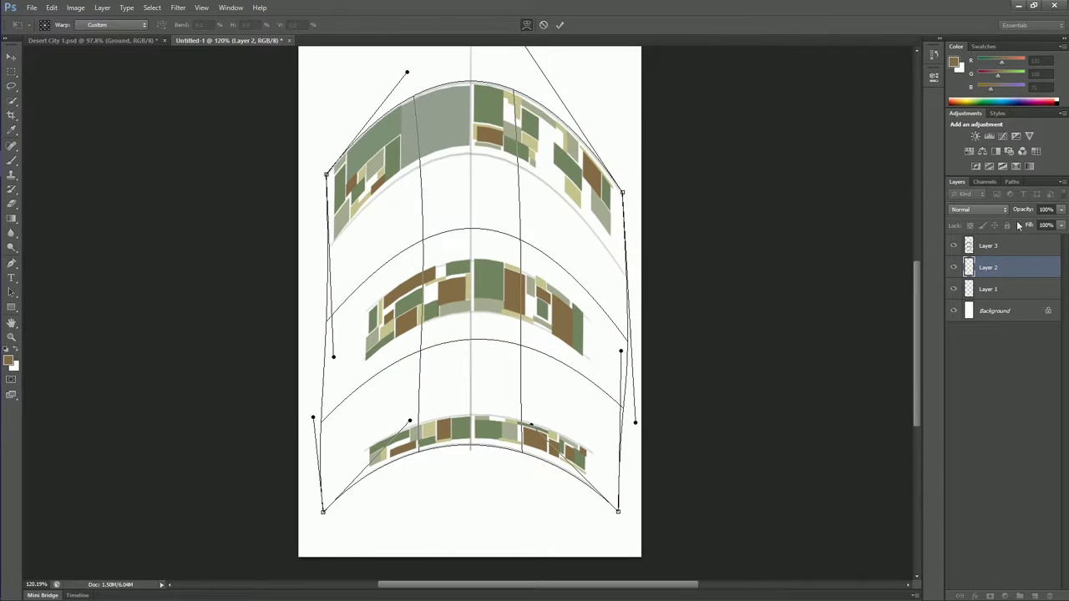
pyautogui.press('Return')
# Duplicate the warped pattern layer into the Desert City painting.
pyautogui.rightClick(1002, 246)
pyautogui.press('Return')
pyautogui.hotkey('ctrl', 'Tab')
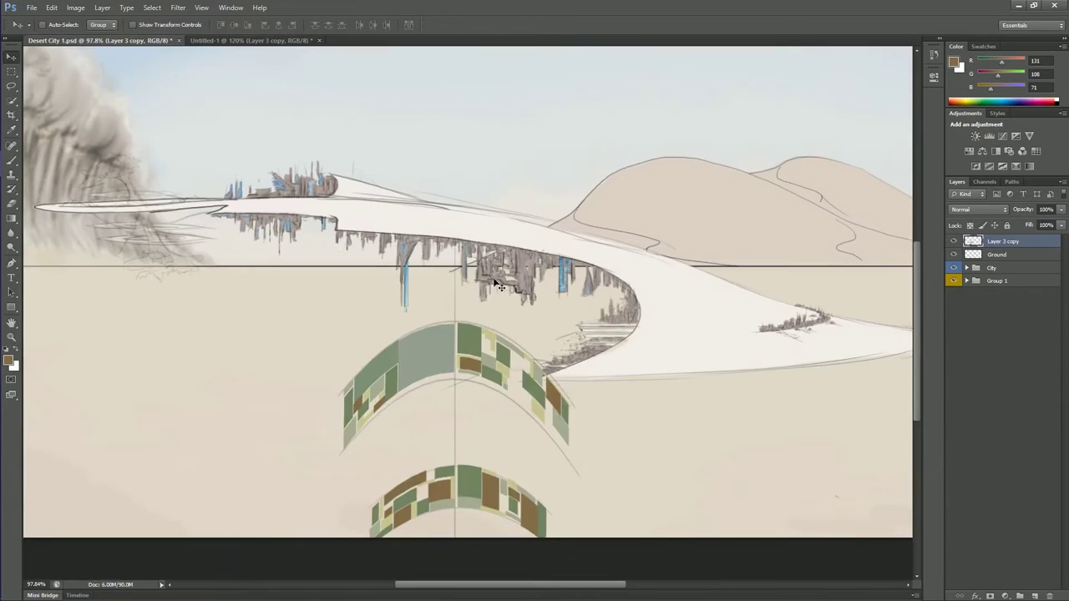
# Free-transform the copied pattern, squashing it into thin, wide rings on the ground.
pyautogui.hotkey('ctrl', 't')
pyautogui.moveTo(453, 348); pyautogui.dragTo(429, 323)
pyautogui.hotkey('ctrl', '+')
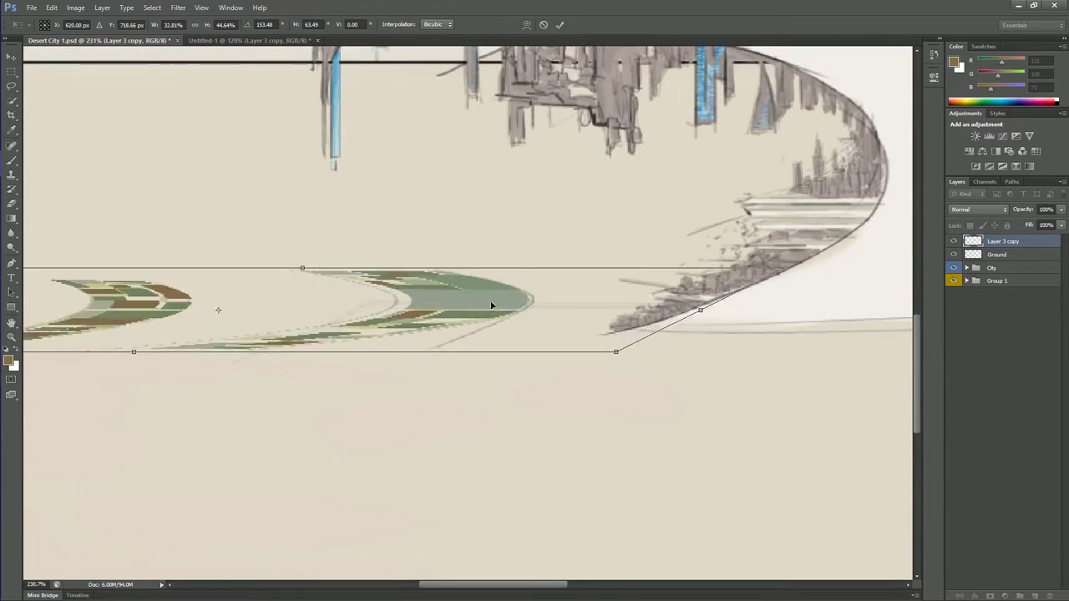
pyautogui.hotkey('ctrl', '-')
pyautogui.moveTo(744, 333); pyautogui.dragTo(220, 329)
pyautogui.press('Return')
# Move between the Ground and Layer 3 copy layers and return to the Brush.
pyautogui.press('e')
pyautogui.hotkey('alt', '[')
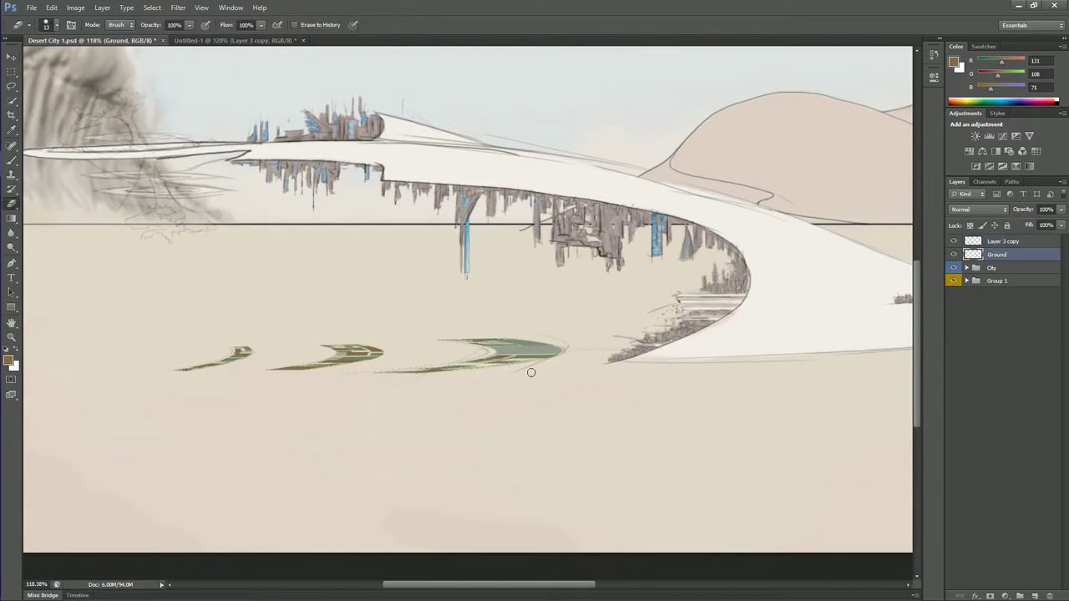
pyautogui.hotkey('alt', ']')
pyautogui.scroll(5, 589, 357)
pyautogui.press('b')
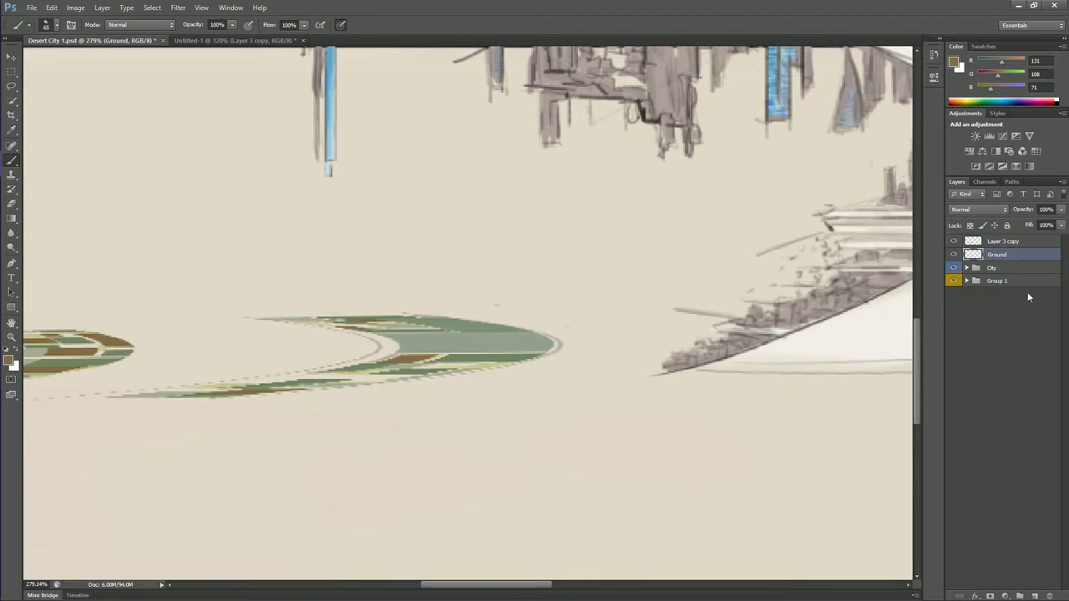
pyautogui.click(55, 27)
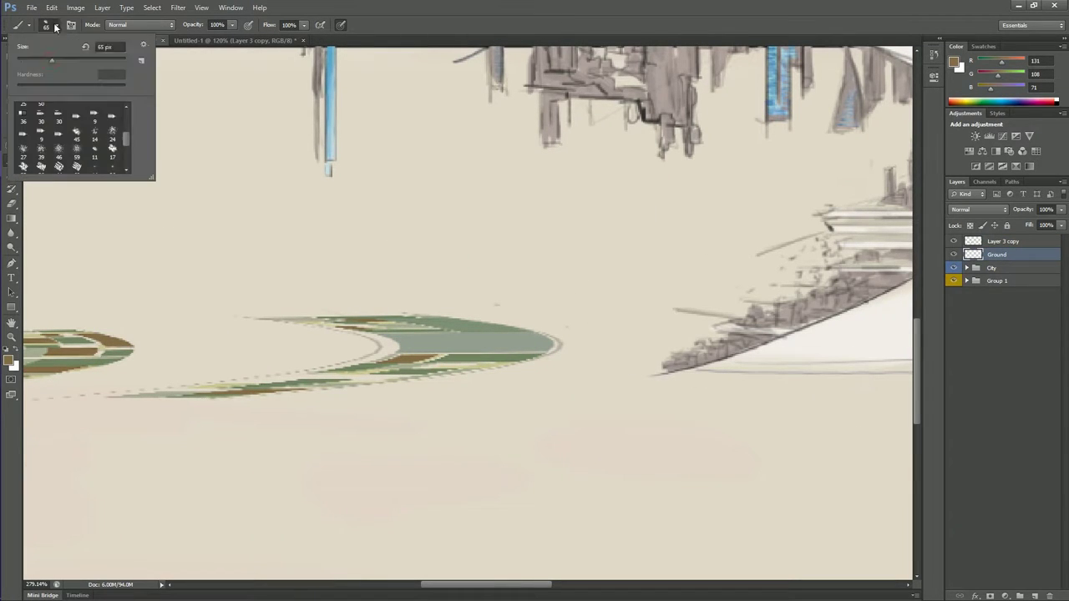
# On Ground, sketch lines, small figures and vehicles along the green ring.
pyautogui.press('Return')
pyautogui.moveTo(558, 343); pyautogui.dragTo(693, 343)
pyautogui.moveTo(379, 343)
pyautogui.mouseDown()
pyautogui.moveTo(133, 343)
pyautogui.moveTo(368, 357)
pyautogui.moveTo(378, 342)
pyautogui.mouseUp()
pyautogui.moveTo(271, 329); pyautogui.dragTo(346, 338)
pyautogui.moveTo(191, 321)
pyautogui.mouseDown()
pyautogui.moveTo(192, 342)
pyautogui.moveTo(157, 358)
pyautogui.mouseUp()
pyautogui.moveTo(222, 358); pyautogui.dragTo(294, 359)
pyautogui.moveTo(219, 326); pyautogui.dragTo(237, 349)
pyautogui.moveTo(561, 314); pyautogui.dragTo(561, 346)
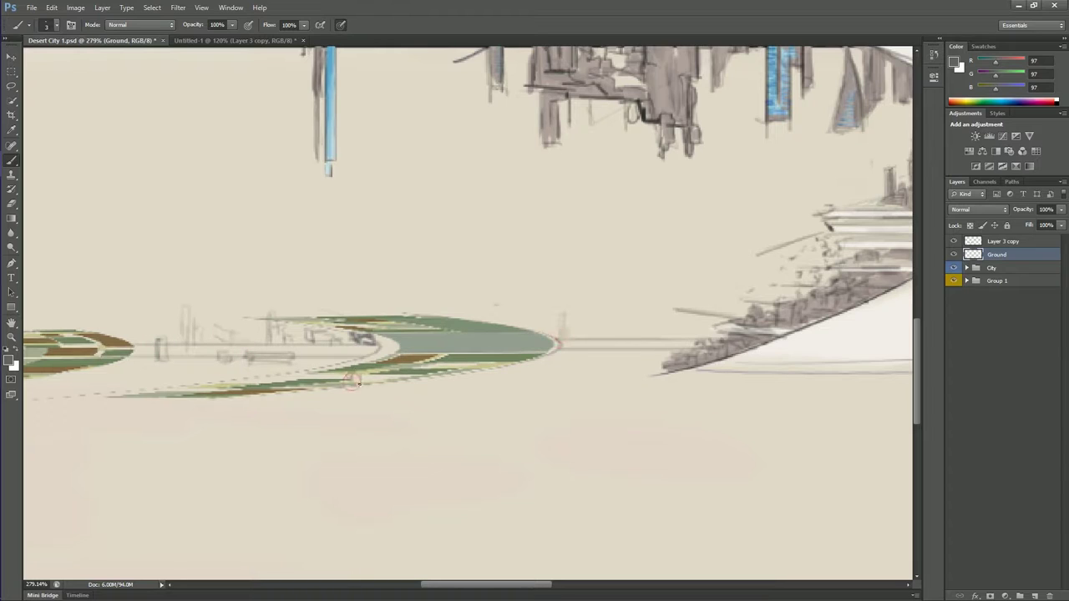
# Sketch small buildings on Layer 3 copy, then return to Ground and undo a faint stroke.
pyautogui.hotkey('alt', ']')
pyautogui.moveTo(252, 361)
pyautogui.mouseDown()
pyautogui.moveTo(234, 383)
pyautogui.moveTo(307, 375)
pyautogui.mouseUp()
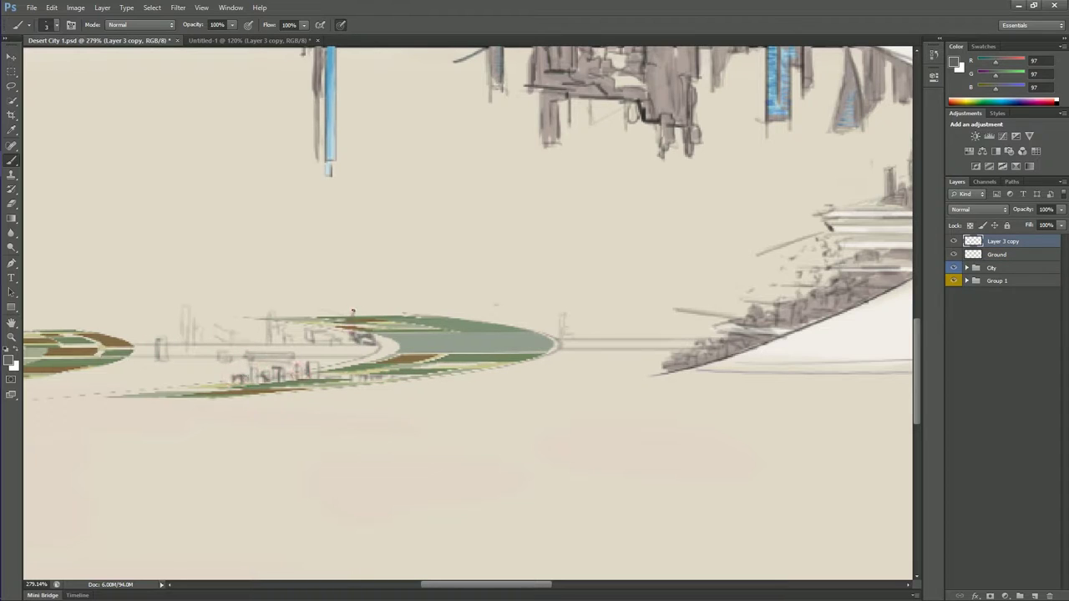
pyautogui.hotkey('ctrl', '0')
pyautogui.moveTo(334, 474); pyautogui.dragTo(355, 475)
pyautogui.hotkey('alt', '[')
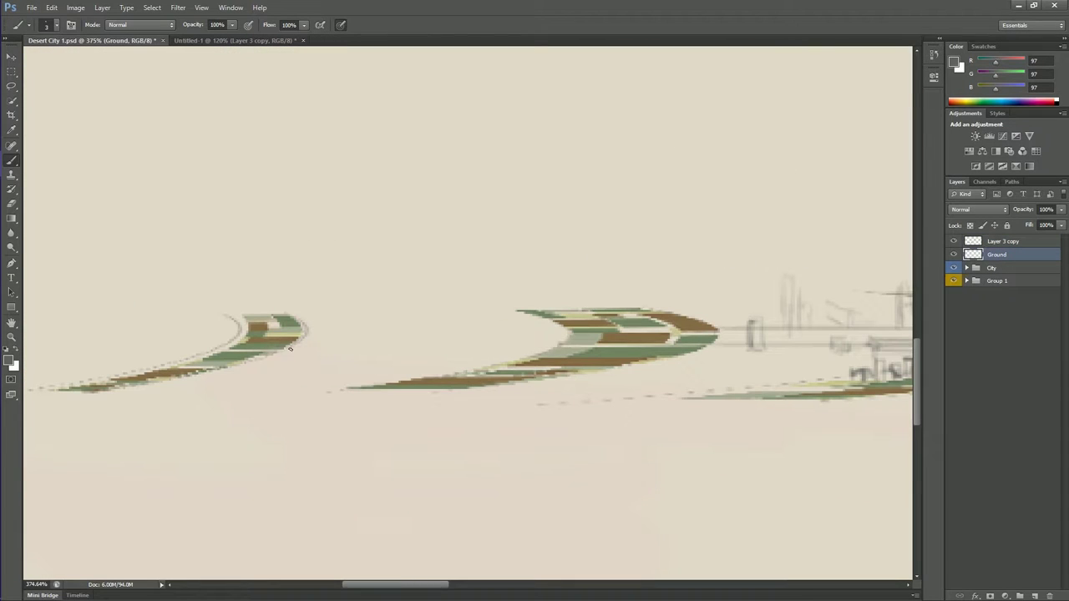
pyautogui.press('z')
pyautogui.hotkey('ctrl', 'z')
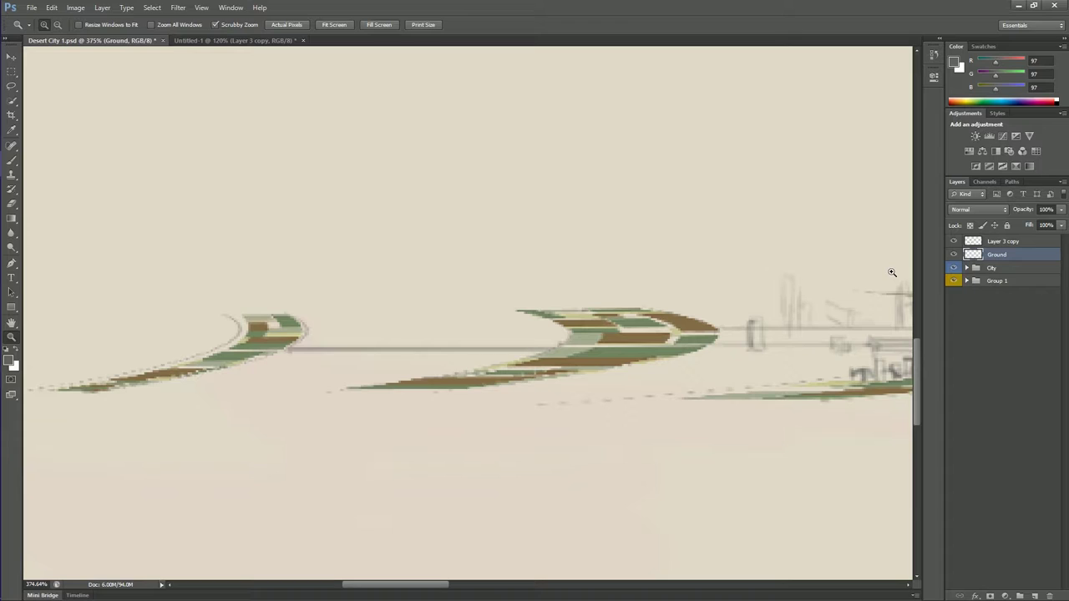
pyautogui.press('b')
# With a 2 px brush, sketch building outlines along the horizon.
pyautogui.click(52, 25)
pyautogui.click(143, 124)
pyautogui.press('Return')
pyautogui.moveTo(215, 302); pyautogui.dragTo(223, 309)
pyautogui.moveTo(320, 344)
pyautogui.mouseDown()
pyautogui.moveTo(340, 342)
pyautogui.moveTo(393, 296)
pyautogui.mouseUp()
pyautogui.moveTo(406, 344)
pyautogui.mouseDown()
pyautogui.moveTo(399, 331)
pyautogui.moveTo(513, 338)
pyautogui.mouseUp()
pyautogui.moveTo(473, 312); pyautogui.dragTo(473, 328)
pyautogui.moveTo(321, 354); pyautogui.dragTo(350, 344)
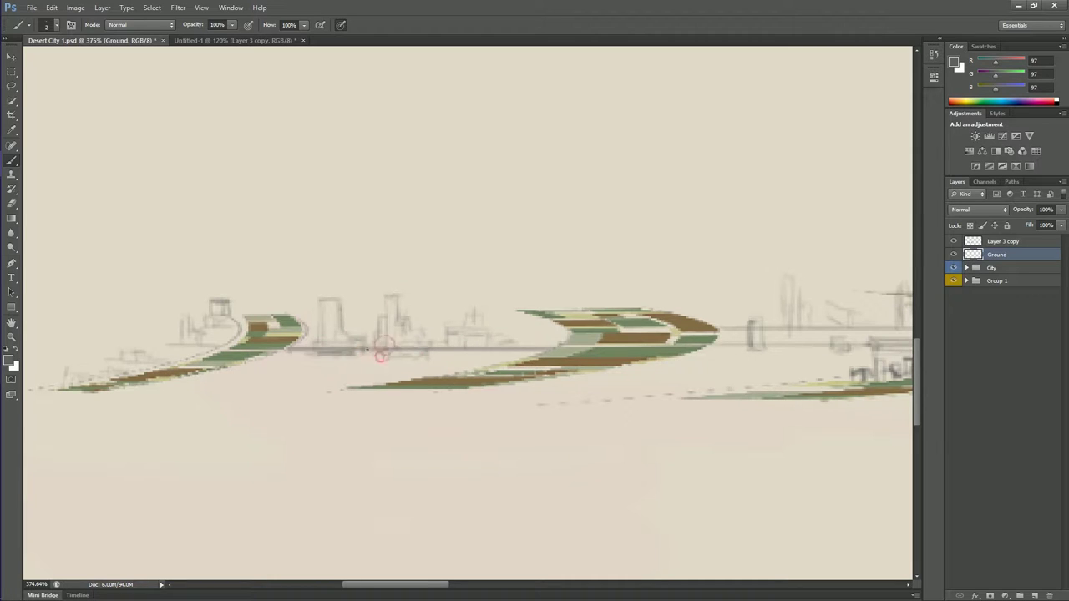
pyautogui.moveTo(539, 342); pyautogui.dragTo(564, 322)
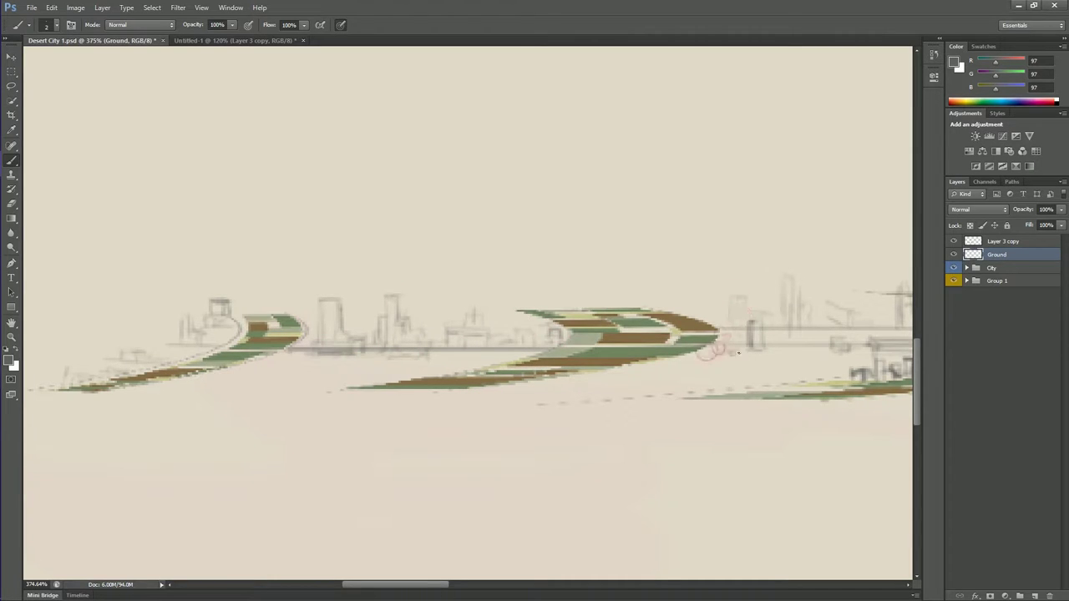
# Zoom in on the bridge and sketch vertical buildings along its skyline.
pyautogui.scroll(2, 574, 210)
pyautogui.hotkey('alt', ']')
pyautogui.moveTo(610, 393)
pyautogui.mouseDown()
pyautogui.moveTo(643, 367)
pyautogui.moveTo(710, 418)
pyautogui.mouseUp()
pyautogui.moveTo(658, 367)
pyautogui.mouseDown()
pyautogui.moveTo(710, 360)
pyautogui.moveTo(764, 371)
pyautogui.moveTo(709, 326)
pyautogui.mouseUp()
pyautogui.moveTo(755, 359); pyautogui.dragTo(761, 334)
pyautogui.moveTo(651, 367); pyautogui.dragTo(655, 326)
pyautogui.moveTo(609, 359); pyautogui.dragTo(622, 336)
pyautogui.moveTo(576, 386); pyautogui.dragTo(539, 402)
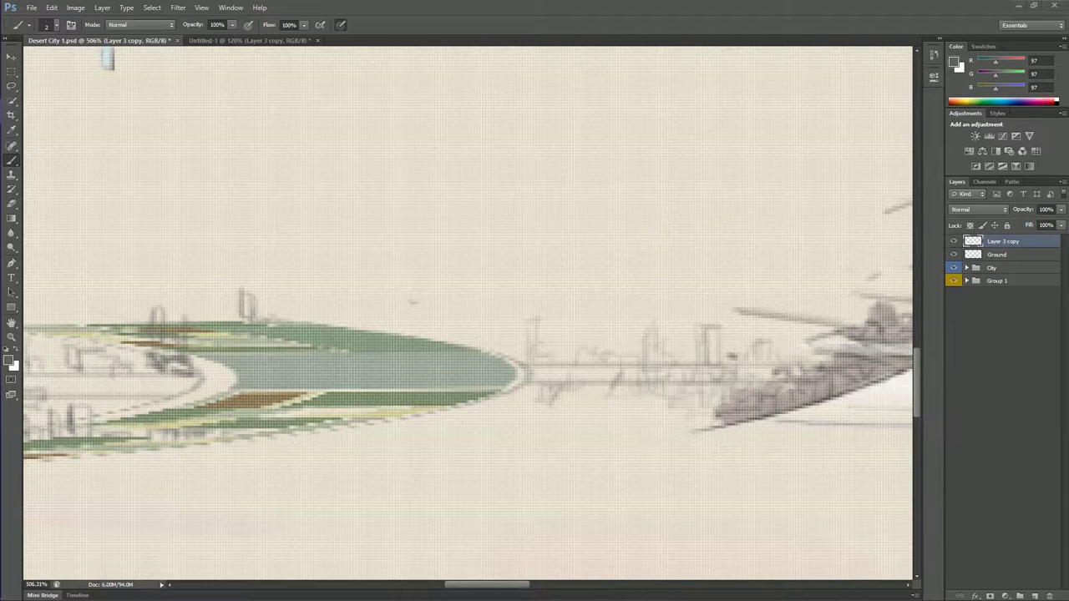
# Select the Ground layer and frame the ground-level city in view.
pyautogui.press('e')
pyautogui.scroll(-2, 562, 295)
pyautogui.scroll(-2, 537, 358)
pyautogui.scroll(2, 644, 398)
pyautogui.hotkey('alt', '[')
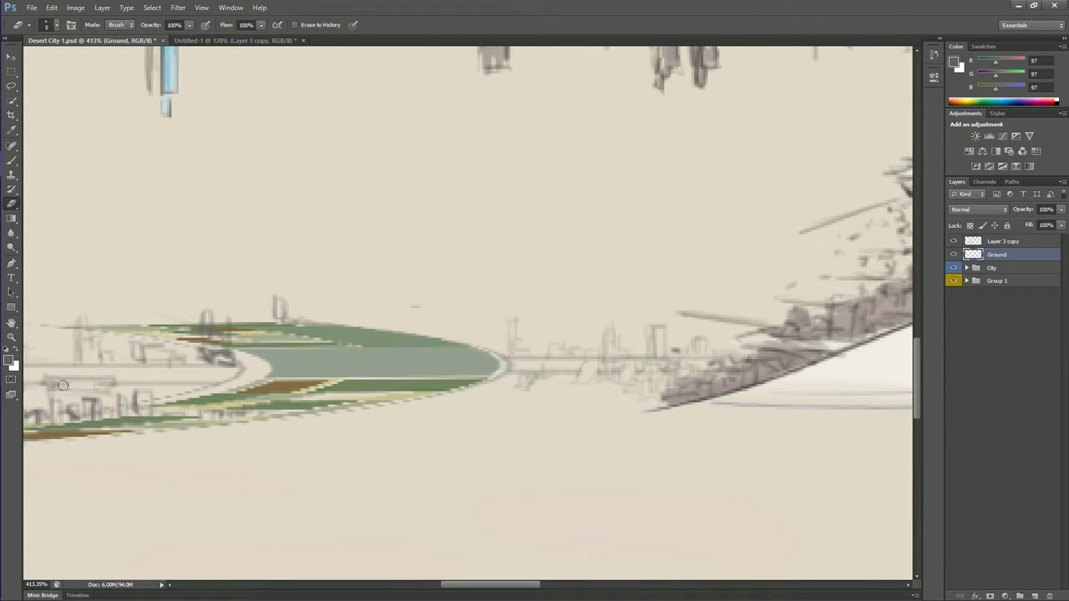
pyautogui.scroll(-3, 493, 508)
pyautogui.scroll(-2, 493, 508)
pyautogui.scroll(1, 571, 367)
pyautogui.moveTo(571, 367); pyautogui.dragTo(597, 371)
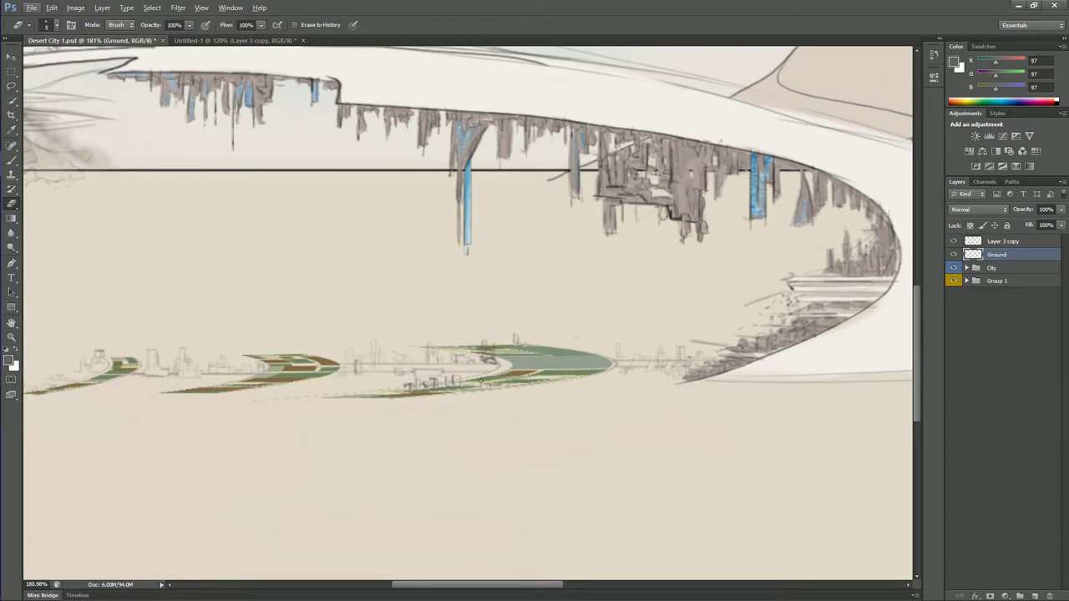
# Create new Layer 12 above Ground and centre the ground strip for painting.
pyautogui.scroll(3, 484, 380)
pyautogui.moveTo(750, 258); pyautogui.dragTo(946, 460)
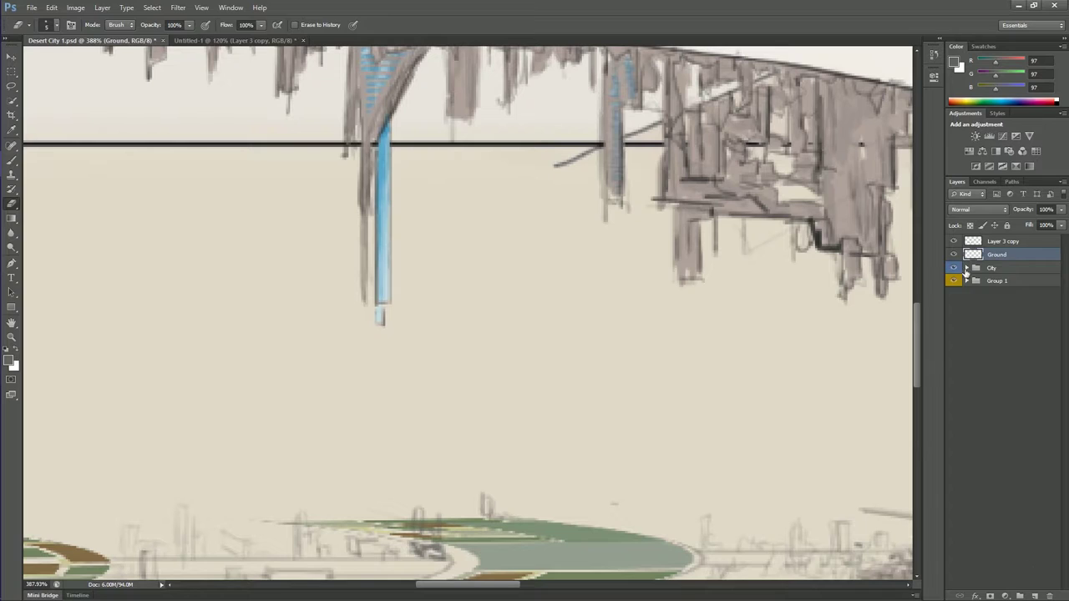
pyautogui.hotkey('ctrl', 'shift', 'alt', 'n')
pyautogui.press('b')
pyautogui.moveTo(415, 455); pyautogui.dragTo(580, 342)
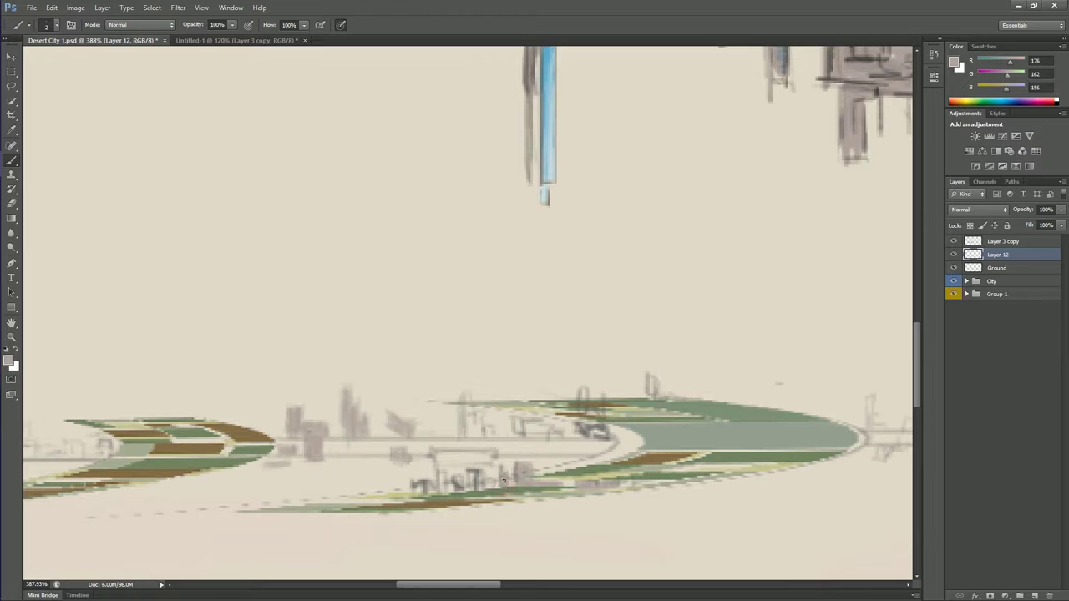
# Paint light grey building blocks along the skyline on Layer 12.
pyautogui.moveTo(436, 460); pyautogui.dragTo(491, 458)
pyautogui.moveTo(464, 405)
pyautogui.mouseDown()
pyautogui.moveTo(464, 445)
pyautogui.moveTo(520, 426)
pyautogui.mouseUp()
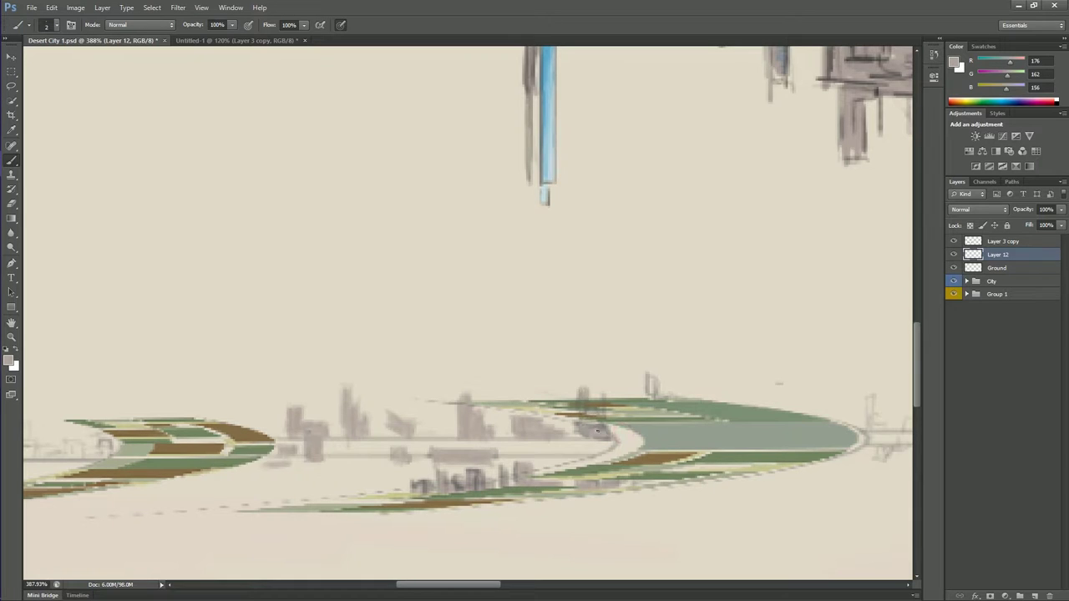
pyautogui.moveTo(424, 414)
pyautogui.mouseDown()
pyautogui.moveTo(426, 456)
pyautogui.moveTo(451, 454)
pyautogui.moveTo(459, 468)
pyautogui.mouseUp()
pyautogui.moveTo(490, 411)
pyautogui.mouseDown()
pyautogui.moveTo(476, 460)
pyautogui.moveTo(520, 443)
pyautogui.moveTo(654, 443)
pyautogui.mouseUp()
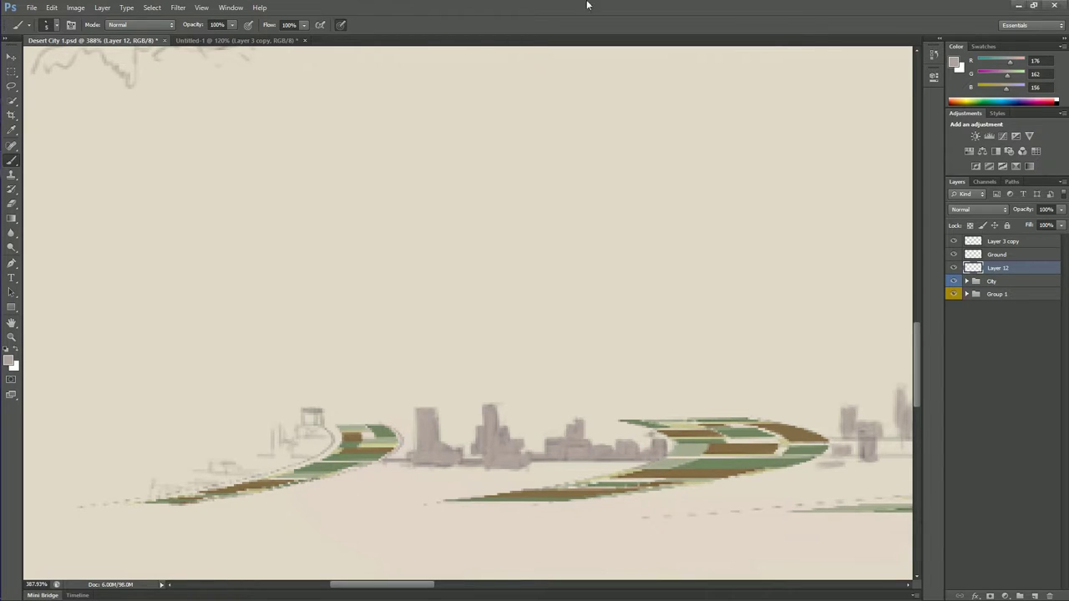
pyautogui.moveTo(305, 424)
pyautogui.mouseDown()
pyautogui.moveTo(283, 451)
pyautogui.moveTo(200, 468)
pyautogui.moveTo(199, 489)
pyautogui.mouseUp()
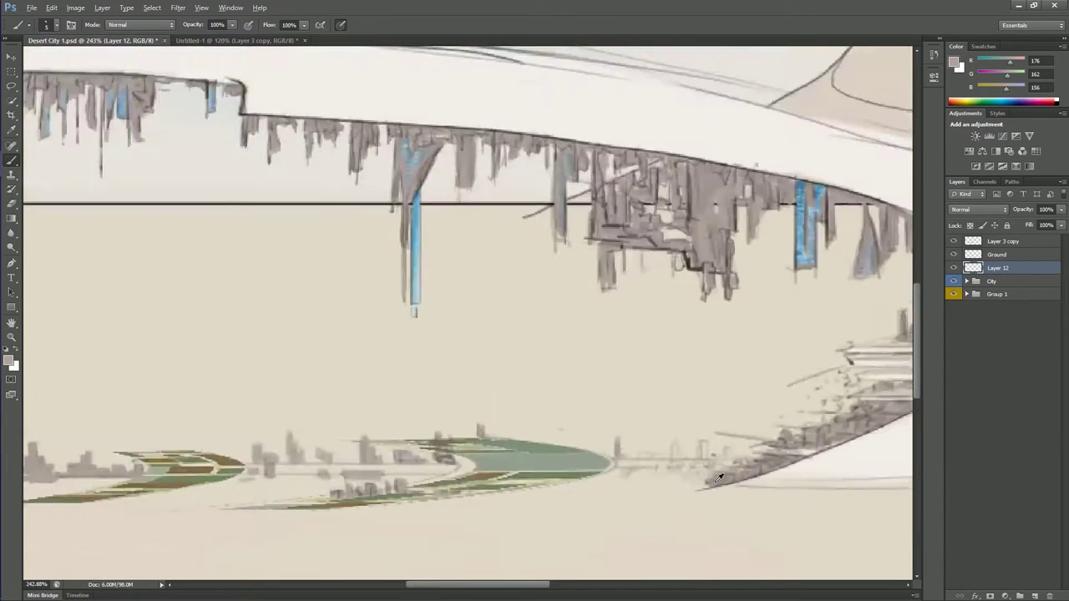
pyautogui.moveTo(533, 432)
pyautogui.mouseDown()
pyautogui.moveTo(628, 416)
pyautogui.moveTo(676, 434)
pyautogui.moveTo(609, 473)
pyautogui.moveTo(618, 451)
pyautogui.moveTo(689, 442)
pyautogui.moveTo(505, 458)
pyautogui.moveTo(492, 437)
pyautogui.mouseUp()
# Switch to a 2 px brush and add dark grey detail strokes to the right skyline.
pyautogui.click(47, 24)
pyautogui.doubleClick(25, 83)
pyautogui.keyDown('alt'); pyautogui.click(672, 414); pyautogui.keyUp('alt')
pyautogui.moveTo(720, 418)
pyautogui.mouseDown()
pyautogui.moveTo(678, 392)
pyautogui.moveTo(716, 375)
pyautogui.moveTo(743, 392)
pyautogui.moveTo(718, 392)
pyautogui.moveTo(693, 426)
pyautogui.moveTo(671, 411)
pyautogui.mouseUp()
pyautogui.keyDown('alt'); pyautogui.click(728, 394); pyautogui.keyUp('alt')
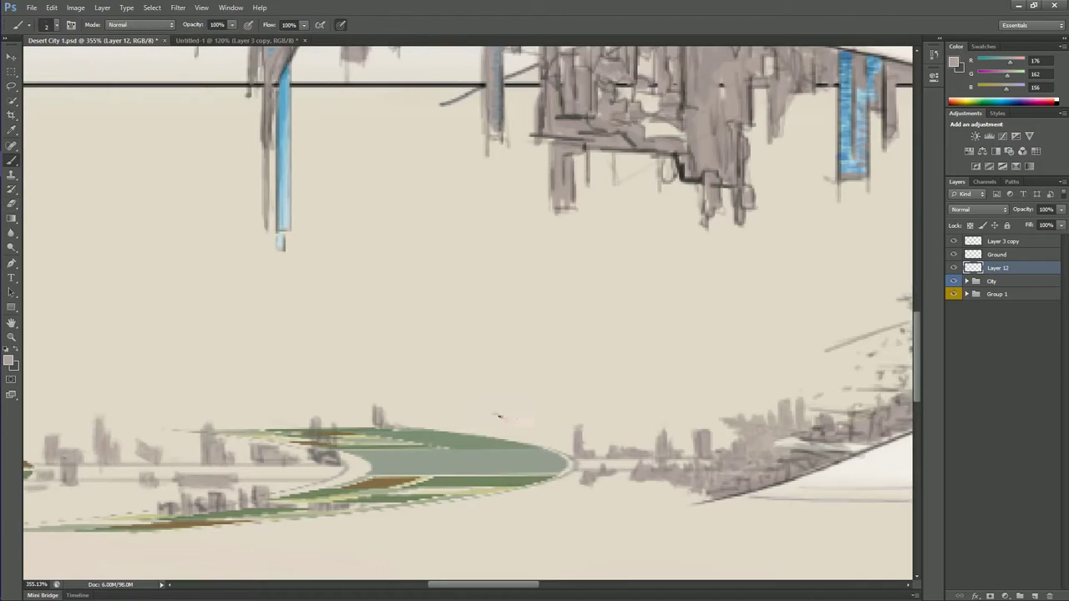
pyautogui.press('e')
pyautogui.hotkey('ctrl', '0')
pyautogui.click(1002, 241)
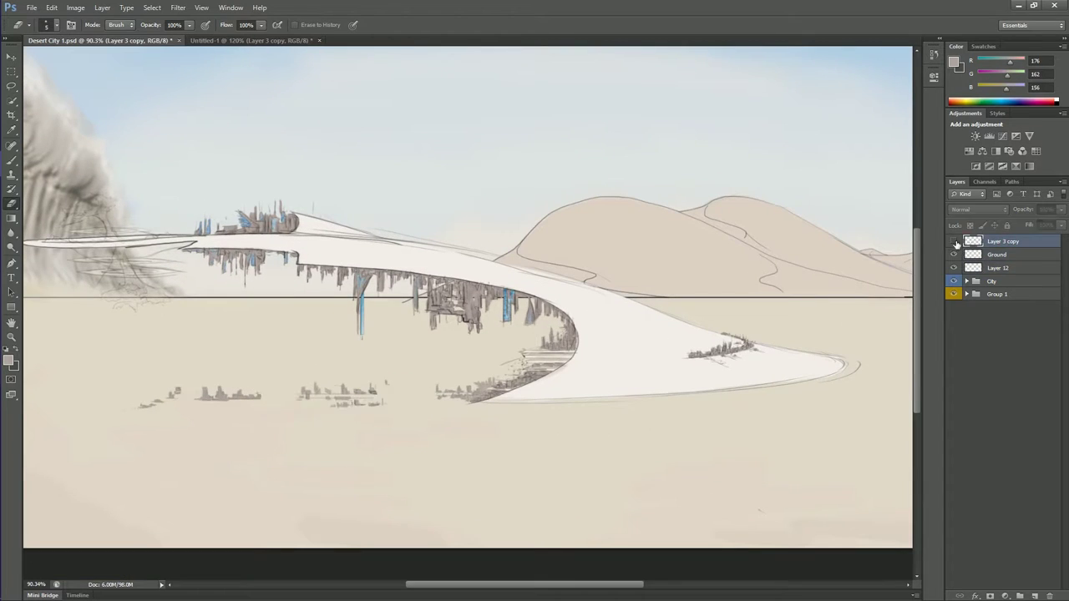
# Set Layer 3 copy to 31% opacity, then add empty Layer 13 above it.
pyautogui.moveTo(1061, 209); pyautogui.dragTo(1016, 222)
pyautogui.press('v')
pyautogui.keyDown('alt'); pyautogui.scroll(3, 341, 210); pyautogui.keyUp('alt')
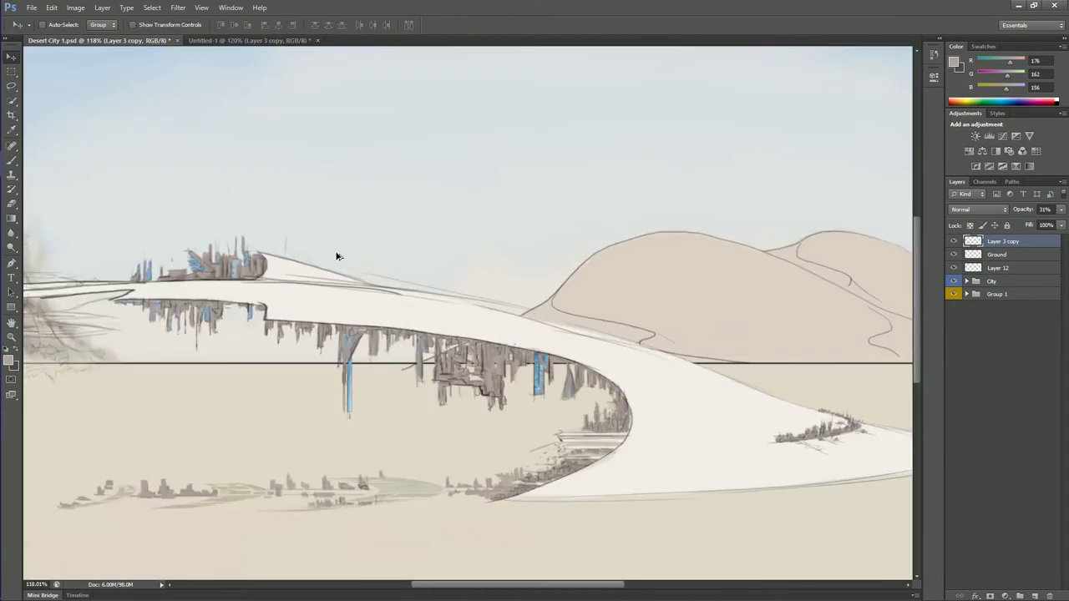
pyautogui.keyDown('alt'); pyautogui.scroll(3, 283, 294); pyautogui.keyUp('alt')
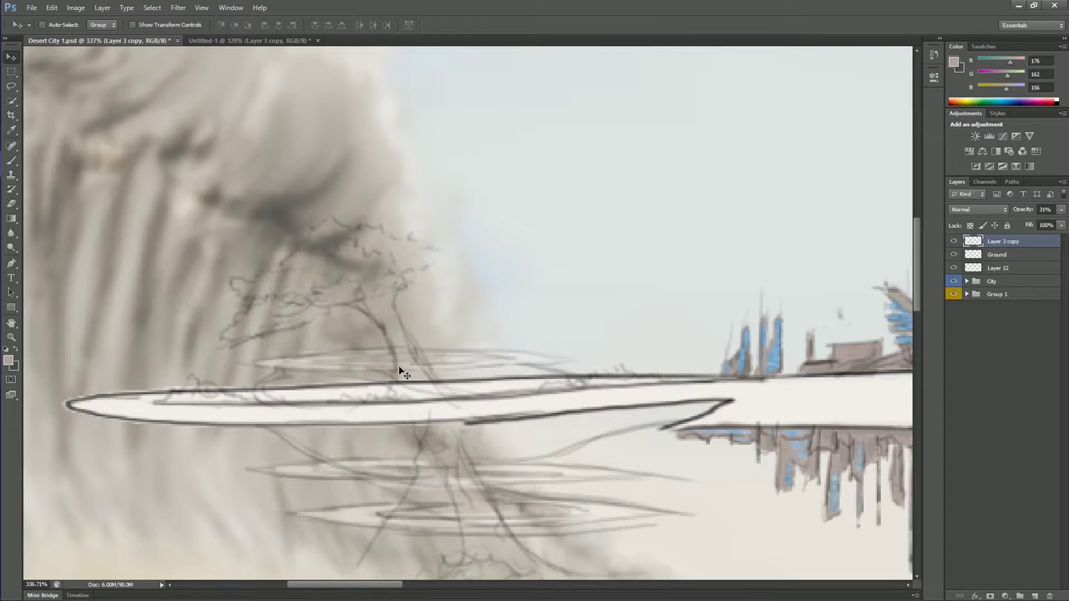
pyautogui.press('b')
pyautogui.hotkey('ctrl', 'shift', 'alt', 'n')
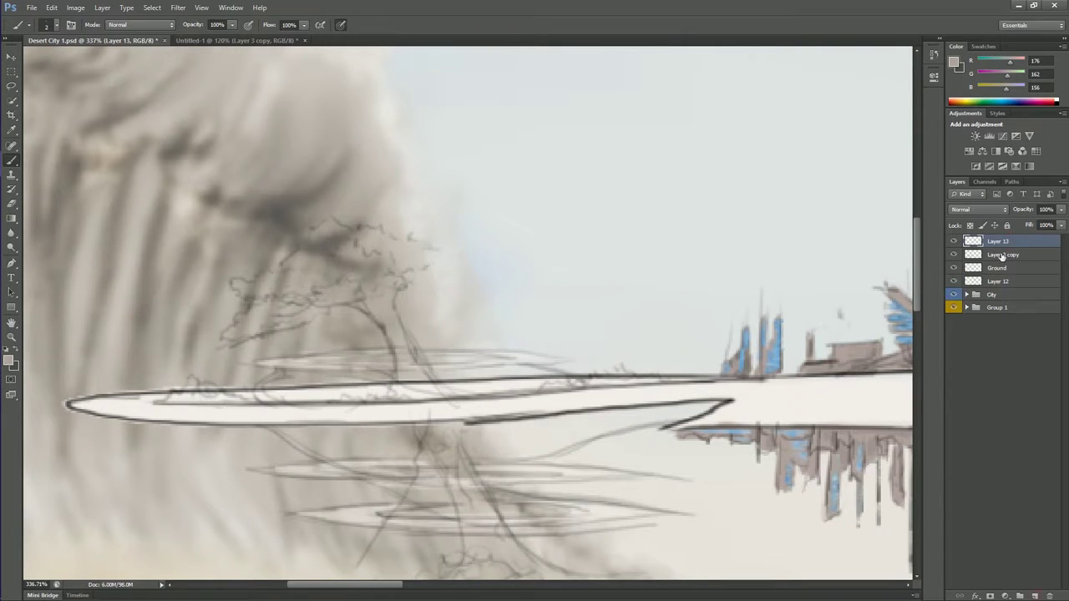
# Move Layer 13 below the City group and expand the group.
pyautogui.moveTo(998, 240); pyautogui.dragTo(998, 302)
pyautogui.click(10, 360)
pyautogui.click(429, 219)
pyautogui.press('Escape')
pyautogui.click(966, 280)
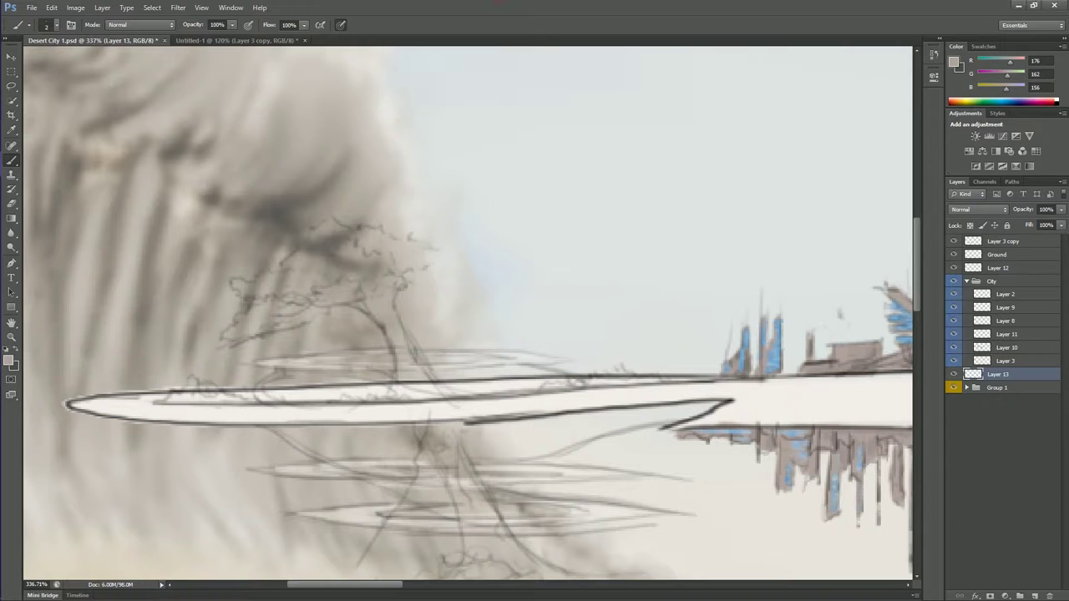
# Erase the old tree sketch from the cloud on Layer 9 and pick dark grey.
pyautogui.press('e')
pyautogui.click(1011, 309)
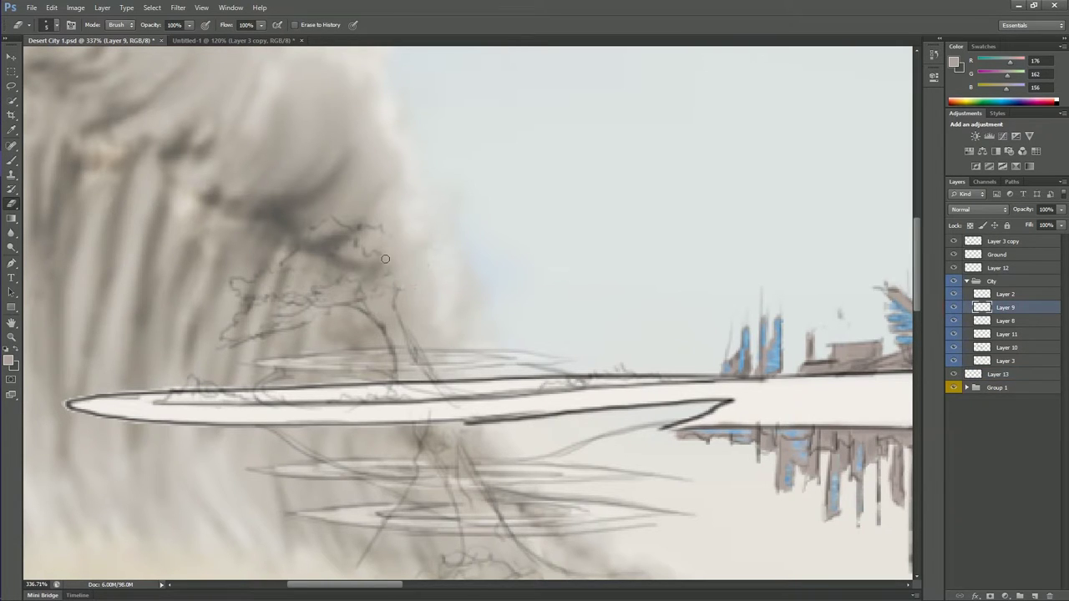
pyautogui.moveTo(401, 259); pyautogui.dragTo(351, 317)
pyautogui.moveTo(222, 275); pyautogui.dragTo(251, 342)
pyautogui.press('b')
pyautogui.click(17, 352)
# Draw the palm's trunk and fronds arcing left and right.
pyautogui.moveTo(367, 218)
pyautogui.mouseDown()
pyautogui.moveTo(350, 246)
pyautogui.moveTo(192, 297)
pyautogui.mouseUp()
pyautogui.moveTo(376, 255); pyautogui.dragTo(514, 288)
pyautogui.moveTo(324, 274)
pyautogui.mouseDown()
pyautogui.moveTo(267, 321)
pyautogui.moveTo(277, 288)
pyautogui.moveTo(372, 326)
pyautogui.mouseUp()
pyautogui.moveTo(359, 271); pyautogui.dragTo(462, 294)
pyautogui.moveTo(382, 247); pyautogui.dragTo(511, 288)
pyautogui.moveTo(311, 260); pyautogui.dragTo(185, 298)
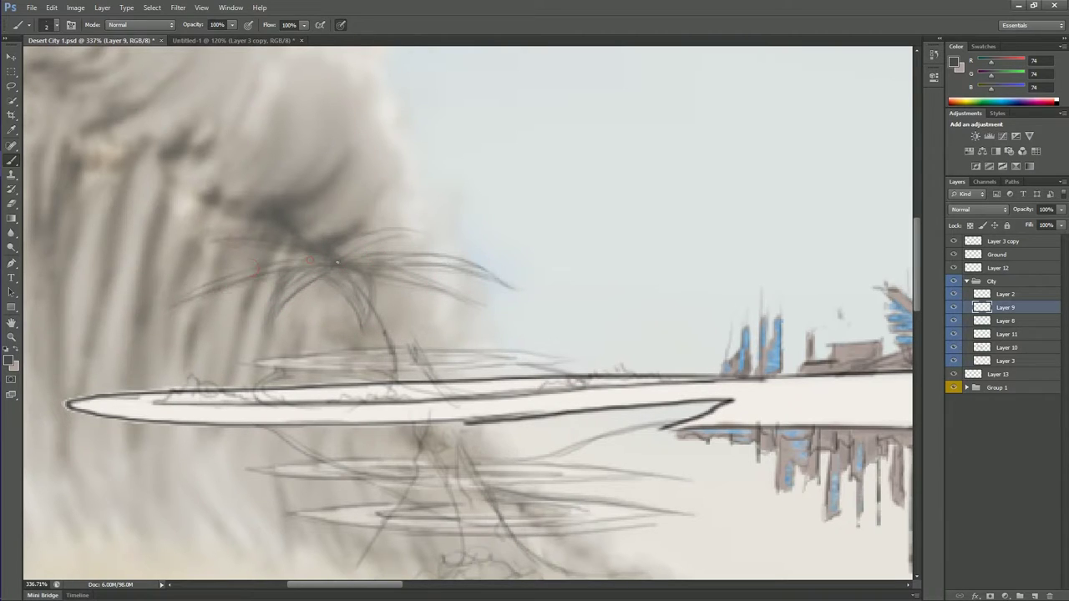
# Add fronds across the palm top, darken the trunk, and add more drooping fronds.
pyautogui.moveTo(417, 235); pyautogui.dragTo(338, 244)
pyautogui.moveTo(408, 349)
pyautogui.mouseDown()
pyautogui.moveTo(376, 297)
pyautogui.moveTo(311, 342)
pyautogui.mouseUp()
pyautogui.moveTo(367, 272); pyautogui.dragTo(422, 327)
pyautogui.moveTo(326, 275)
pyautogui.mouseDown()
pyautogui.moveTo(222, 344)
pyautogui.moveTo(273, 334)
pyautogui.mouseUp()
pyautogui.moveTo(318, 267); pyautogui.dragTo(253, 302)
pyautogui.moveTo(338, 276); pyautogui.dragTo(341, 327)
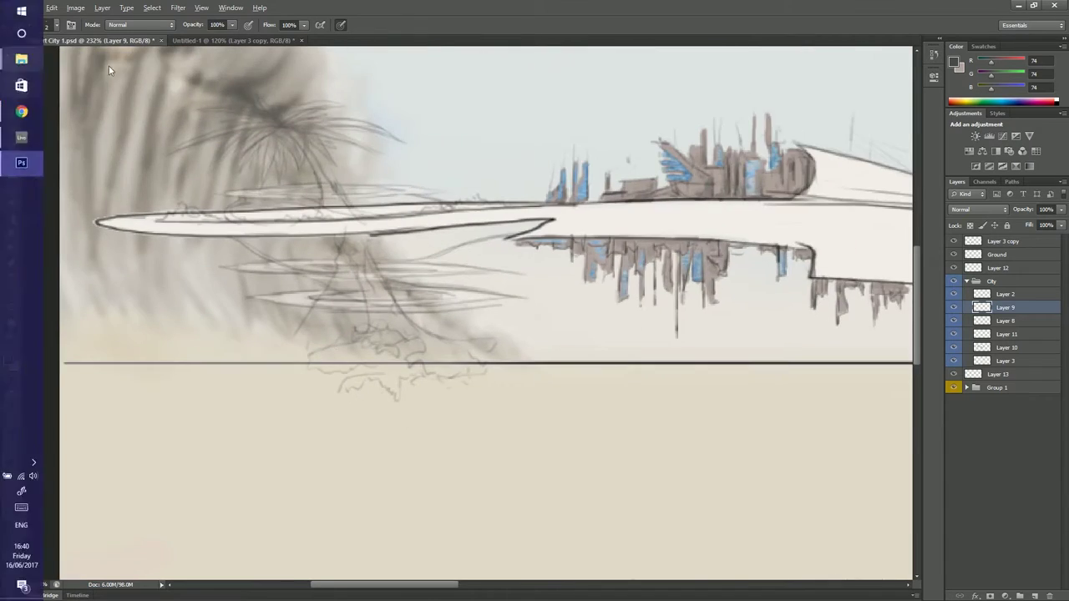
# Erase the old bush sketch near the horizon.
pyautogui.press('e')
pyautogui.moveTo(397, 392); pyautogui.dragTo(484, 351)
pyautogui.press('b')
pyautogui.moveTo(374, 240); pyautogui.dragTo(385, 425)
# Draw two hanging trunk lines ending in a tuft of radiating fronds.
pyautogui.moveTo(435, 292)
pyautogui.mouseDown()
pyautogui.moveTo(569, 405)
pyautogui.moveTo(392, 431)
pyautogui.mouseUp()
pyautogui.moveTo(398, 292)
pyautogui.mouseDown()
pyautogui.moveTo(555, 406)
pyautogui.moveTo(653, 415)
pyautogui.mouseUp()
pyautogui.moveTo(585, 408); pyautogui.dragTo(714, 447)
pyautogui.moveTo(579, 415); pyautogui.dragTo(671, 511)
pyautogui.moveTo(561, 418)
pyautogui.mouseDown()
pyautogui.moveTo(559, 557)
pyautogui.moveTo(476, 465)
pyautogui.mouseUp()
pyautogui.moveTo(553, 416); pyautogui.dragTo(468, 507)
# Hatch texture into the first plant's drooping fronds.
pyautogui.moveTo(580, 513); pyautogui.dragTo(572, 557)
pyautogui.moveTo(542, 451); pyautogui.dragTo(535, 511)
pyautogui.moveTo(526, 526); pyautogui.dragTo(505, 551)
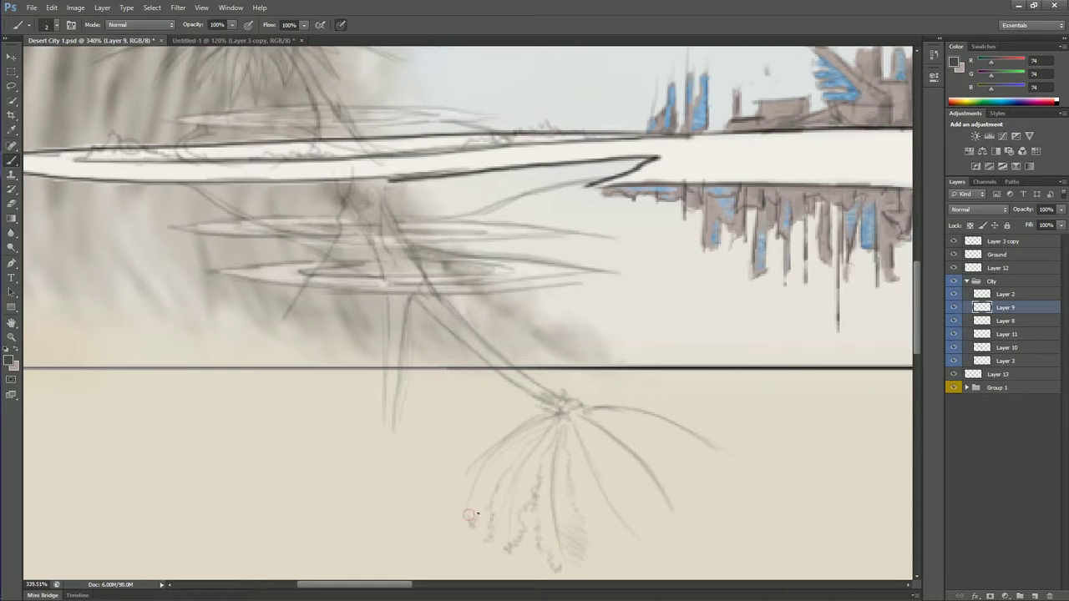
pyautogui.moveTo(580, 482); pyautogui.dragTo(592, 534)
pyautogui.moveTo(534, 463); pyautogui.dragTo(537, 499)
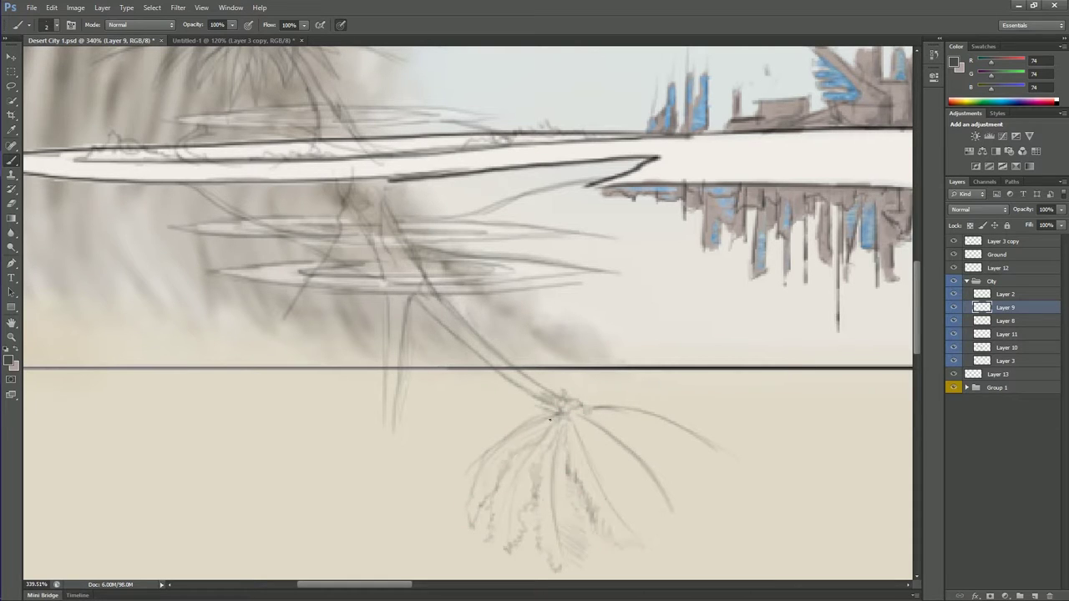
pyautogui.moveTo(603, 455); pyautogui.dragTo(630, 486)
pyautogui.moveTo(638, 522); pyautogui.dragTo(653, 543)
pyautogui.moveTo(556, 512); pyautogui.dragTo(535, 551)
pyautogui.moveTo(504, 500); pyautogui.dragTo(480, 540)
# Reshape the right frond and add leafy strokes around the crown centre.
pyautogui.moveTo(668, 439); pyautogui.dragTo(613, 416)
pyautogui.moveTo(638, 451)
pyautogui.mouseDown()
pyautogui.moveTo(675, 501)
pyautogui.moveTo(656, 543)
pyautogui.moveTo(584, 572)
pyautogui.mouseUp()
pyautogui.moveTo(538, 510); pyautogui.dragTo(531, 576)
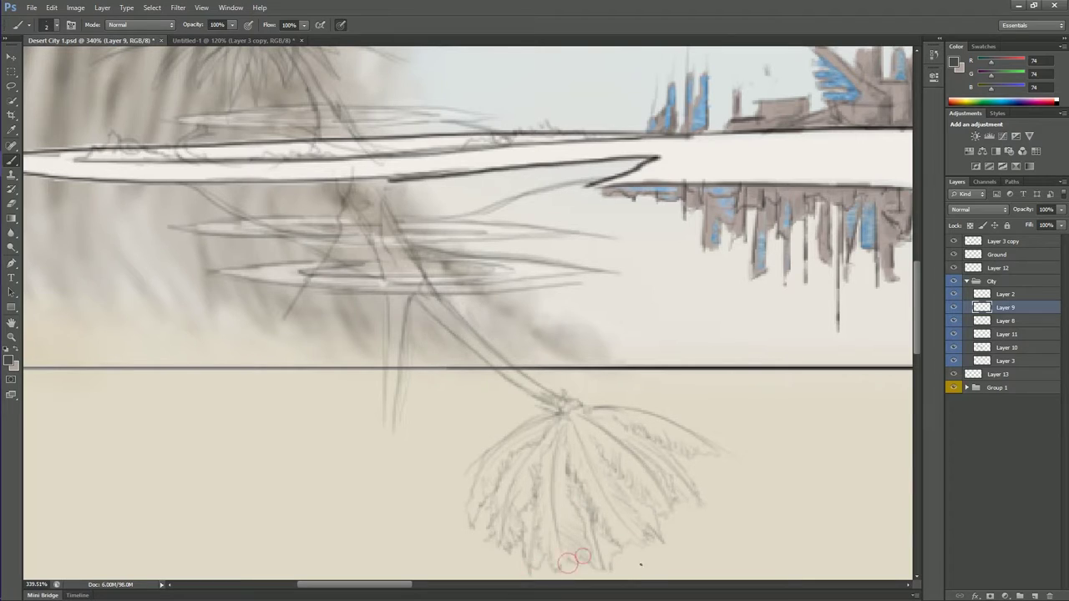
pyautogui.moveTo(618, 547); pyautogui.dragTo(656, 566)
pyautogui.scroll(-3, 576, 517)
pyautogui.moveTo(572, 282)
pyautogui.mouseDown()
pyautogui.moveTo(664, 249)
pyautogui.moveTo(471, 288)
pyautogui.mouseUp()
pyautogui.moveTo(564, 288)
pyautogui.mouseDown()
pyautogui.moveTo(556, 325)
pyautogui.moveTo(622, 276)
pyautogui.mouseUp()
pyautogui.moveTo(522, 284); pyautogui.dragTo(484, 265)
pyautogui.moveTo(543, 299); pyautogui.dragTo(501, 288)
pyautogui.moveTo(574, 273)
pyautogui.mouseDown()
pyautogui.moveTo(541, 255)
pyautogui.moveTo(634, 219)
pyautogui.mouseUp()
pyautogui.moveTo(584, 288); pyautogui.dragTo(655, 255)
# Sketch the second hanging plant below the stem with longer fronds.
pyautogui.moveTo(382, 308); pyautogui.dragTo(459, 443)
pyautogui.moveTo(384, 330); pyautogui.dragTo(276, 434)
pyautogui.moveTo(371, 334)
pyautogui.mouseDown()
pyautogui.moveTo(338, 468)
pyautogui.moveTo(430, 418)
pyautogui.moveTo(488, 455)
pyautogui.mouseUp()
pyautogui.press('b')
pyautogui.moveTo(378, 332); pyautogui.dragTo(338, 336)
pyautogui.moveTo(380, 386); pyautogui.dragTo(413, 473)
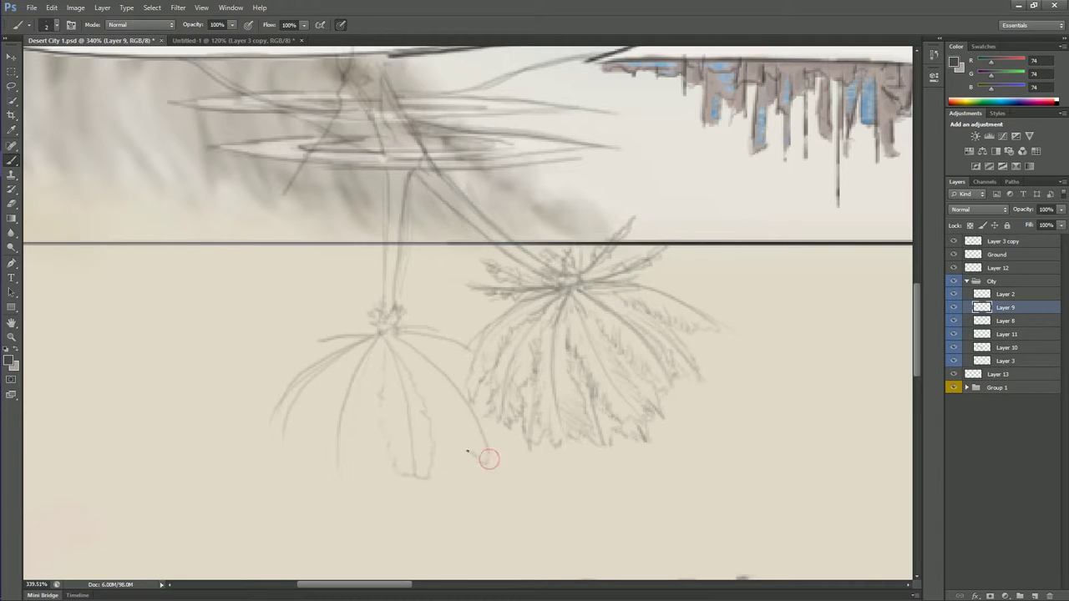
pyautogui.moveTo(284, 435)
pyautogui.mouseDown()
pyautogui.moveTo(322, 389)
pyautogui.moveTo(353, 436)
pyautogui.mouseUp()
pyautogui.moveTo(372, 355); pyautogui.dragTo(451, 451)
# Hatch the lower plant's fronds and add spiky leaves at its top.
pyautogui.moveTo(401, 394); pyautogui.dragTo(384, 449)
pyautogui.moveTo(459, 357)
pyautogui.mouseDown()
pyautogui.moveTo(429, 406)
pyautogui.moveTo(470, 492)
pyautogui.mouseUp()
pyautogui.moveTo(436, 461); pyautogui.dragTo(452, 424)
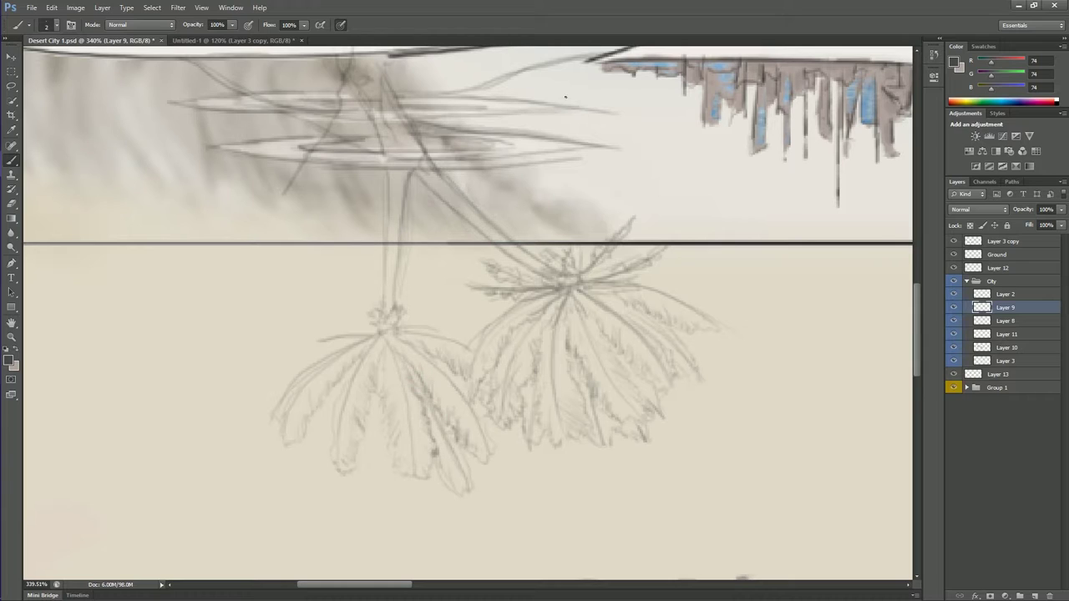
pyautogui.moveTo(372, 485)
pyautogui.mouseDown()
pyautogui.moveTo(382, 417)
pyautogui.moveTo(301, 492)
pyautogui.mouseUp()
pyautogui.moveTo(334, 383); pyautogui.dragTo(305, 478)
pyautogui.moveTo(361, 497); pyautogui.dragTo(367, 457)
pyautogui.moveTo(417, 494); pyautogui.dragTo(411, 475)
pyautogui.moveTo(392, 330)
pyautogui.mouseDown()
pyautogui.moveTo(472, 321)
pyautogui.moveTo(316, 338)
pyautogui.mouseUp()
pyautogui.moveTo(426, 309)
pyautogui.mouseDown()
pyautogui.moveTo(384, 338)
pyautogui.moveTo(393, 409)
pyautogui.mouseUp()
pyautogui.moveTo(338, 359); pyautogui.dragTo(434, 330)
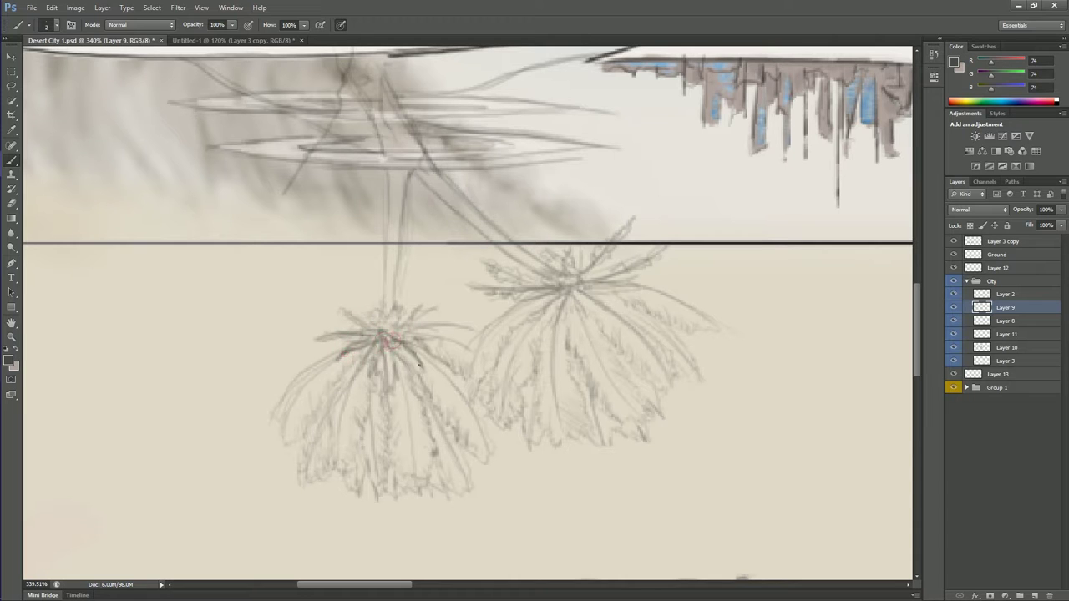
# Review the whole painting and add faint strokes near the lower city.
pyautogui.hotkey('ctrl', '0')
pyautogui.scroll(5, 146, 505)
pyautogui.moveTo(314, 459)
pyautogui.mouseDown()
pyautogui.moveTo(190, 453)
pyautogui.moveTo(328, 478)
pyautogui.mouseUp()
pyautogui.moveTo(210, 458); pyautogui.dragTo(284, 455)
pyautogui.scroll(-3, 148, 424)
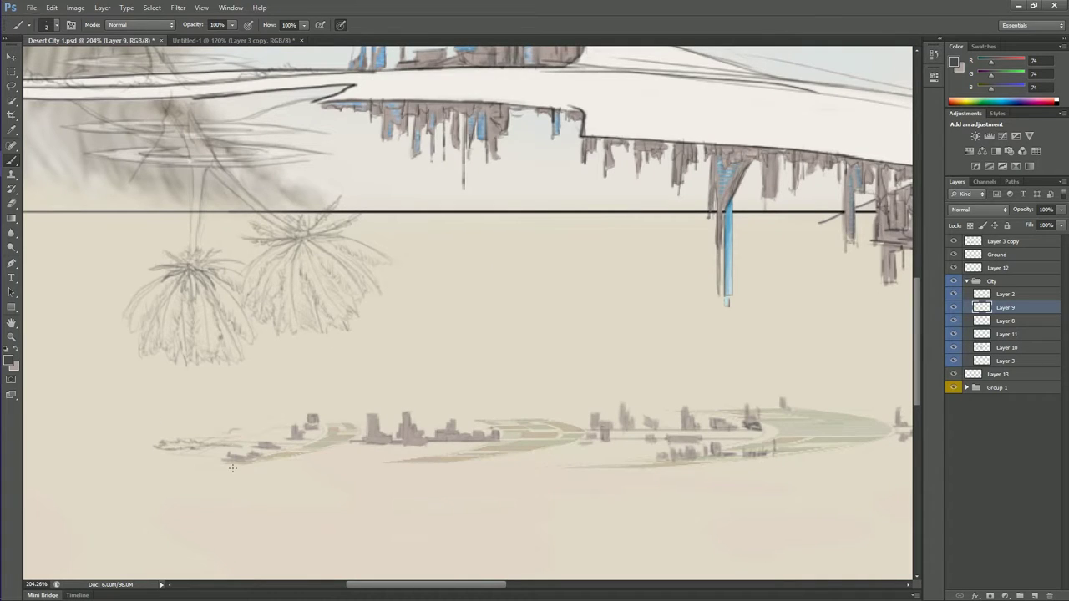
pyautogui.scroll(-3, 726, 302)
pyautogui.scroll(-2, 501, 351)
pyautogui.press('x')
pyautogui.scroll(5, 376, 410)
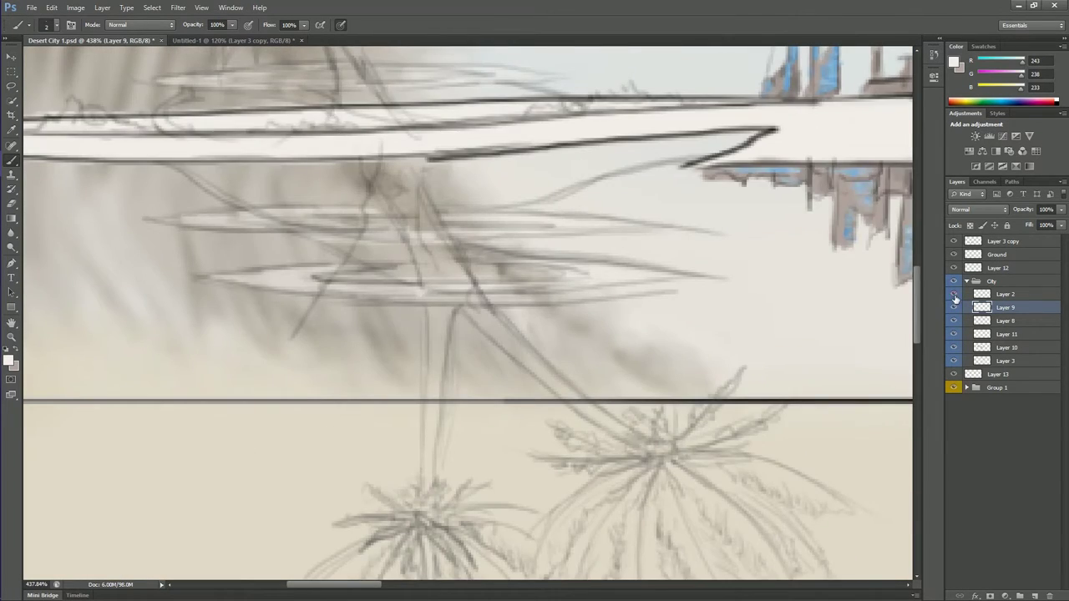
# On Layer 3, paint light strokes to brighten the platform sketch lines.
pyautogui.click(1002, 361)
pyautogui.moveTo(219, 284); pyautogui.dragTo(332, 291)
pyautogui.moveTo(253, 274); pyautogui.dragTo(407, 296)
pyautogui.moveTo(150, 219)
pyautogui.mouseDown()
pyautogui.moveTo(425, 236)
pyautogui.moveTo(575, 288)
pyautogui.mouseUp()
pyautogui.moveTo(160, 79); pyautogui.dragTo(354, 73)
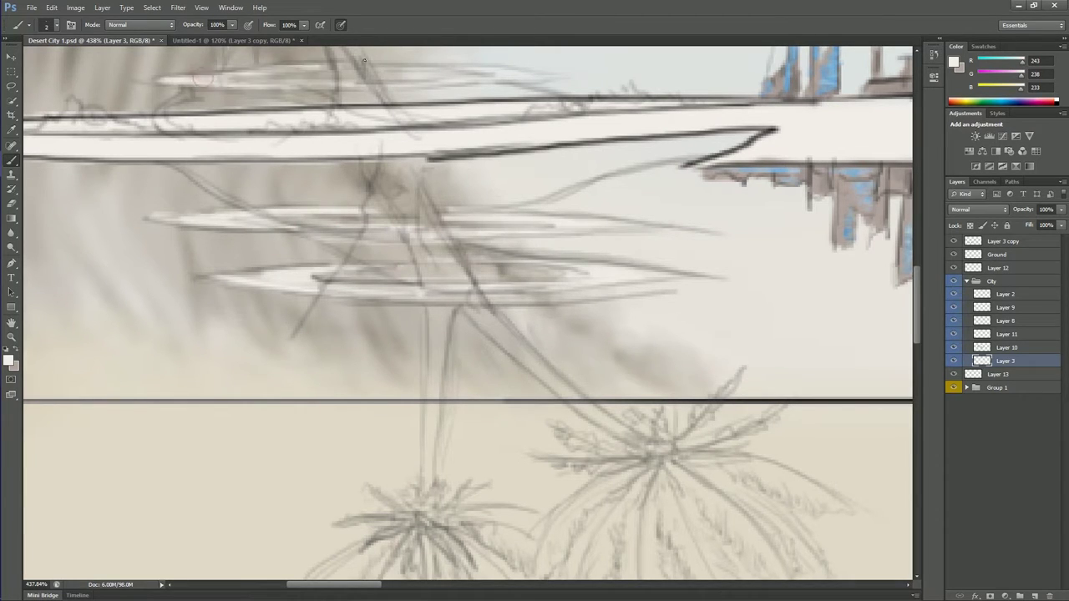
# On Layer 9, erase stray light strokes and sketch line ends near the trunks.
pyautogui.click(1002, 308)
pyautogui.press('e')
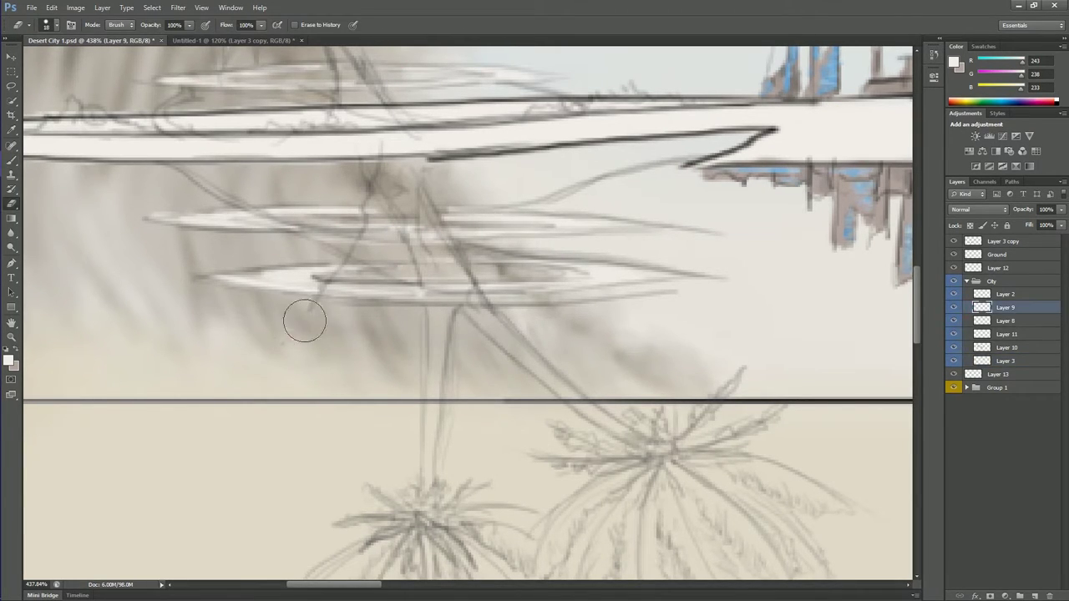
pyautogui.moveTo(559, 296)
pyautogui.mouseDown()
pyautogui.moveTo(686, 294)
pyautogui.moveTo(718, 275)
pyautogui.moveTo(343, 309)
pyautogui.mouseUp()
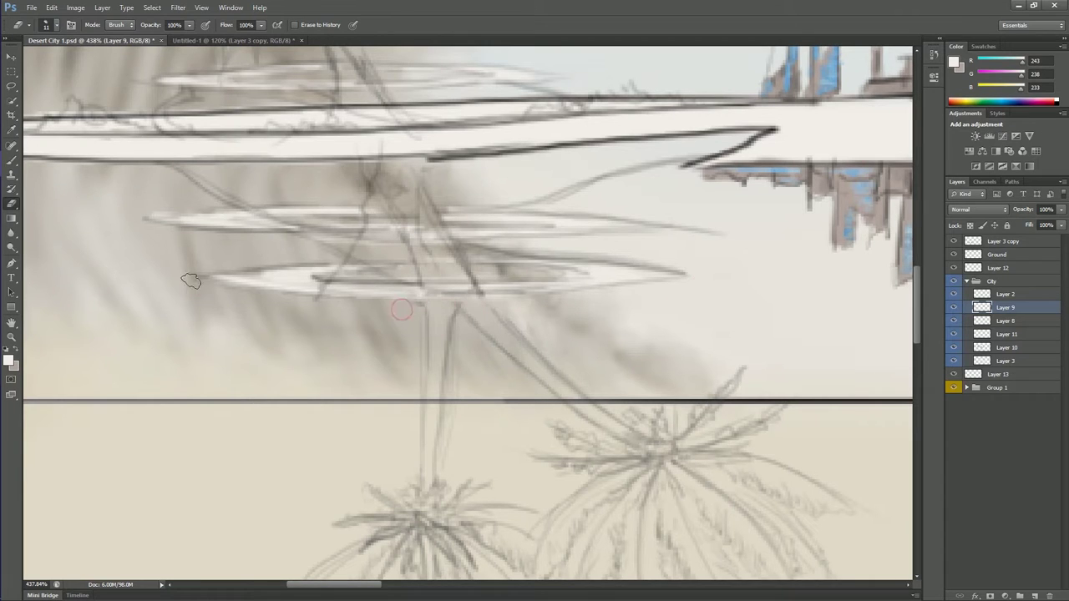
pyautogui.moveTo(376, 251); pyautogui.dragTo(301, 251)
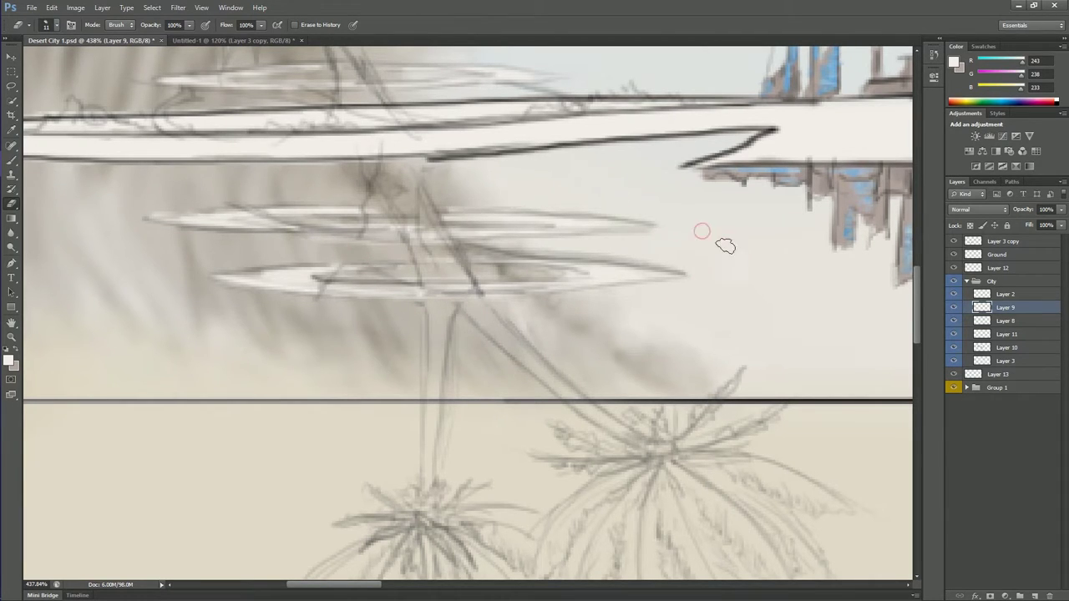
pyautogui.moveTo(704, 231); pyautogui.dragTo(283, 376)
pyautogui.scroll(2, 283, 376)
# Create new Layer 14 and pick dark grey 86 for sketching.
pyautogui.press('b')
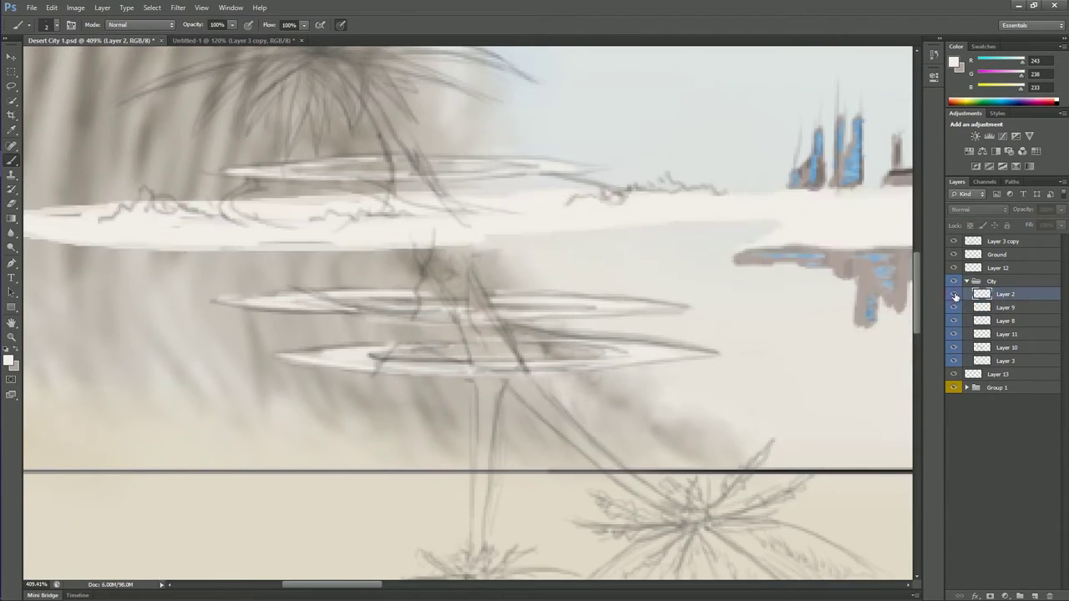
pyautogui.hotkey('ctrl', 'shift', 'alt', 'n')
pyautogui.keyDown('alt'); pyautogui.click(589, 234); pyautogui.keyUp('alt')
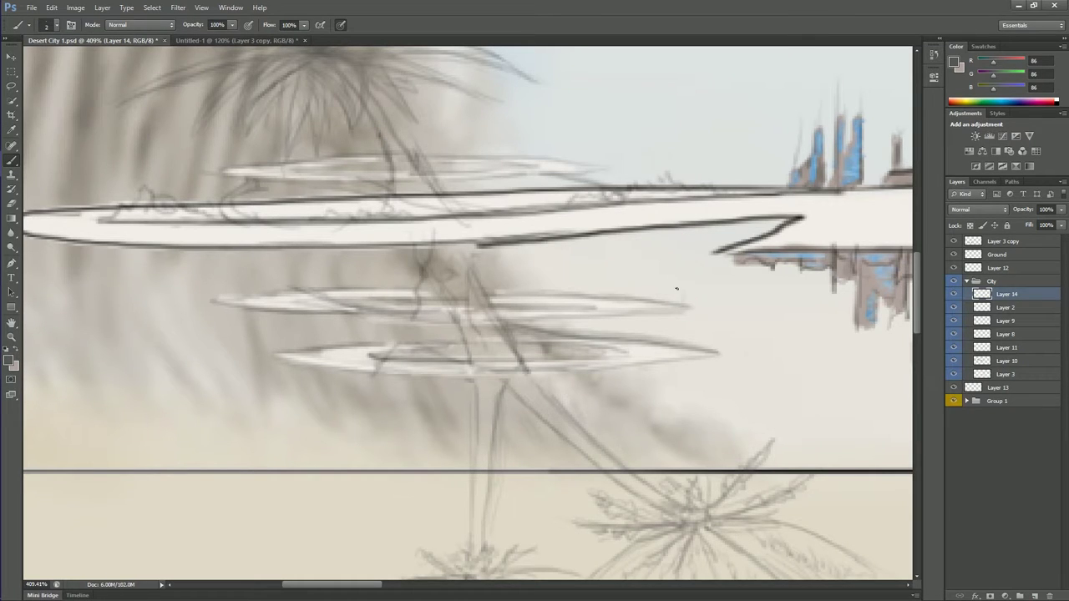
# Sketch buildings along and hanging under the middle and lower platforms.
pyautogui.moveTo(686, 276)
pyautogui.mouseDown()
pyautogui.moveTo(686, 305)
pyautogui.moveTo(503, 292)
pyautogui.mouseUp()
pyautogui.moveTo(219, 299)
pyautogui.mouseDown()
pyautogui.moveTo(349, 284)
pyautogui.moveTo(275, 351)
pyautogui.moveTo(374, 367)
pyautogui.moveTo(287, 362)
pyautogui.moveTo(377, 386)
pyautogui.mouseUp()
pyautogui.moveTo(476, 372); pyautogui.dragTo(547, 450)
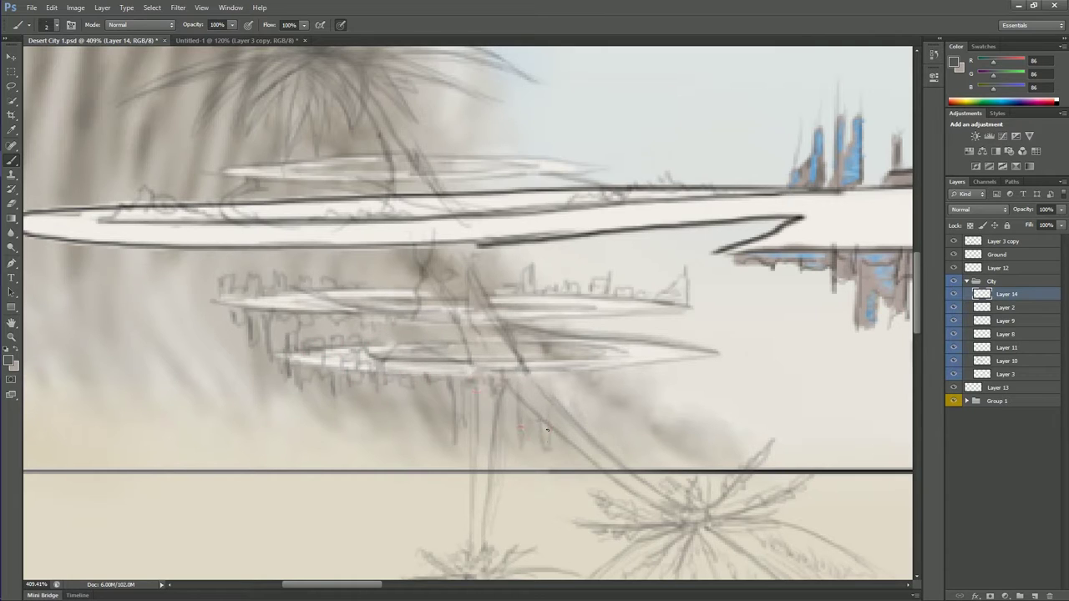
pyautogui.moveTo(518, 374); pyautogui.dragTo(592, 405)
pyautogui.moveTo(622, 364); pyautogui.dragTo(672, 421)
pyautogui.moveTo(689, 355); pyautogui.dragTo(702, 402)
pyautogui.moveTo(674, 315)
pyautogui.mouseDown()
pyautogui.moveTo(635, 361)
pyautogui.moveTo(714, 354)
pyautogui.mouseUp()
pyautogui.moveTo(626, 342); pyautogui.dragTo(543, 367)
pyautogui.moveTo(551, 311)
pyautogui.mouseDown()
pyautogui.moveTo(595, 307)
pyautogui.moveTo(496, 315)
pyautogui.mouseUp()
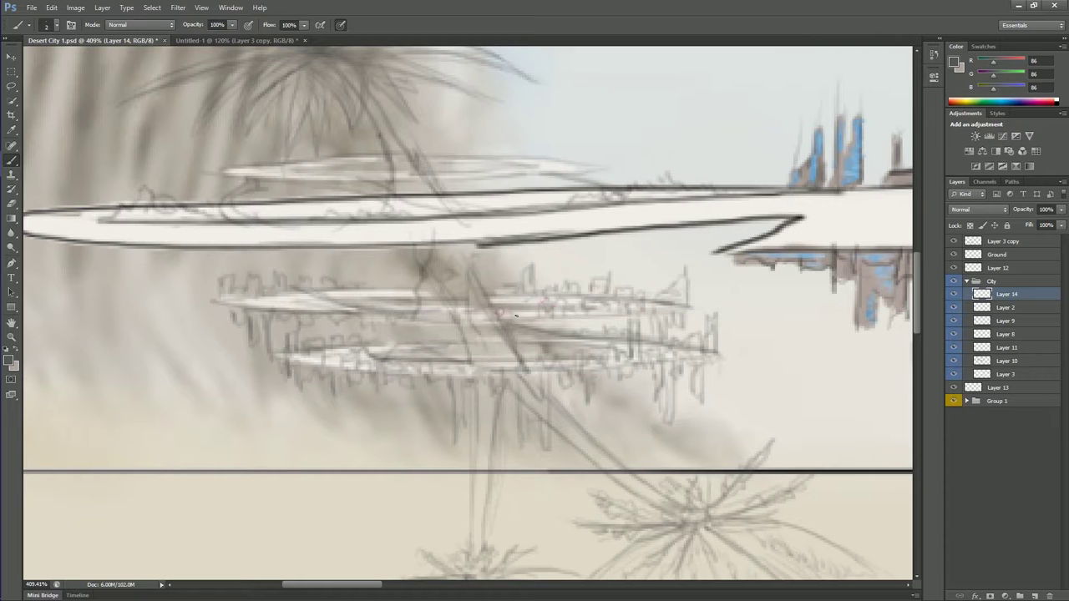
pyautogui.moveTo(225, 299); pyautogui.dragTo(301, 305)
# Sketch crescent towers and a small skyline on the upper platform.
pyautogui.moveTo(583, 163); pyautogui.dragTo(566, 88)
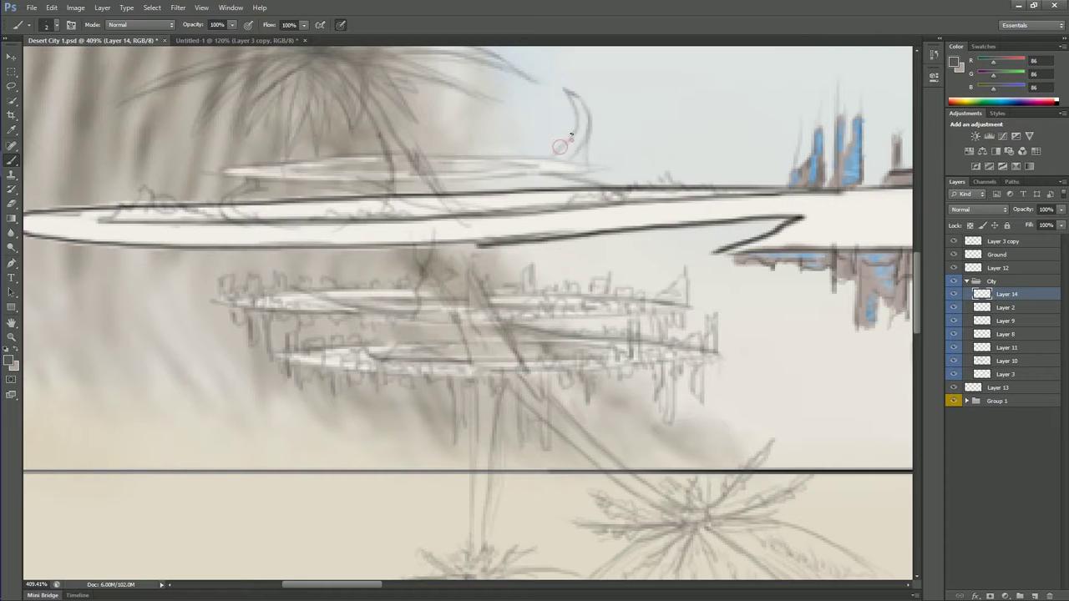
pyautogui.moveTo(539, 163); pyautogui.dragTo(560, 129)
pyautogui.moveTo(204, 171); pyautogui.dragTo(218, 125)
pyautogui.moveTo(238, 163); pyautogui.dragTo(269, 147)
pyautogui.moveTo(417, 138)
pyautogui.mouseDown()
pyautogui.moveTo(392, 175)
pyautogui.moveTo(335, 177)
pyautogui.mouseUp()
pyautogui.moveTo(451, 199); pyautogui.dragTo(561, 173)
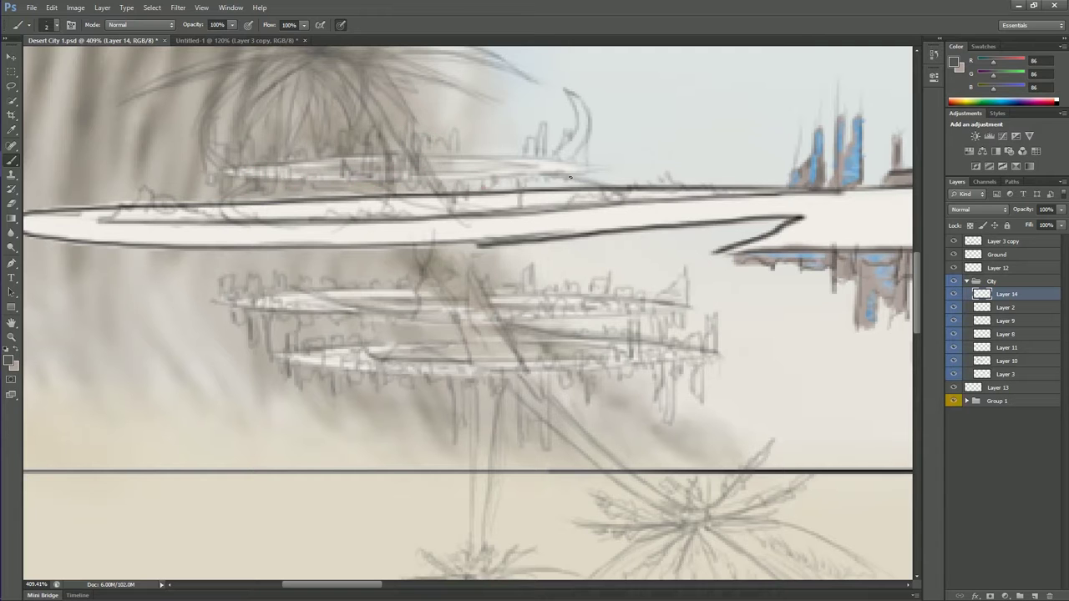
pyautogui.moveTo(485, 128); pyautogui.dragTo(526, 171)
pyautogui.press('h')
pyautogui.moveTo(88, 310); pyautogui.dragTo(97, 315)
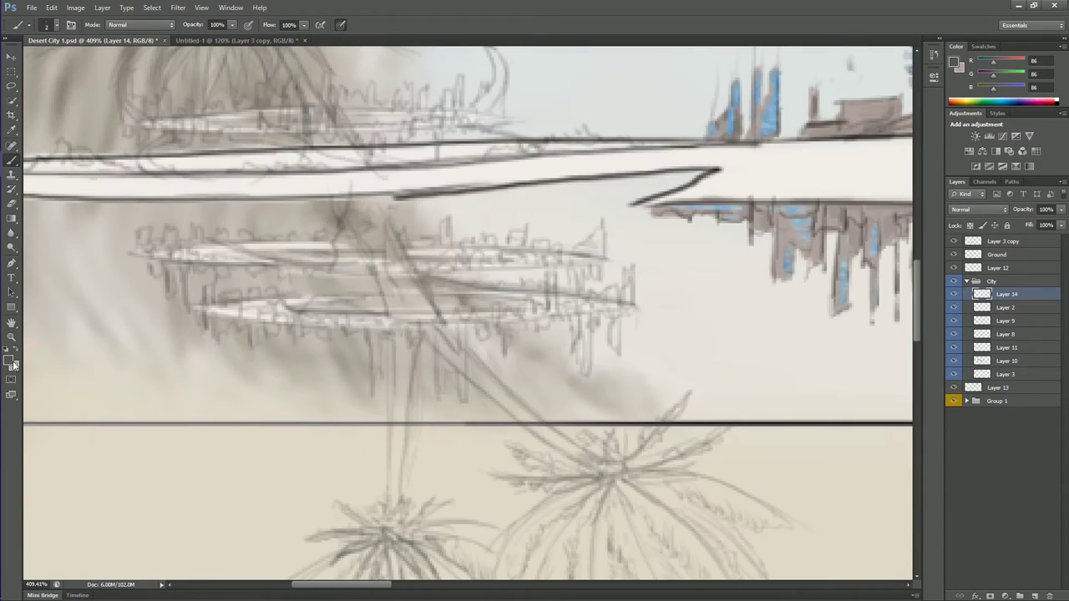
# On new Layer 15, block in taupe buildings on both platform cities.
pyautogui.hotkey('ctrl', 'shift', 'alt', 'n')
pyautogui.moveTo(605, 247); pyautogui.dragTo(573, 255)
pyautogui.moveTo(593, 266)
pyautogui.mouseDown()
pyautogui.moveTo(568, 289)
pyautogui.moveTo(584, 377)
pyautogui.mouseUp()
pyautogui.moveTo(635, 275)
pyautogui.mouseDown()
pyautogui.moveTo(613, 350)
pyautogui.moveTo(585, 309)
pyautogui.mouseUp()
pyautogui.moveTo(144, 232); pyautogui.dragTo(152, 274)
pyautogui.moveTo(413, 221)
pyautogui.mouseDown()
pyautogui.moveTo(559, 266)
pyautogui.moveTo(247, 279)
pyautogui.moveTo(279, 294)
pyautogui.mouseUp()
pyautogui.moveTo(551, 275)
pyautogui.mouseDown()
pyautogui.moveTo(535, 327)
pyautogui.moveTo(634, 325)
pyautogui.mouseUp()
pyautogui.moveTo(455, 311)
pyautogui.mouseDown()
pyautogui.moveTo(504, 333)
pyautogui.moveTo(455, 372)
pyautogui.moveTo(413, 326)
pyautogui.moveTo(359, 371)
pyautogui.mouseUp()
pyautogui.moveTo(313, 330)
pyautogui.mouseDown()
pyautogui.moveTo(248, 314)
pyautogui.moveTo(374, 327)
pyautogui.mouseUp()
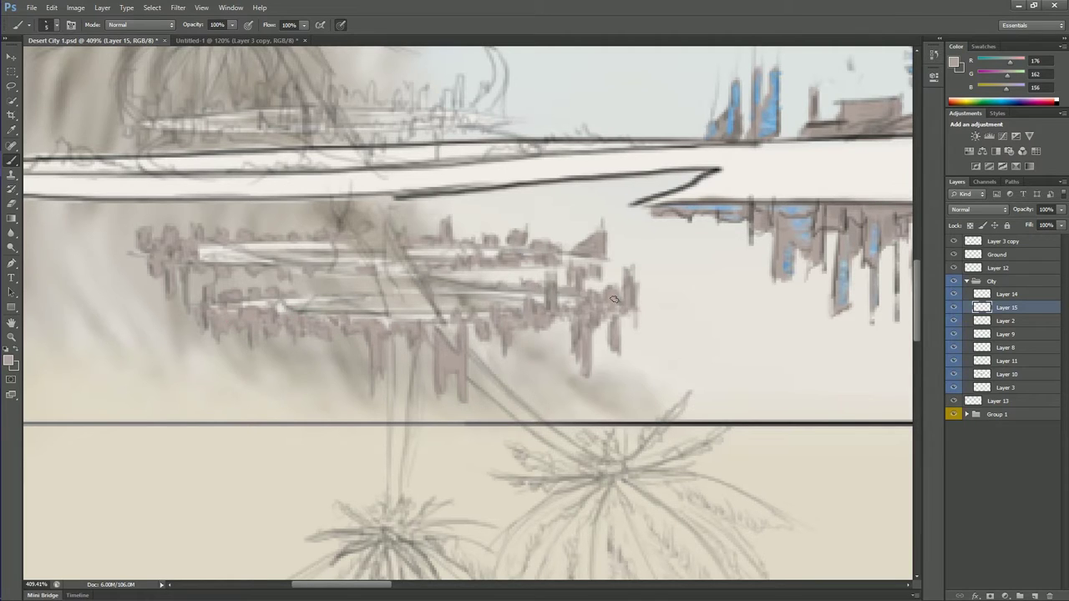
# Paint the curved upper tower, neighbouring small buildings, and darker lower-left blocks.
pyautogui.scroll(5, 614, 299)
pyautogui.moveTo(489, 297); pyautogui.dragTo(501, 275)
pyautogui.moveTo(482, 229); pyautogui.dragTo(501, 300)
pyautogui.moveTo(458, 263); pyautogui.dragTo(455, 299)
pyautogui.moveTo(438, 267)
pyautogui.mouseDown()
pyautogui.moveTo(422, 292)
pyautogui.moveTo(287, 274)
pyautogui.mouseUp()
pyautogui.moveTo(189, 312); pyautogui.dragTo(126, 264)
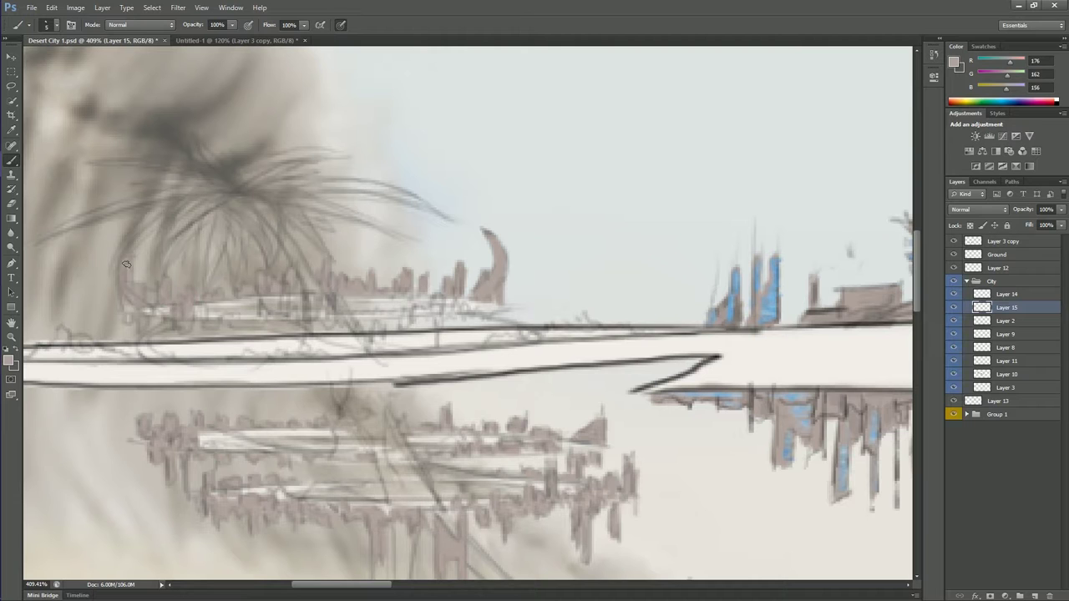
pyautogui.moveTo(194, 314); pyautogui.dragTo(265, 317)
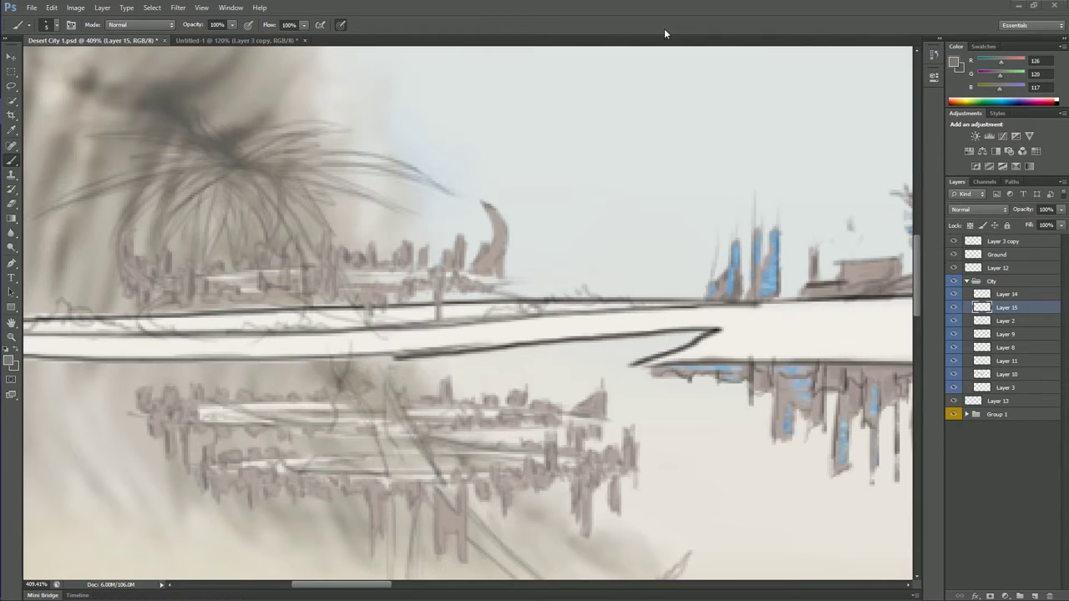
pyautogui.moveTo(456, 541)
pyautogui.mouseDown()
pyautogui.moveTo(446, 510)
pyautogui.moveTo(220, 484)
pyautogui.mouseUp()
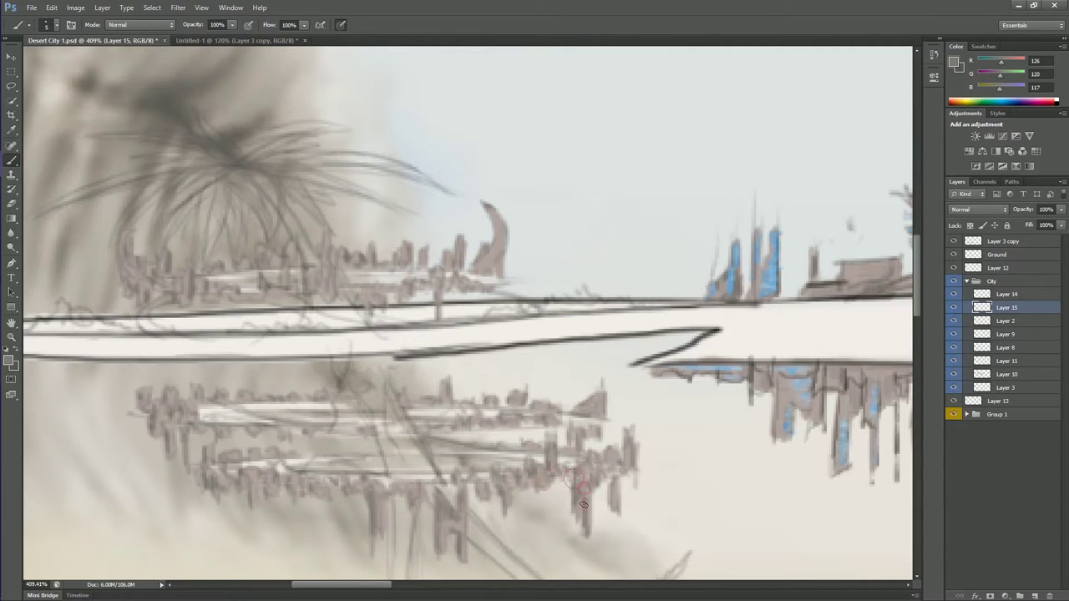
# Sample the blue from the existing towers and add Layer 16 in the City group.
pyautogui.scroll(-5, 497, 232)
pyautogui.scroll(4, 668, 230)
pyautogui.press('x')
pyautogui.keyDown('alt'); pyautogui.click(782, 204); pyautogui.keyUp('alt')
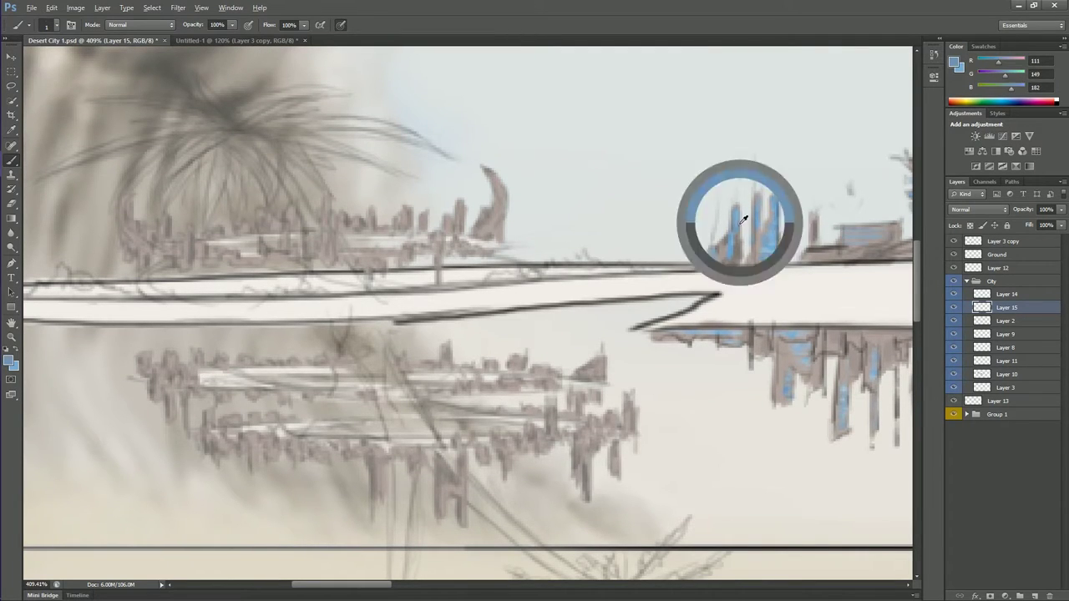
pyautogui.press('x')
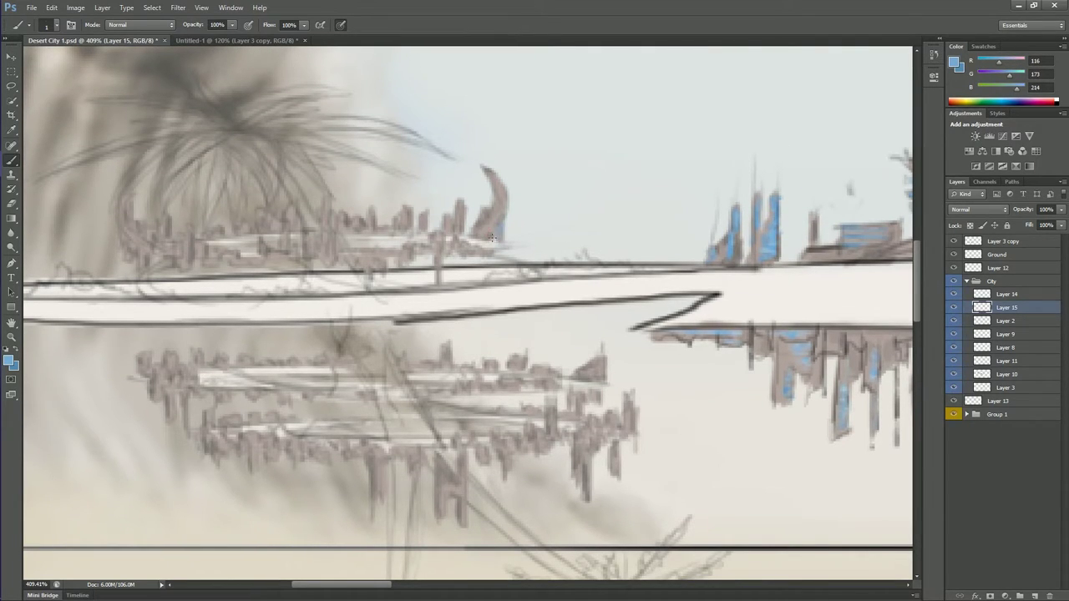
pyautogui.press('x')
pyautogui.press('x')
pyautogui.scroll(-5, 636, 395)
pyautogui.scroll(5, 152, 370)
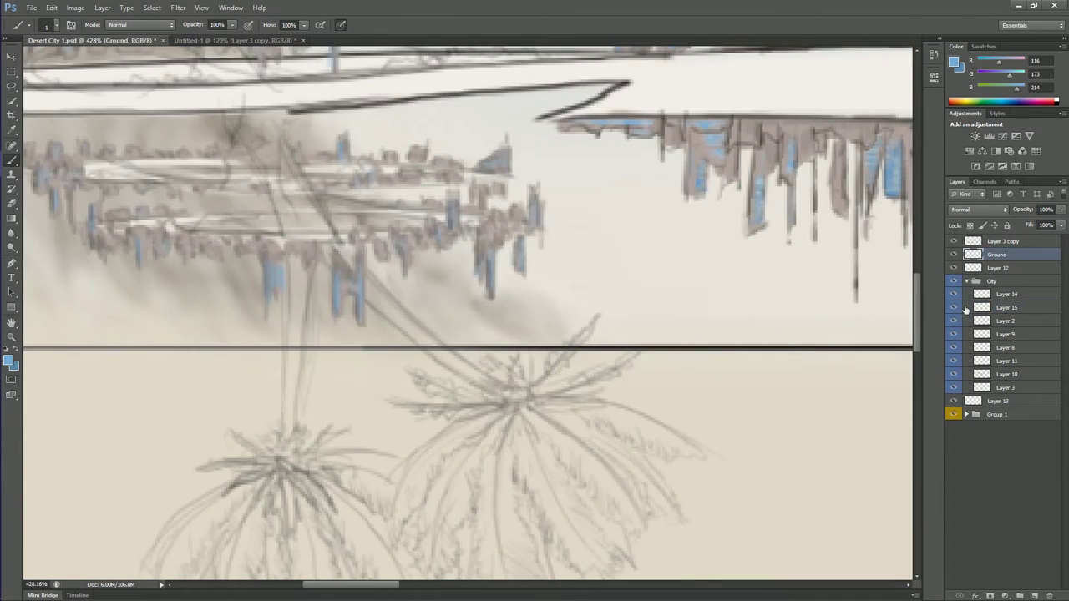
pyautogui.click(958, 309)
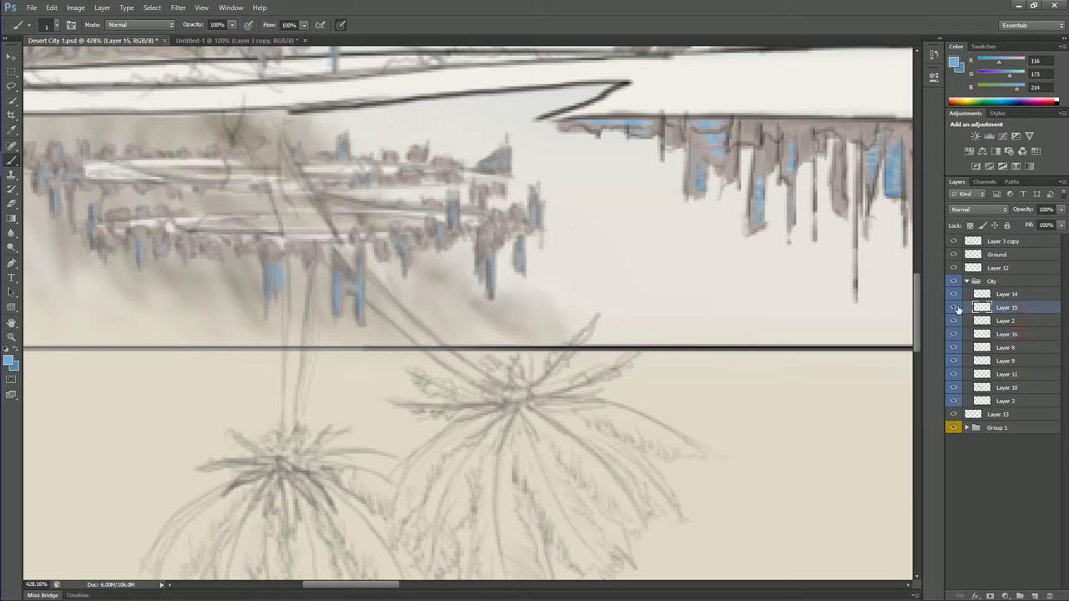
# Add a new layer lower in the stack and pick a slightly saturated tan for the trunks.
pyautogui.click(1006, 334)
pyautogui.click(954, 62)
pyautogui.click(415, 219)
pyautogui.click(632, 148)
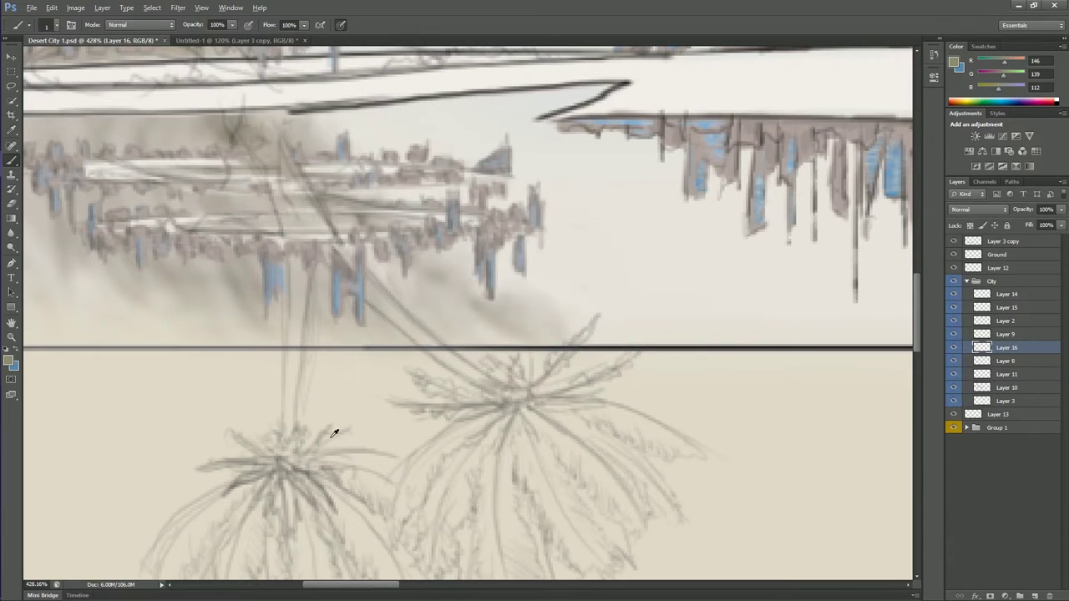
pyautogui.press('i')
pyautogui.click(10, 360)
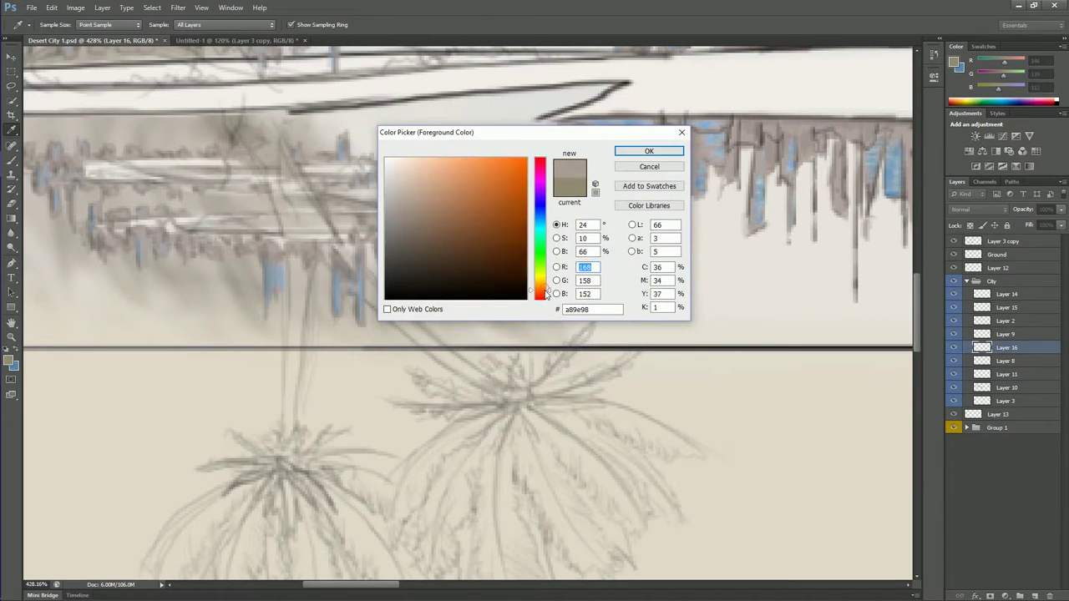
pyautogui.click(418, 207)
pyautogui.click(649, 150)
pyautogui.press('b')
# Paint vertical and diagonal tan palm trunks from the platforms down to the palms.
pyautogui.moveTo(293, 351); pyautogui.dragTo(294, 443)
pyautogui.moveTo(297, 254); pyautogui.dragTo(294, 451)
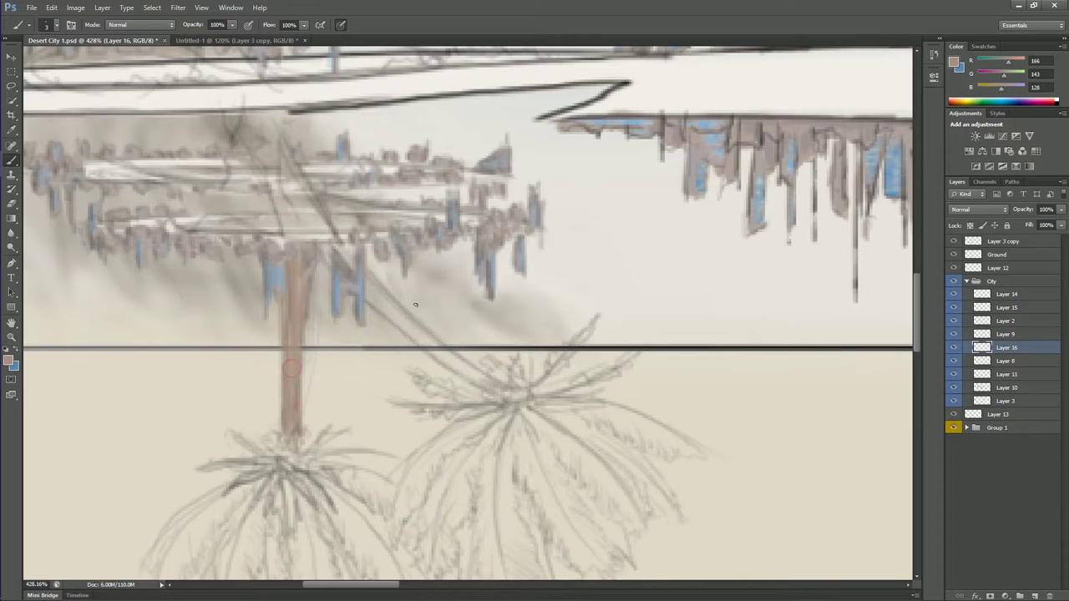
pyautogui.moveTo(364, 280); pyautogui.dragTo(501, 392)
pyautogui.moveTo(350, 266)
pyautogui.mouseDown()
pyautogui.moveTo(316, 202)
pyautogui.moveTo(275, 171)
pyautogui.moveTo(266, 124)
pyautogui.mouseUp()
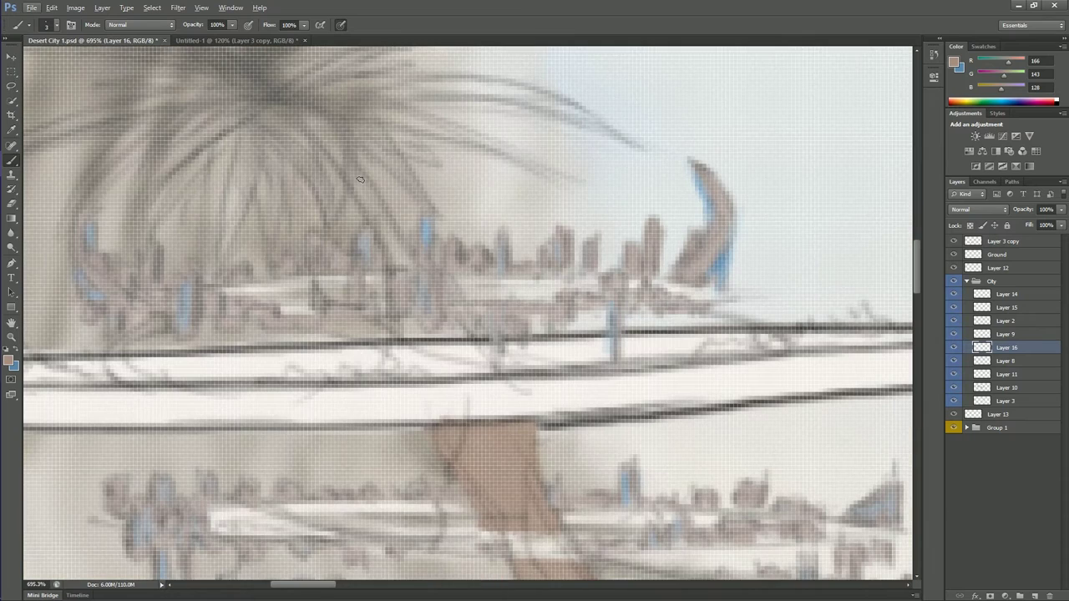
pyautogui.moveTo(417, 267); pyautogui.dragTo(357, 169)
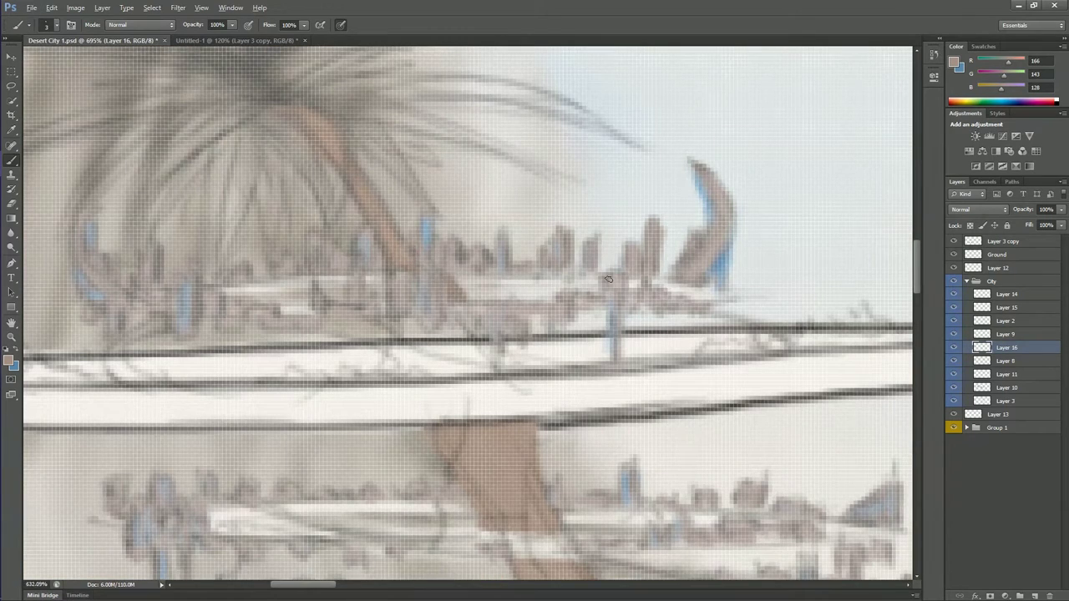
pyautogui.scroll(-3, 412, 249)
pyautogui.scroll(2, 370, 162)
# Lighten parts of the lower city platform and the trunks with the Dodge tool.
pyautogui.press('o')
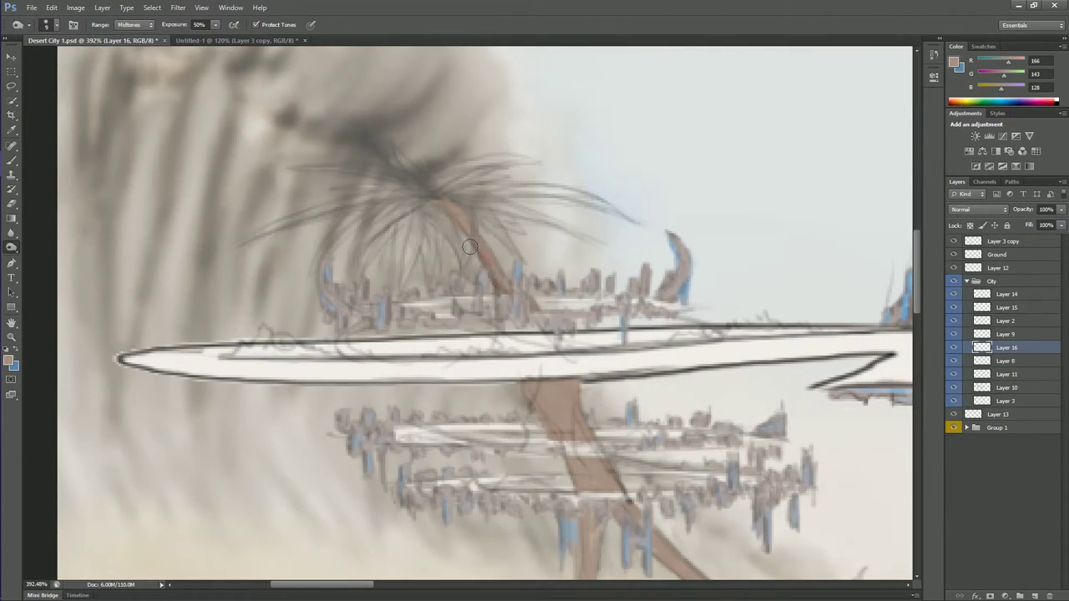
pyautogui.click(1007, 307)
pyautogui.moveTo(343, 422); pyautogui.dragTo(393, 439)
pyautogui.moveTo(390, 482); pyautogui.dragTo(458, 474)
pyautogui.moveTo(317, 290); pyautogui.dragTo(417, 307)
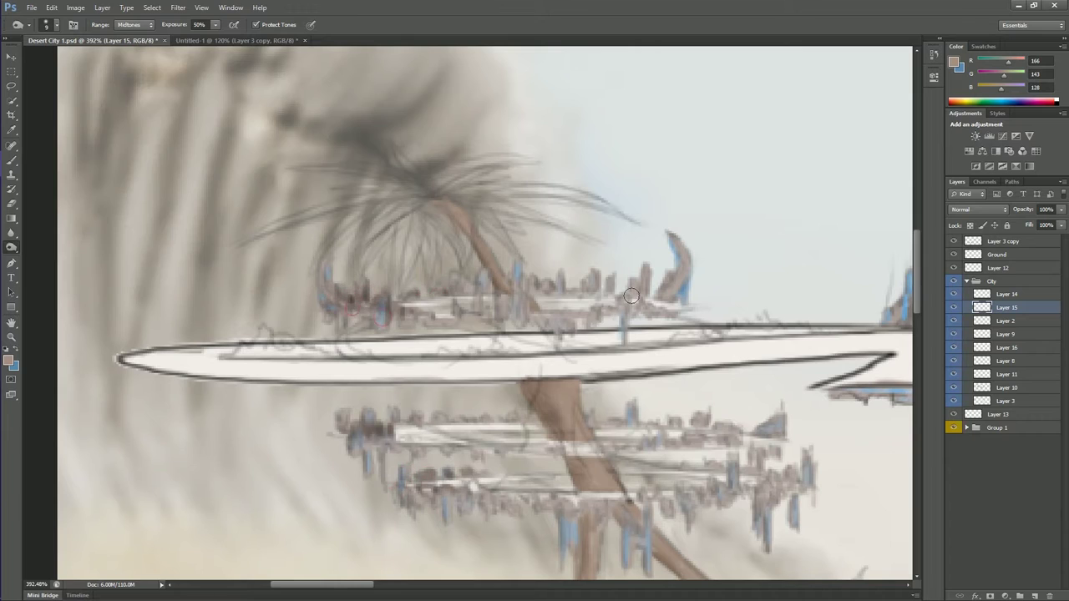
pyautogui.scroll(-5, 418, 307)
pyautogui.click(1007, 348)
pyautogui.moveTo(538, 146)
pyautogui.mouseDown()
pyautogui.moveTo(570, 434)
pyautogui.moveTo(772, 393)
pyautogui.mouseUp()
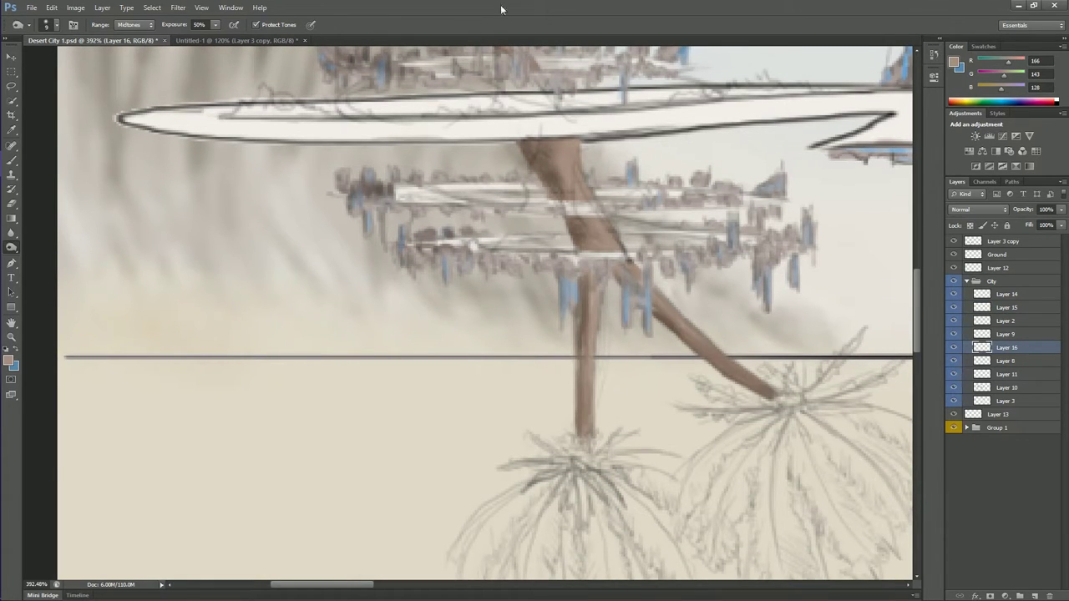
pyautogui.scroll(4, 600, 193)
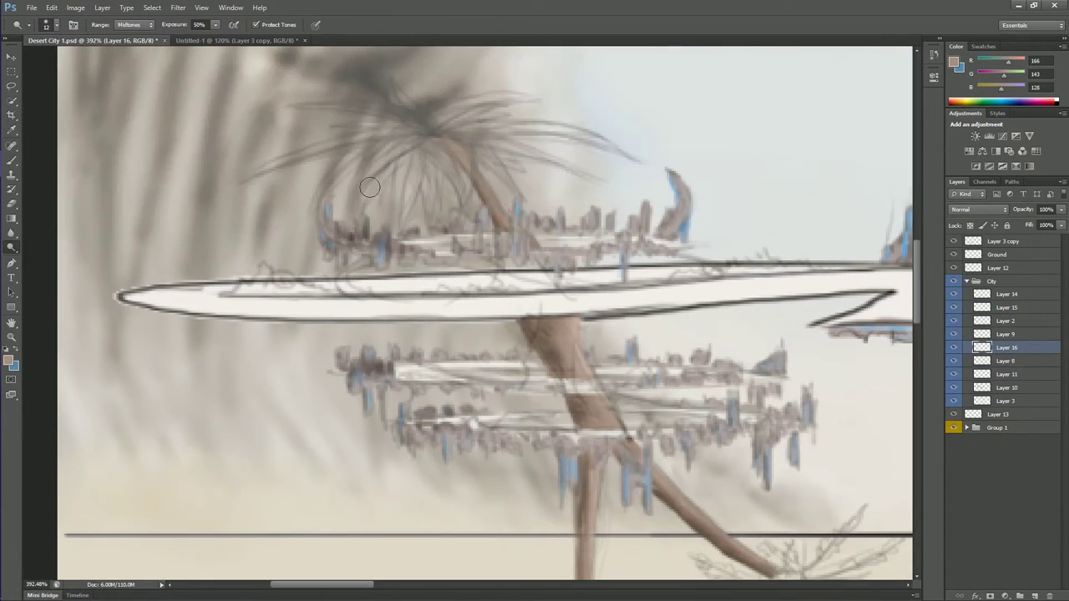
# Pick a green and paint a first palm frond on a new layer.
pyautogui.press('i')
pyautogui.click(10, 361)
pyautogui.click(632, 148)
pyautogui.hotkey('ctrl', 'shift', 'alt', 'n')
pyautogui.press('b')
pyautogui.moveTo(451, 149)
pyautogui.mouseDown()
pyautogui.moveTo(462, 186)
pyautogui.moveTo(470, 151)
pyautogui.mouseUp()
pyautogui.click(10, 361)
# Paint yellow-green palm leaves around and hanging down from the upper crown.
pyautogui.click(632, 150)
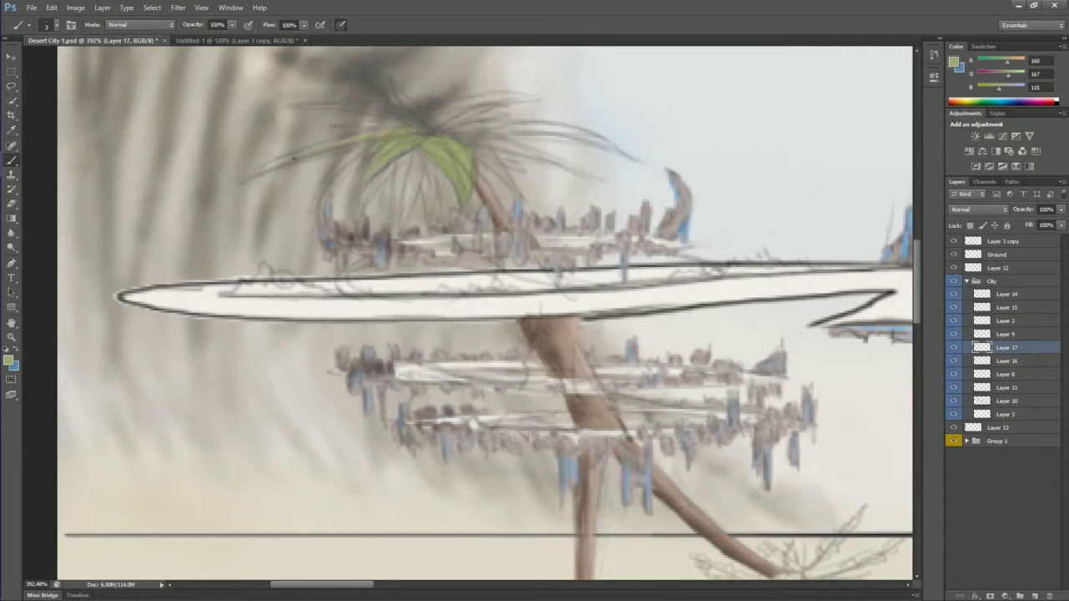
pyautogui.moveTo(394, 87); pyautogui.dragTo(308, 104)
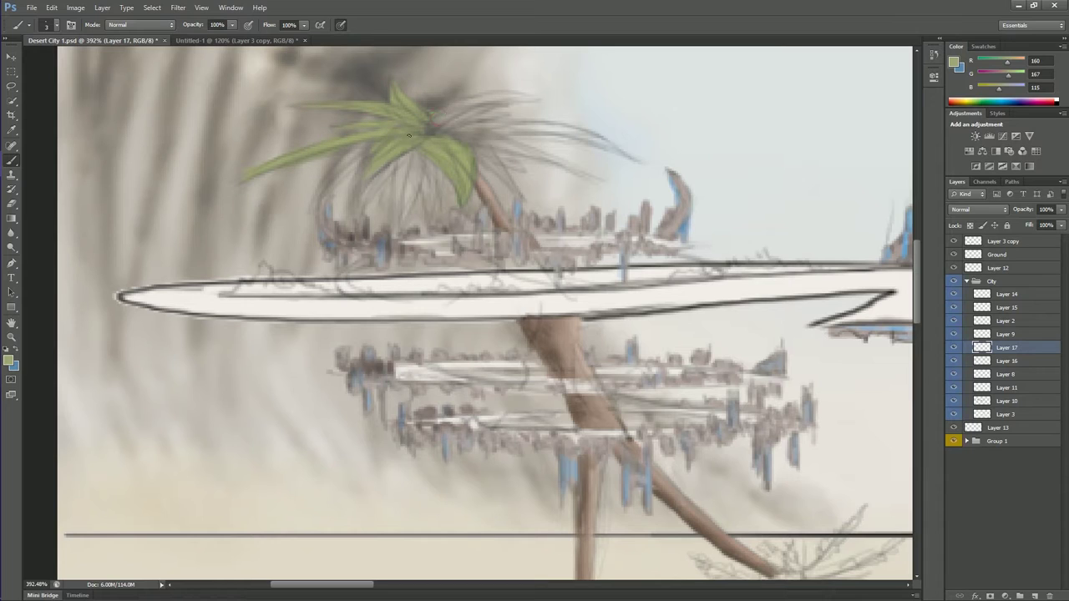
pyautogui.moveTo(431, 117)
pyautogui.mouseDown()
pyautogui.moveTo(568, 135)
pyautogui.moveTo(633, 158)
pyautogui.mouseUp()
pyautogui.moveTo(468, 137); pyautogui.dragTo(604, 179)
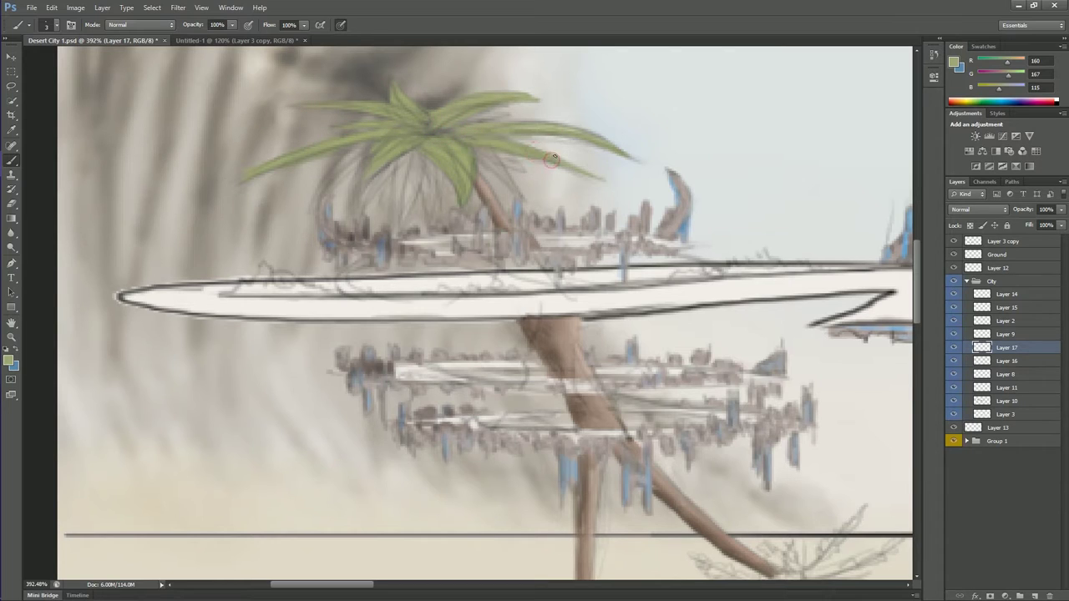
pyautogui.moveTo(413, 138); pyautogui.dragTo(397, 227)
pyautogui.moveTo(427, 197); pyautogui.dragTo(433, 171)
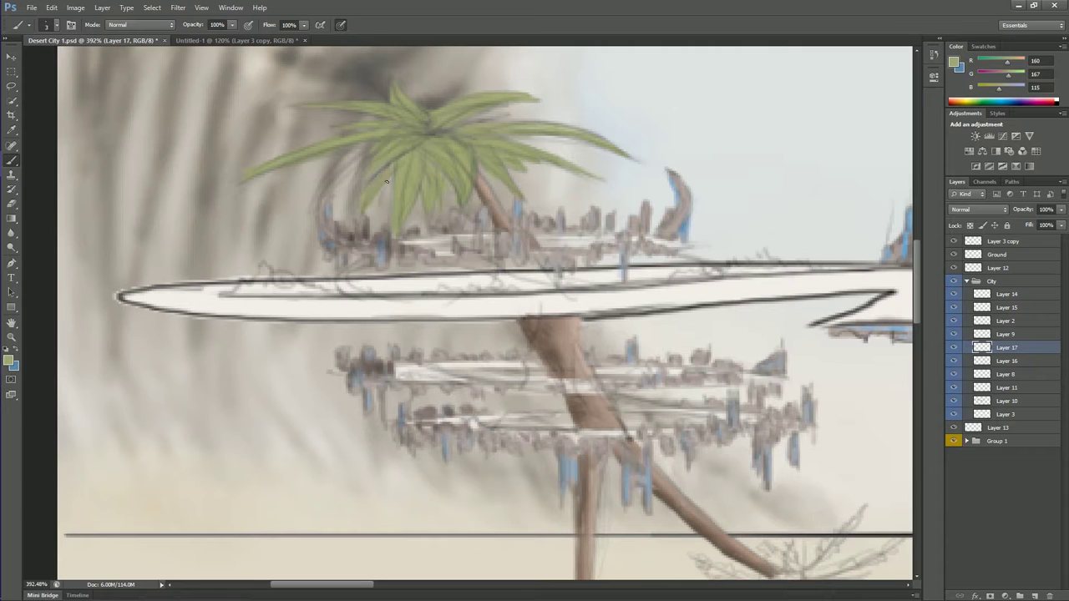
# Shade and re-tone the palm crown fronds, lightening the lower-left ones.
pyautogui.press('o')
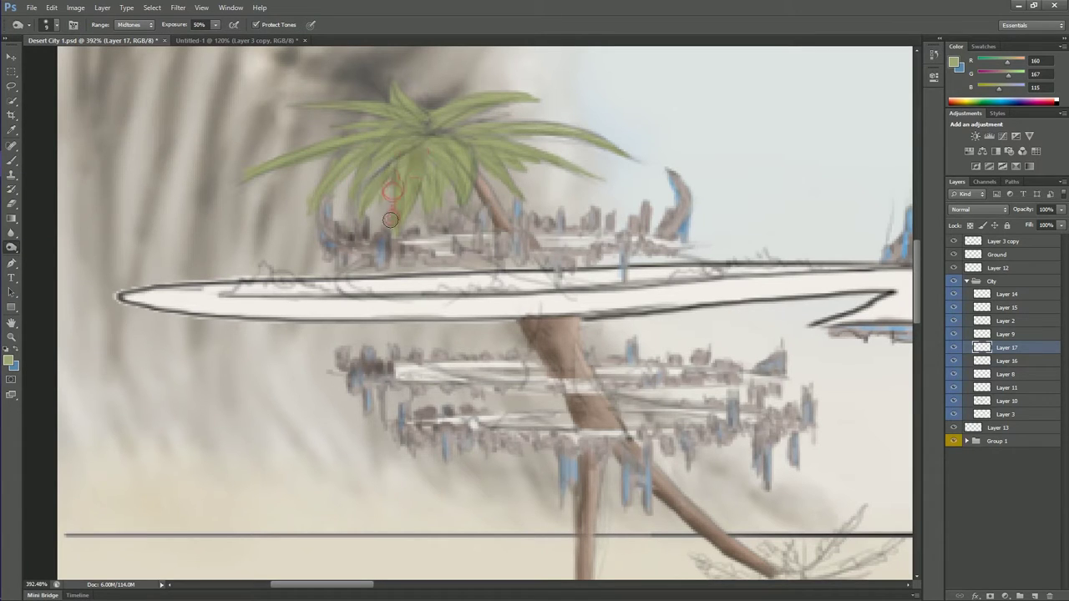
pyautogui.moveTo(424, 174)
pyautogui.mouseDown()
pyautogui.moveTo(367, 138)
pyautogui.moveTo(246, 177)
pyautogui.mouseUp()
pyautogui.moveTo(417, 121); pyautogui.dragTo(334, 108)
pyautogui.moveTo(459, 117)
pyautogui.mouseDown()
pyautogui.moveTo(516, 133)
pyautogui.moveTo(447, 113)
pyautogui.mouseUp()
pyautogui.moveTo(439, 208); pyautogui.dragTo(363, 162)
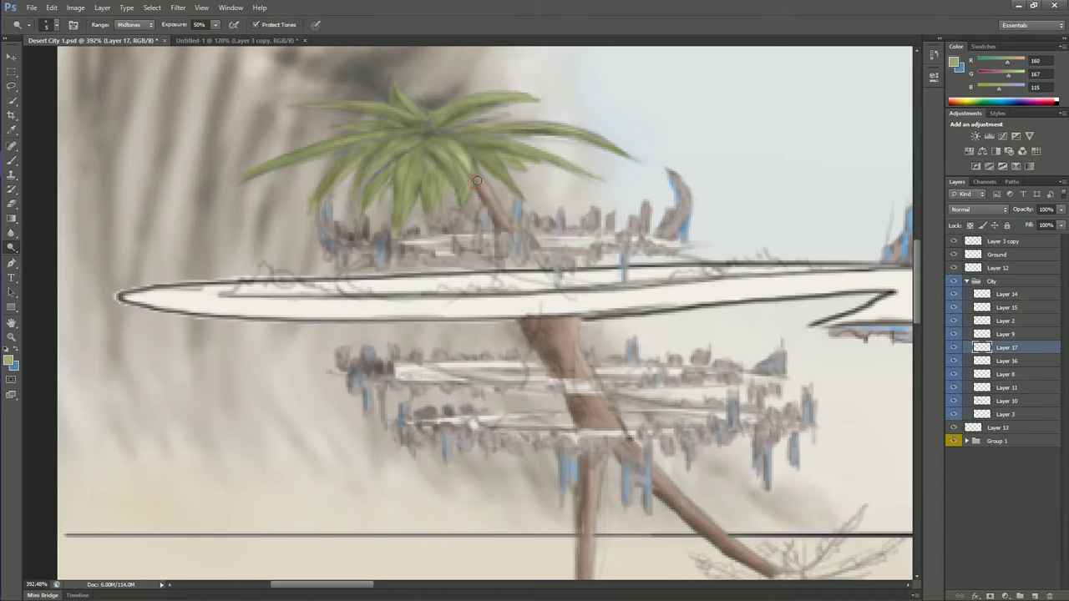
pyautogui.moveTo(526, 100); pyautogui.dragTo(354, 104)
pyautogui.moveTo(330, 142); pyautogui.dragTo(426, 167)
pyautogui.moveTo(413, 205); pyautogui.dragTo(555, 126)
pyautogui.moveTo(469, 190); pyautogui.dragTo(436, 238)
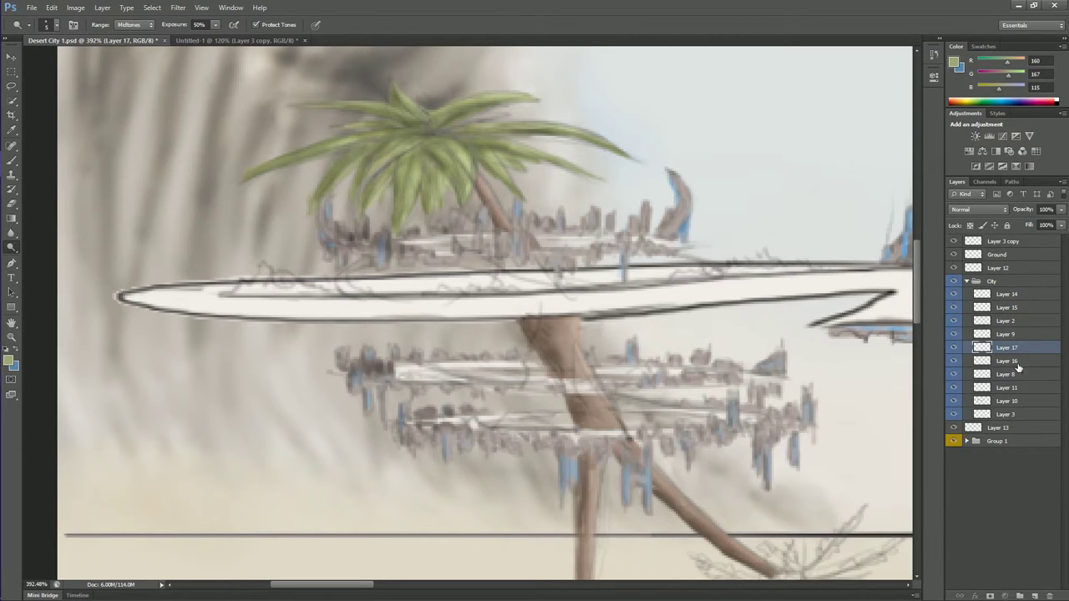
# Return to the trunk layer and choose a tan colour for brushing.
pyautogui.click(1006, 361)
pyautogui.click(954, 62)
pyautogui.click(432, 198)
pyautogui.press('Return')
pyautogui.press('b')
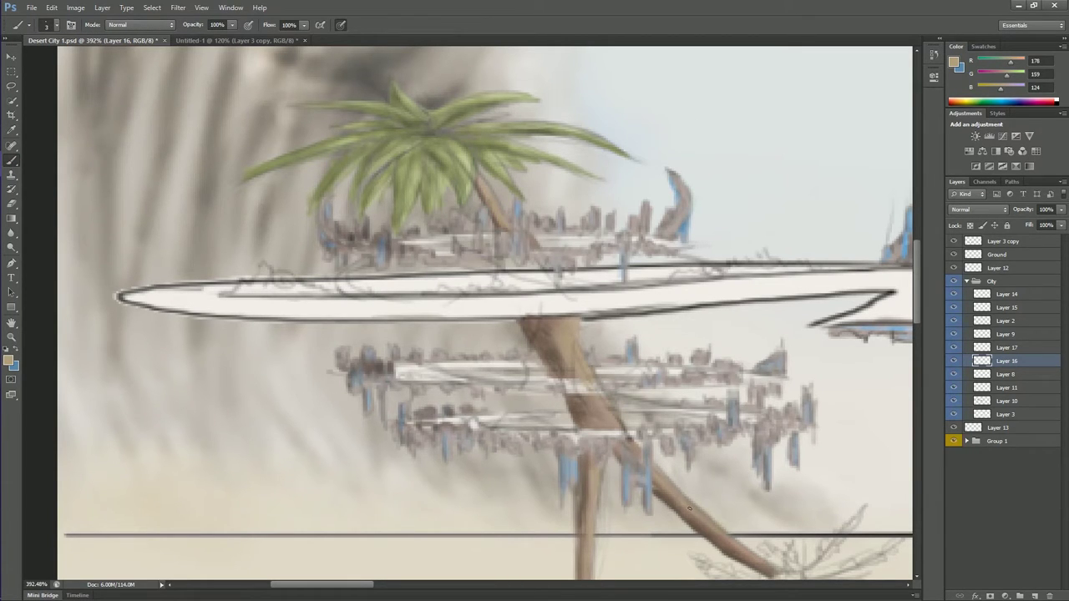
pyautogui.scroll(-1, 714, 524)
pyautogui.scroll(-5, 375, 326)
pyautogui.scroll(2, 480, 325)
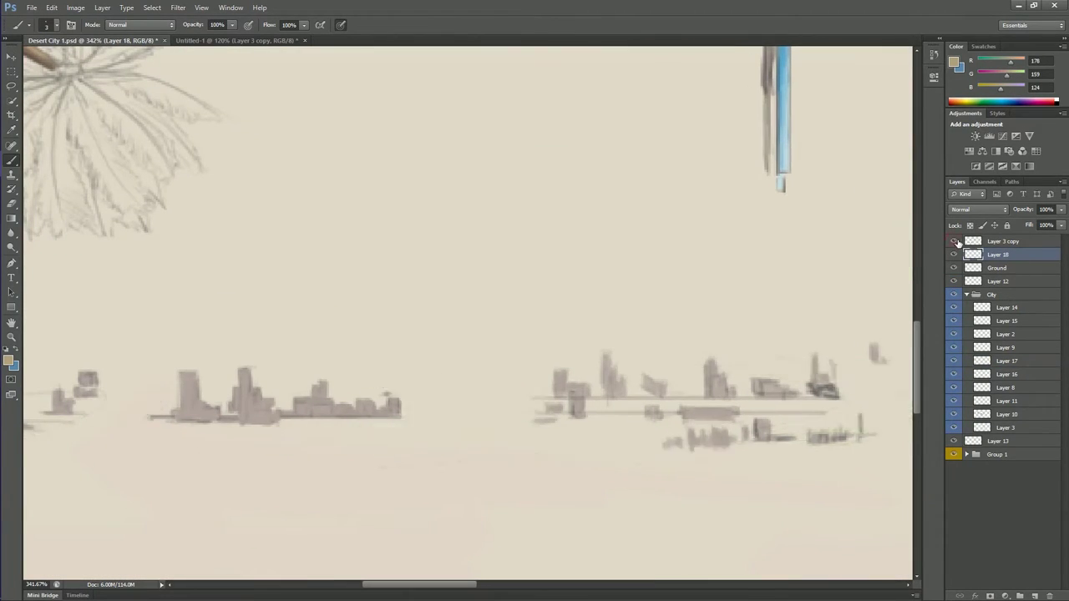
# Rename the new top layer and darken the skyline buildings with grey strokes.
pyautogui.hotkey('ctrl', ']')
pyautogui.doubleClick(1002, 241)
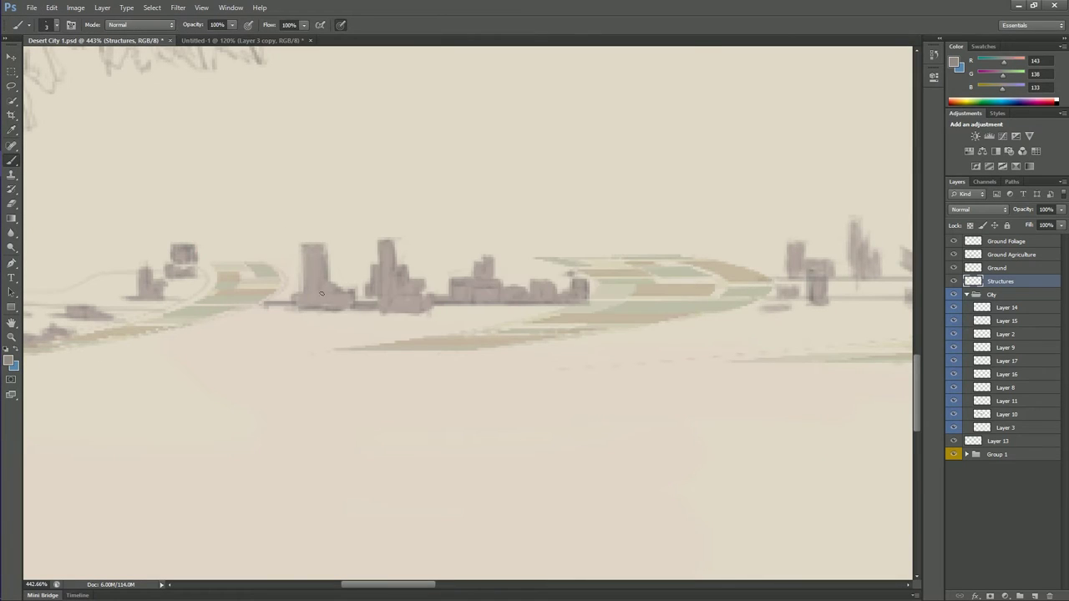
pyautogui.moveTo(383, 291); pyautogui.dragTo(484, 298)
pyautogui.moveTo(560, 294); pyautogui.dragTo(588, 286)
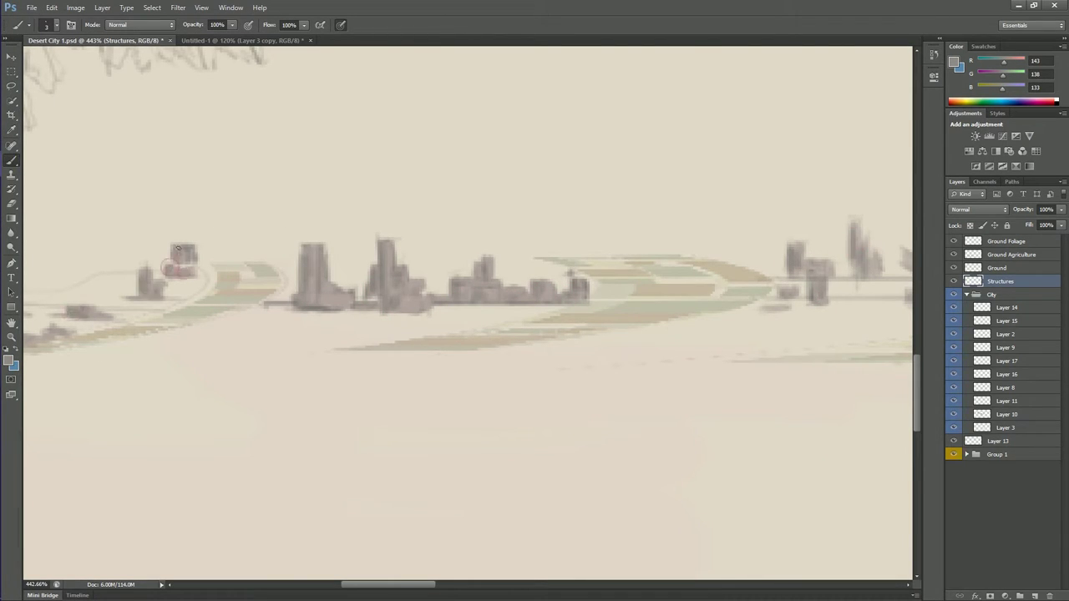
pyautogui.moveTo(617, 321); pyautogui.dragTo(524, 354)
pyautogui.moveTo(505, 390); pyautogui.dragTo(698, 377)
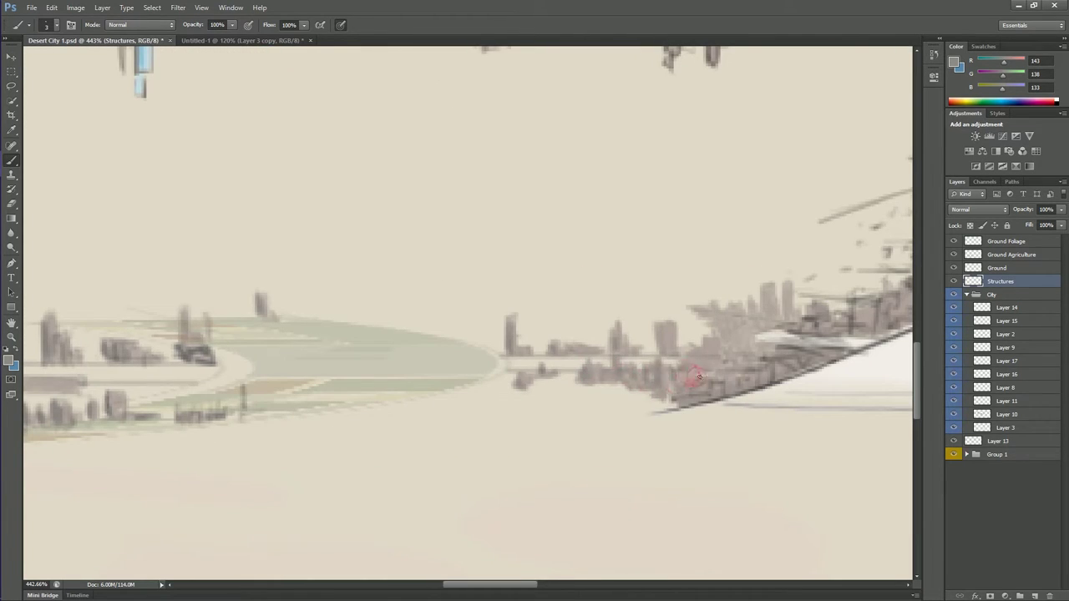
pyautogui.moveTo(665, 321); pyautogui.dragTo(628, 350)
pyautogui.moveTo(743, 331)
pyautogui.mouseDown()
pyautogui.moveTo(781, 293)
pyautogui.moveTo(761, 349)
pyautogui.mouseUp()
# Sample light, strong and muted blues from the painting, settling on a deeper blue.
pyautogui.moveTo(712, 387)
pyautogui.mouseDown()
pyautogui.moveTo(363, 382)
pyautogui.moveTo(644, 474)
pyautogui.mouseUp()
pyautogui.keyDown('alt'); pyautogui.click(365, 230); pyautogui.keyUp('alt')
pyautogui.moveTo(306, 322); pyautogui.dragTo(92, 358)
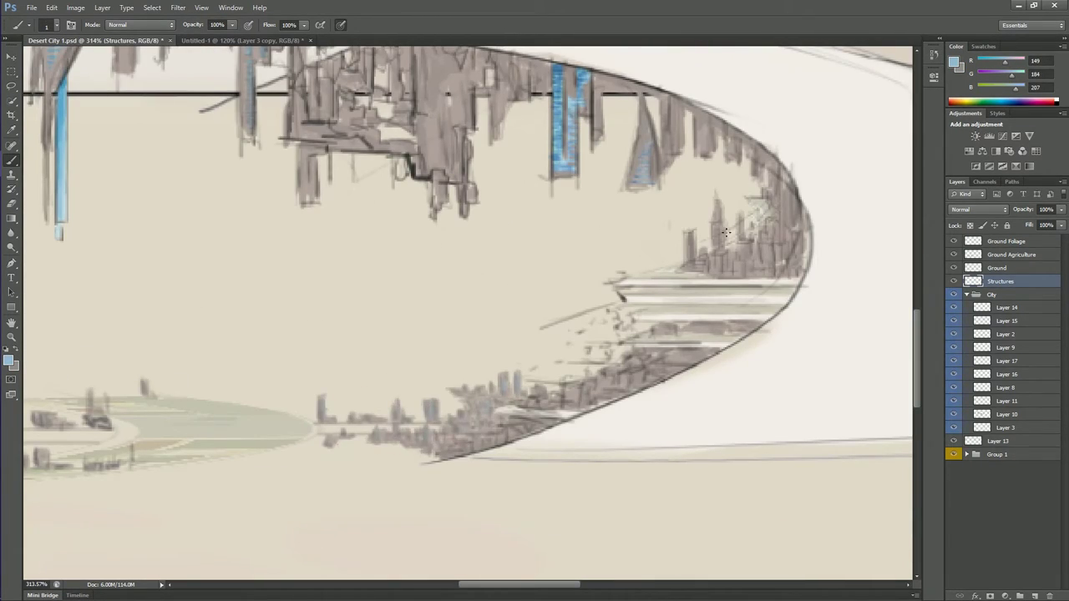
pyautogui.keyDown('alt'); pyautogui.click(60, 167); pyautogui.keyUp('alt')
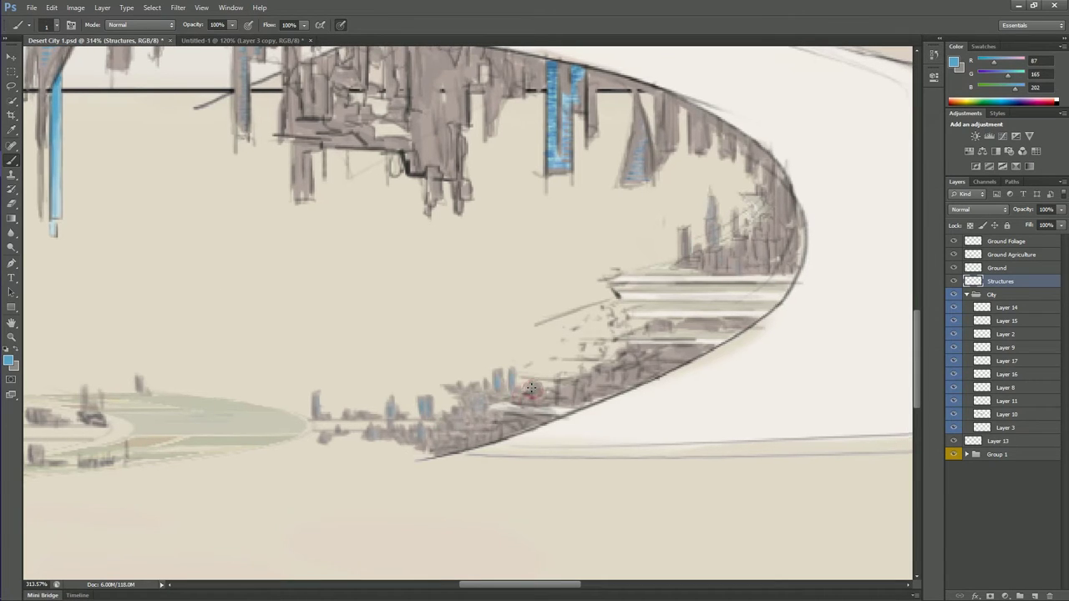
pyautogui.scroll(-10, 424, 440)
pyautogui.scroll(5, 506, 284)
pyautogui.scroll(2, 431, 343)
pyautogui.keyDown('alt'); pyautogui.click(432, 343); pyautogui.keyUp('alt')
pyautogui.click(9, 360)
pyautogui.press('Return')
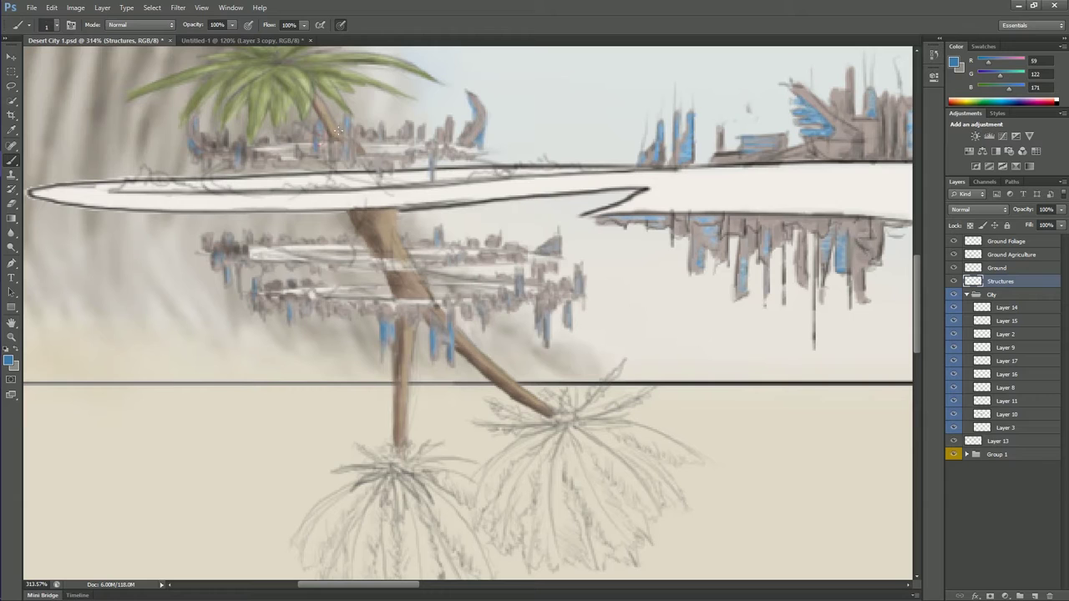
# Choose a lighter blue, then add a 'Foliage' layer above Layer 14 in the City group.
pyautogui.click(9, 360)
pyautogui.click(429, 179)
pyautogui.press('Return')
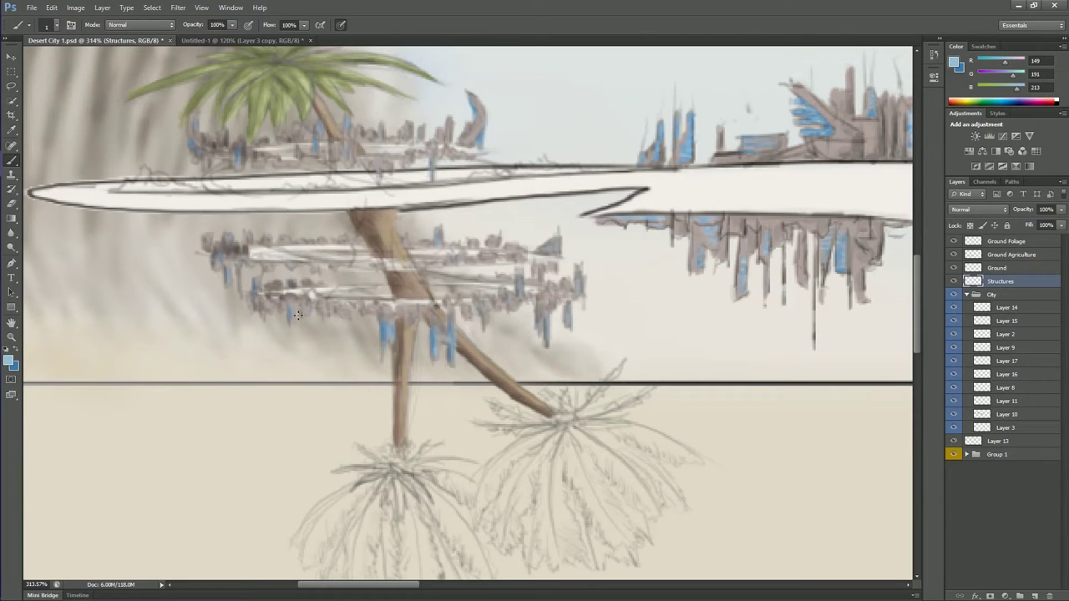
pyautogui.click(973, 241)
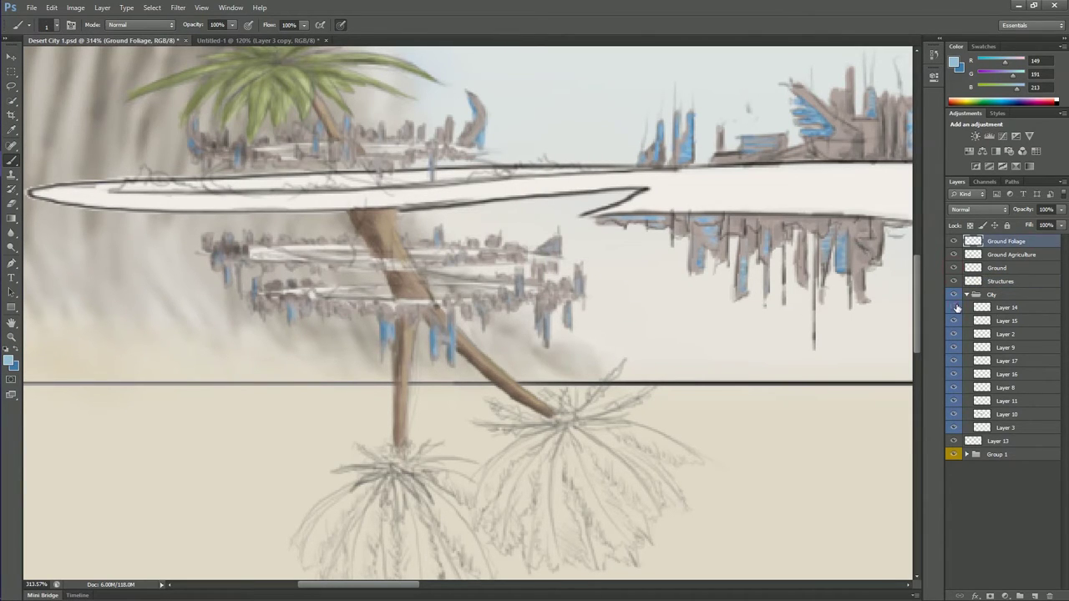
pyautogui.click(997, 308)
pyautogui.click(1034, 596)
pyautogui.write('Foliage')
pyautogui.press('Return')
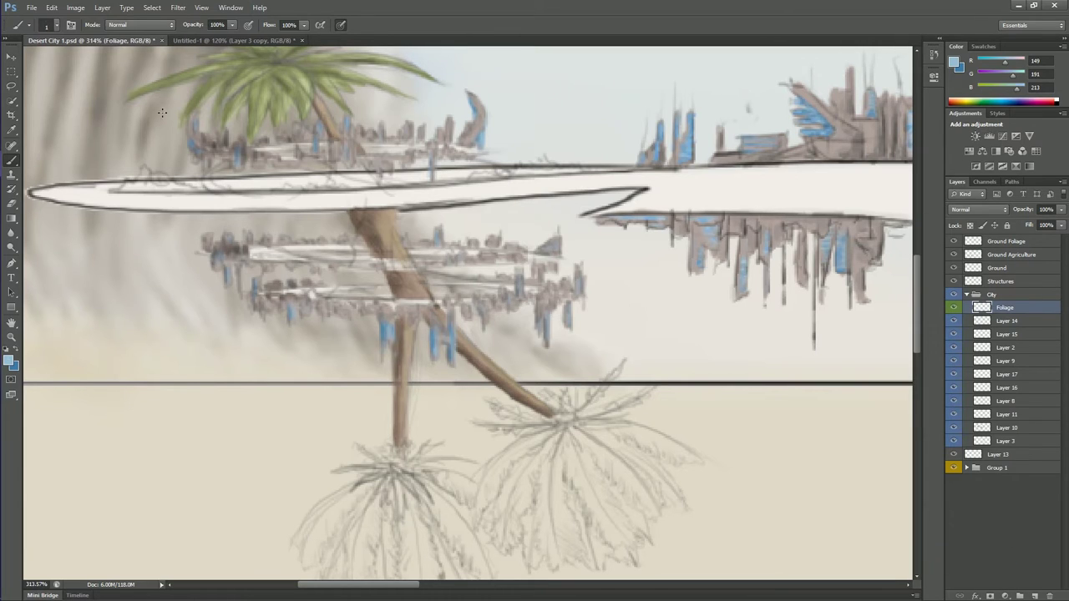
# Paint dark green foliage along the platform top and set the eraser to 58% strength.
pyautogui.click(10, 360)
pyautogui.click(475, 205)
pyautogui.click(632, 83)
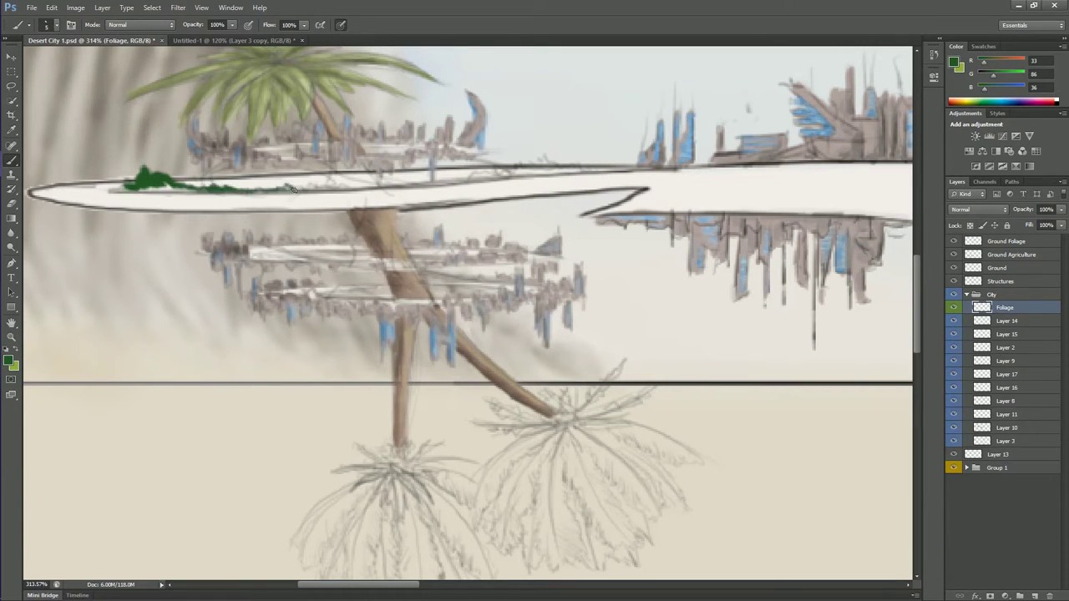
pyautogui.moveTo(492, 170)
pyautogui.mouseDown()
pyautogui.moveTo(589, 163)
pyautogui.moveTo(484, 179)
pyautogui.moveTo(606, 171)
pyautogui.mouseUp()
pyautogui.press('e')
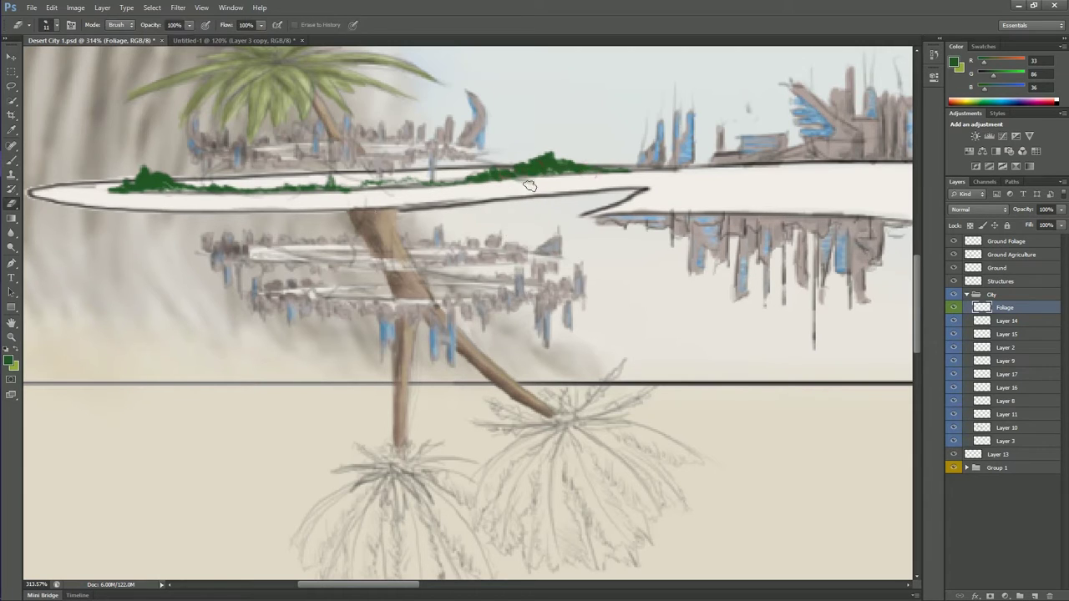
pyautogui.press('5')
pyautogui.press('8')
# Add light green highlights to the platform foliage and move Foliage and Layer 14 below Layer 2.
pyautogui.click(8, 361)
pyautogui.click(476, 203)
pyautogui.click(640, 148)
pyautogui.press('b')
pyautogui.click(1007, 323)
pyautogui.moveTo(165, 184); pyautogui.dragTo(341, 193)
pyautogui.keyDown('shift'); pyautogui.click(1008, 307); pyautogui.keyUp('shift')
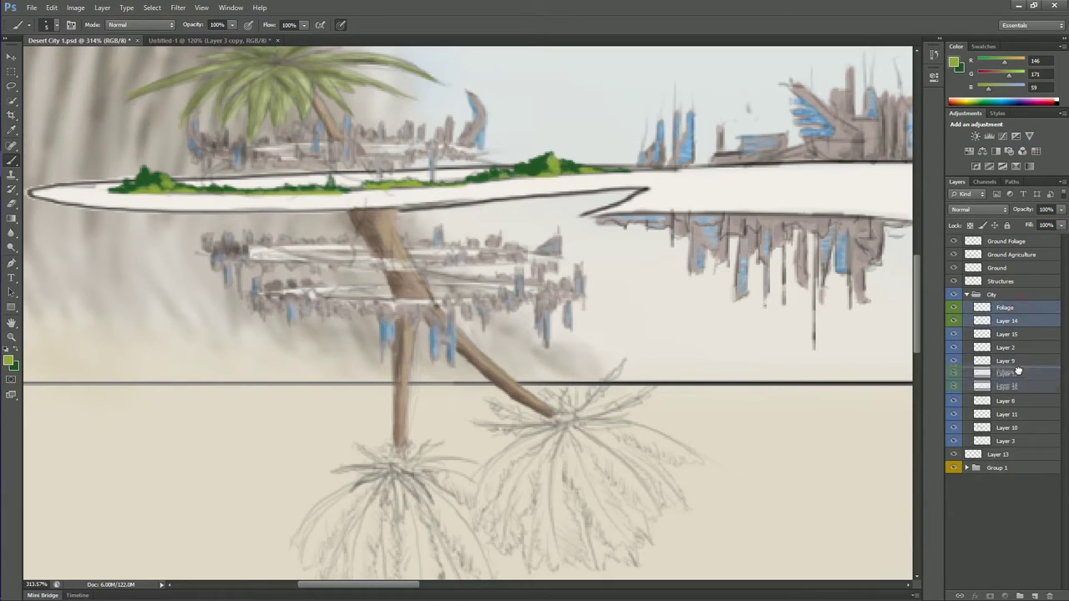
pyautogui.moveTo(1027, 309); pyautogui.dragTo(1032, 342)
# Dismiss the multiple-layer warning and make Foliage the only working layer.
pyautogui.press('e')
pyautogui.click(238, 198)
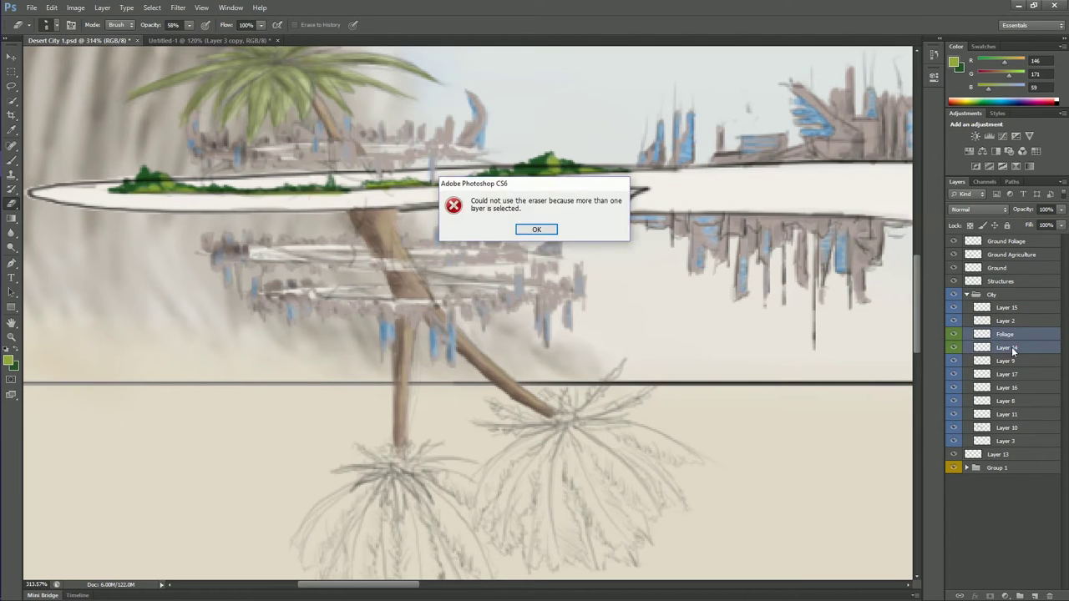
pyautogui.press('Return')
pyautogui.click(1013, 337)
pyautogui.scroll(-5, 502, 440)
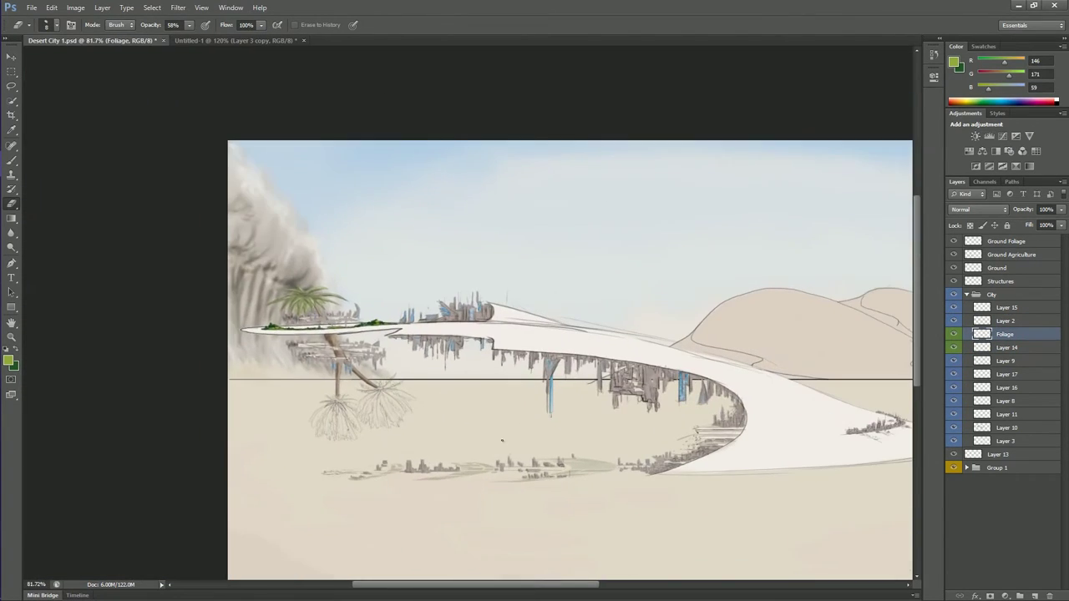
pyautogui.scroll(5, 314, 351)
pyautogui.press('b')
# Paint dark and light green foliage along the lower platforms.
pyautogui.moveTo(302, 335); pyautogui.dragTo(448, 342)
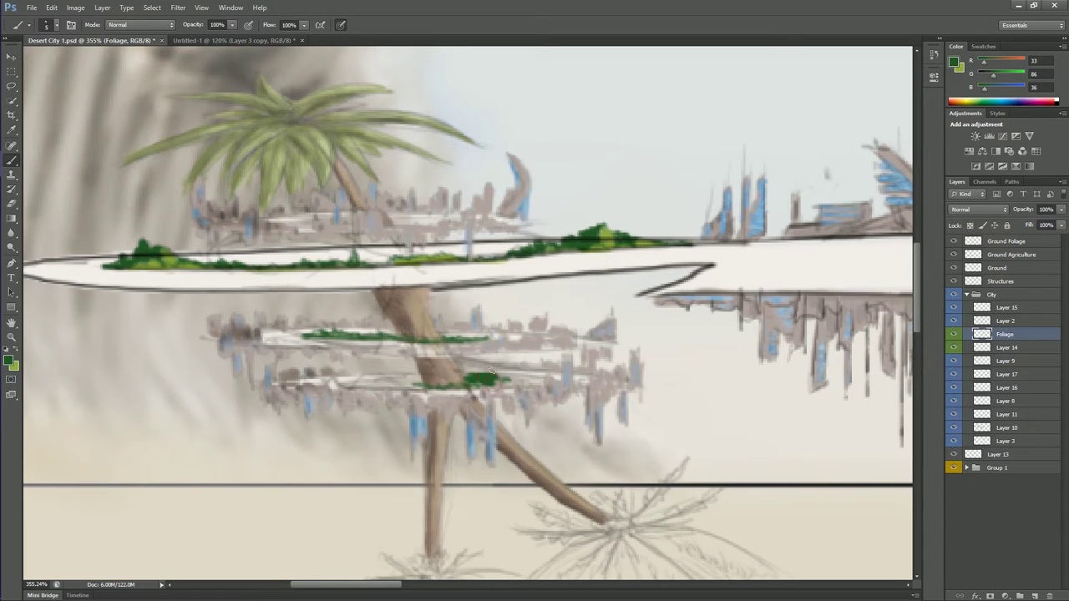
pyautogui.moveTo(530, 380)
pyautogui.mouseDown()
pyautogui.moveTo(344, 385)
pyautogui.moveTo(423, 379)
pyautogui.mouseUp()
pyautogui.moveTo(349, 372); pyautogui.dragTo(438, 388)
pyautogui.keyDown('alt'); pyautogui.click(455, 337); pyautogui.keyUp('alt')
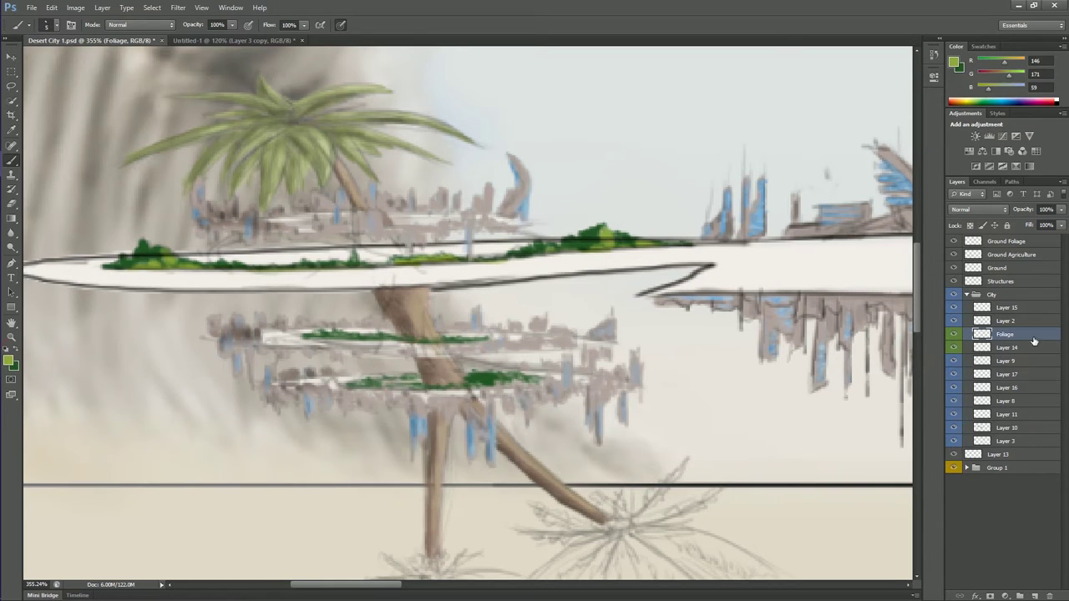
pyautogui.hotkey('alt', '[')
# Sample muted blue, blue-grey, light grey and palm-trunk browns from the painting.
pyautogui.keyDown('alt'); pyautogui.click(505, 223); pyautogui.keyUp('alt')
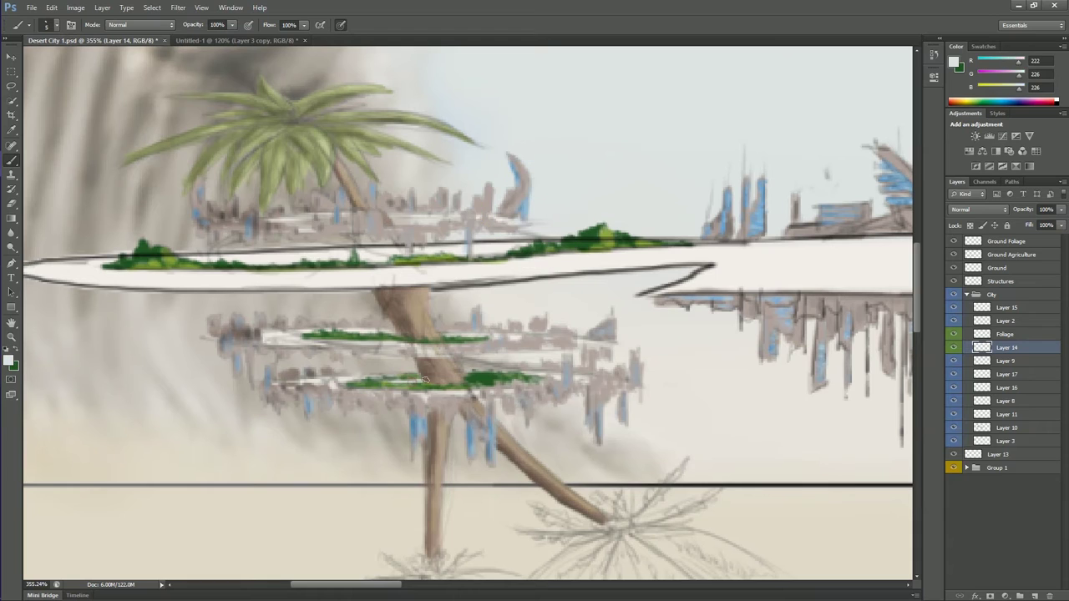
pyautogui.scroll(-3, 326, 199)
pyautogui.scroll(4, 317, 275)
pyautogui.keyDown('alt'); pyautogui.keyDown('shift'); pyautogui.rightClick(468, 225); pyautogui.keyUp('shift'); pyautogui.keyUp('alt')
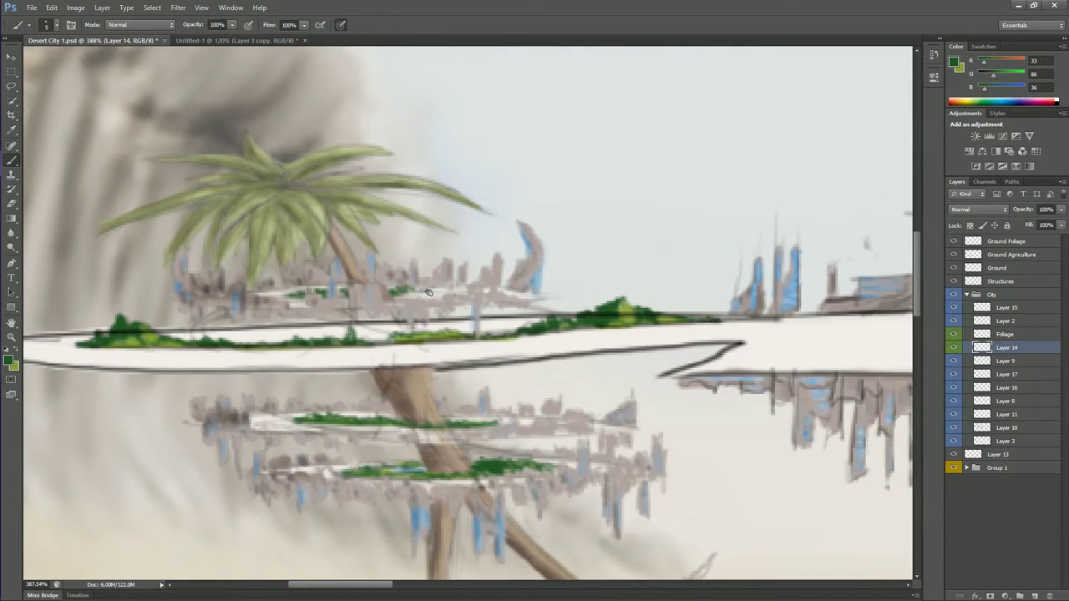
pyautogui.keyDown('alt'); pyautogui.click(526, 284); pyautogui.keyUp('alt')
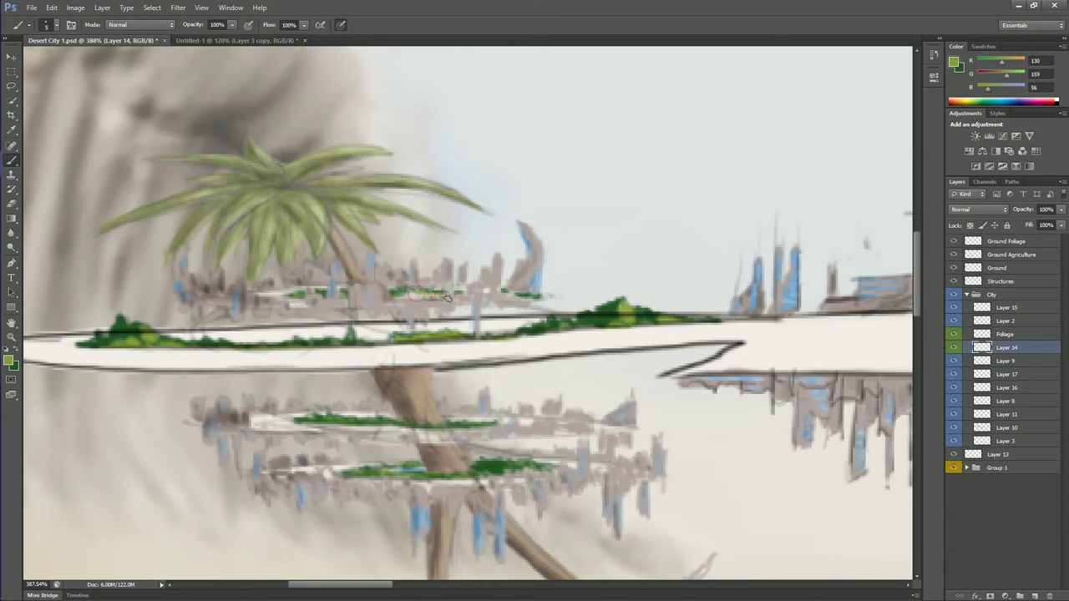
pyautogui.keyDown('alt'); pyautogui.click(407, 296); pyautogui.keyUp('alt')
pyautogui.scroll(-3, 426, 297)
pyautogui.scroll(-2, 450, 299)
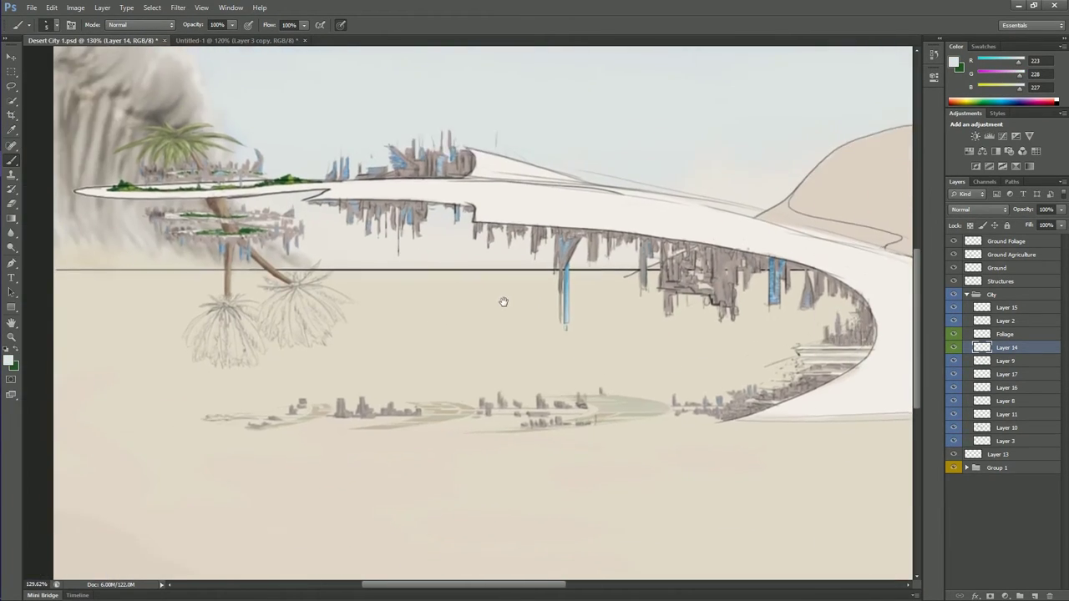
pyautogui.scroll(4, 113, 177)
pyautogui.keyDown('alt'); pyautogui.click(420, 238); pyautogui.keyUp('alt')
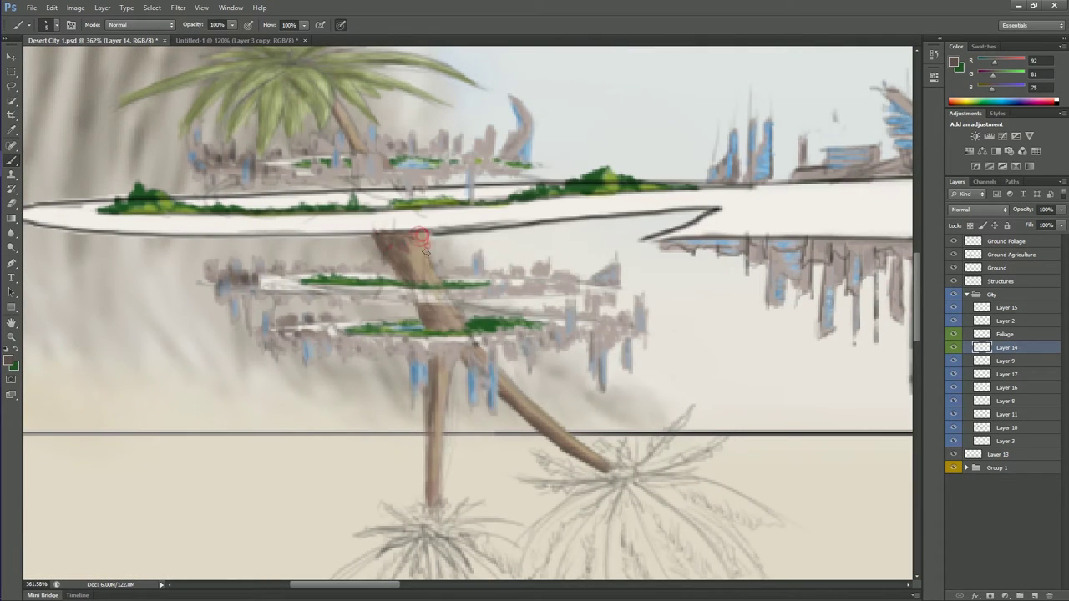
pyautogui.keyDown('alt'); pyautogui.click(373, 184); pyautogui.keyUp('alt')
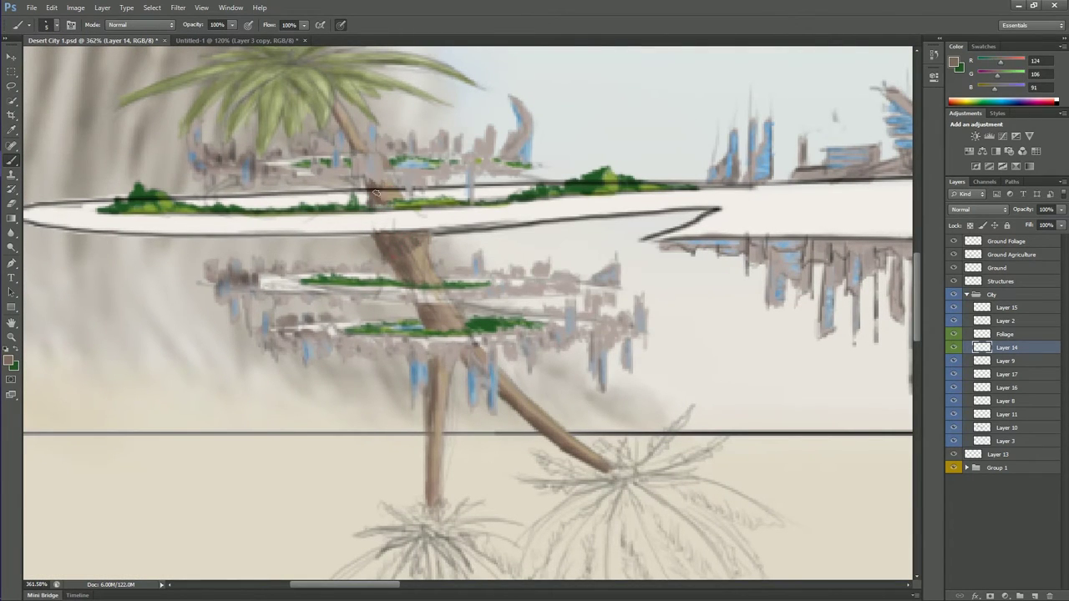
# Switch to the wet Mixer Brush and move Structures below the City group layers.
pyautogui.rightClick(11, 161)
pyautogui.click(63, 194)
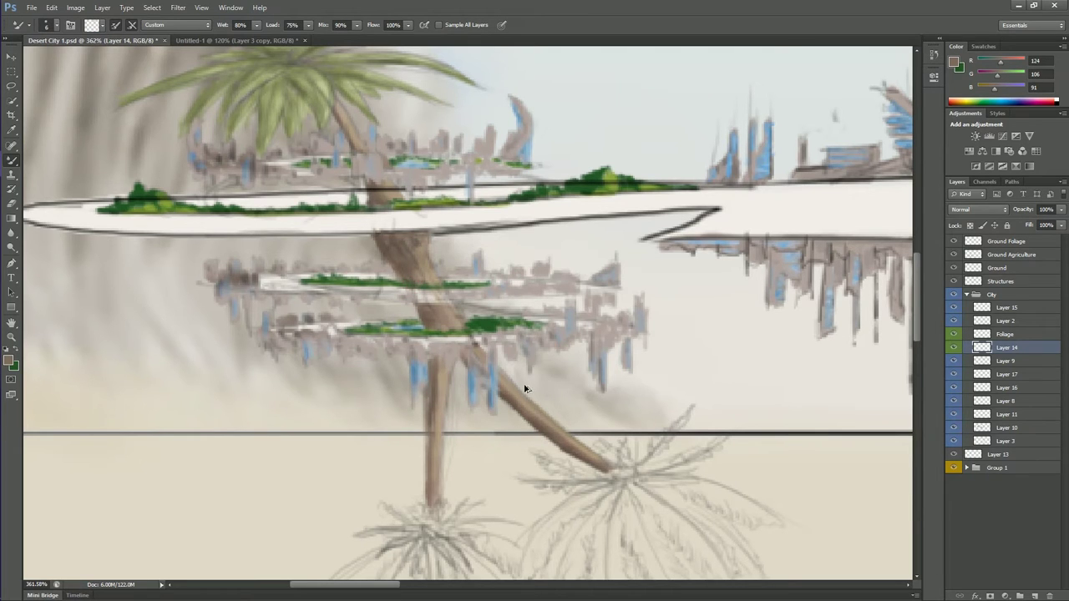
pyautogui.scroll(-5, 525, 389)
pyautogui.scroll(5, 525, 388)
pyautogui.click(1006, 307)
pyautogui.click(1005, 320)
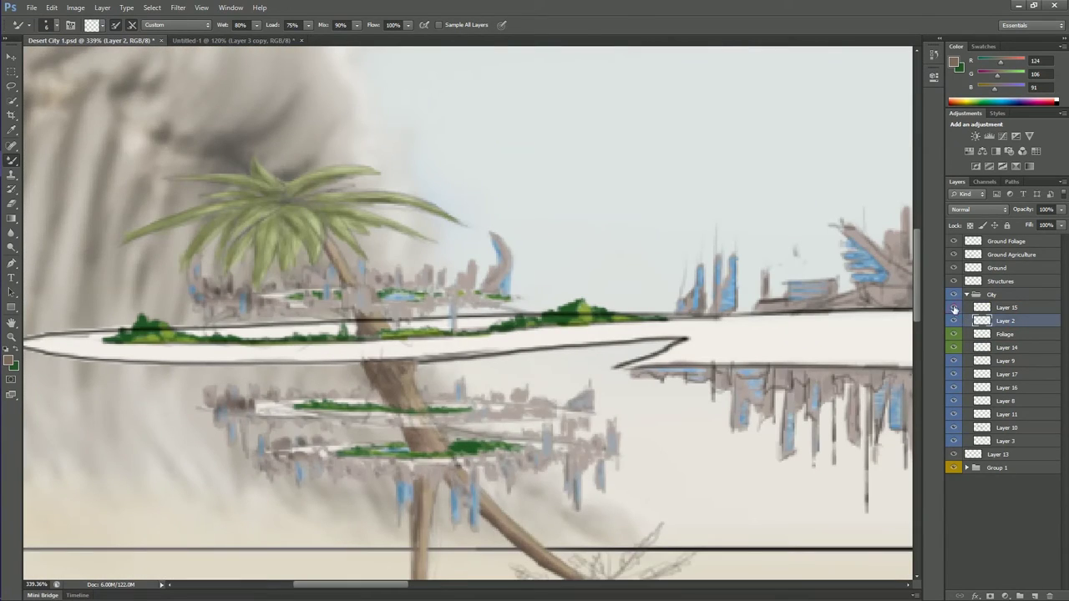
pyautogui.moveTo(998, 454)
pyautogui.mouseDown()
pyautogui.moveTo(997, 275)
pyautogui.moveTo(1000, 461)
pyautogui.mouseUp()
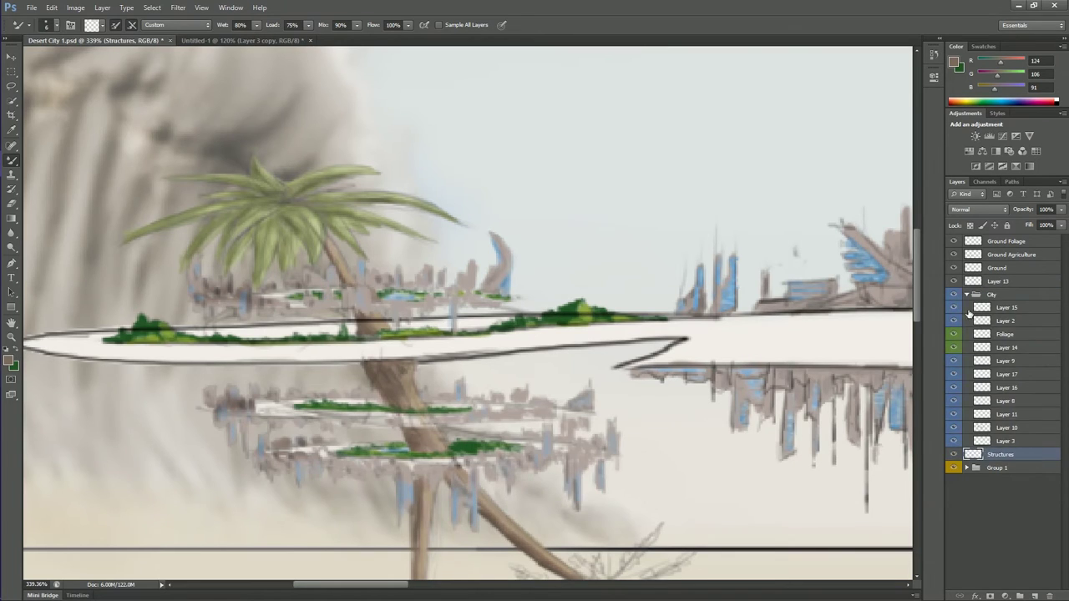
# Check the Foliage layer's visibility, move Layer 15 below Layer 9, and view the whole painting.
pyautogui.click(953, 334)
pyautogui.click(1010, 254)
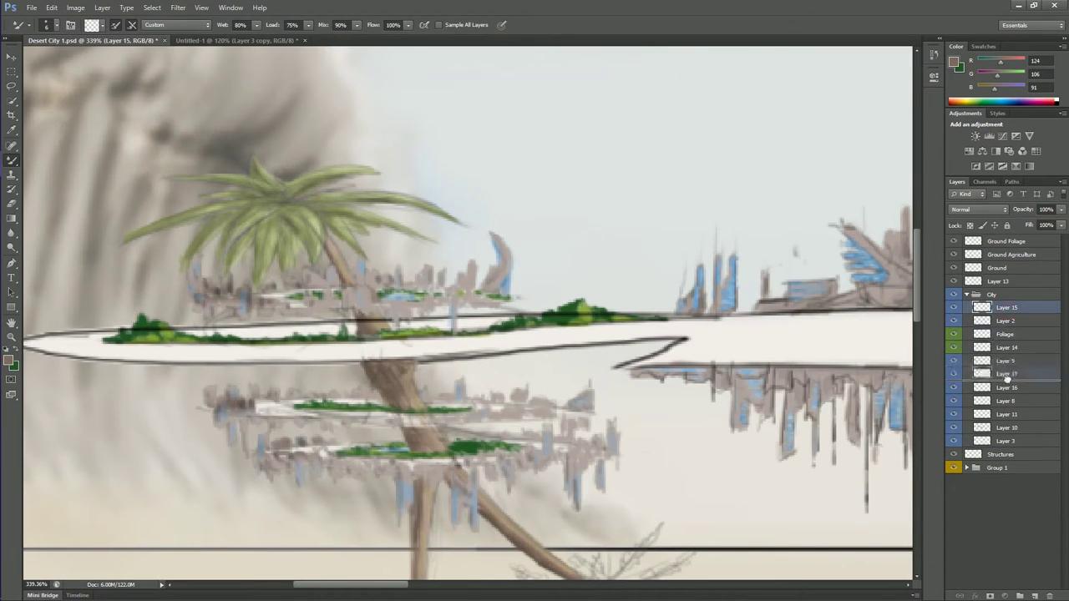
pyautogui.moveTo(969, 309); pyautogui.dragTo(1006, 367)
pyautogui.press('v')
pyautogui.hotkey('ctrl', '0')
pyautogui.scroll(1, 260, 381)
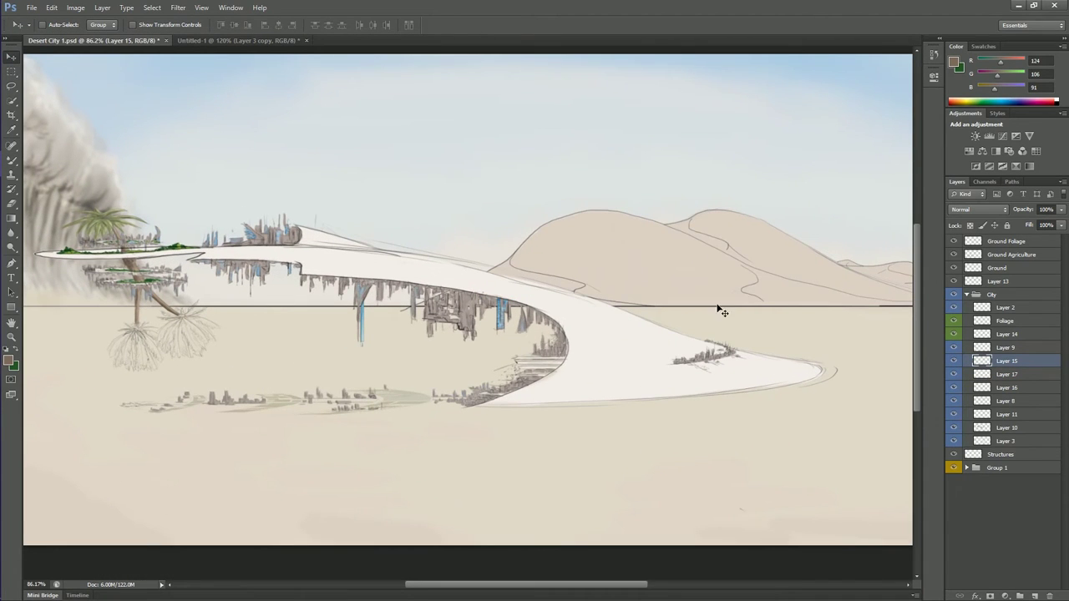
# Collapse the City group, open Group 1, and set the Dodge tool to an 11 px brush.
pyautogui.click(1046, 293)
pyautogui.click(966, 294)
pyautogui.click(967, 320)
pyautogui.scroll(2, 329, 318)
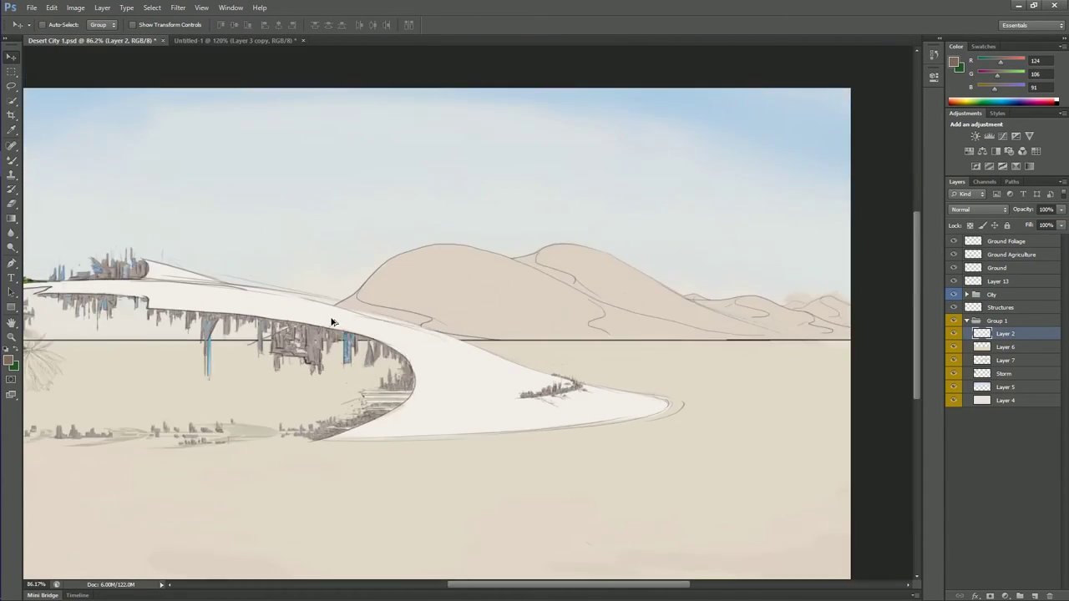
pyautogui.press('o')
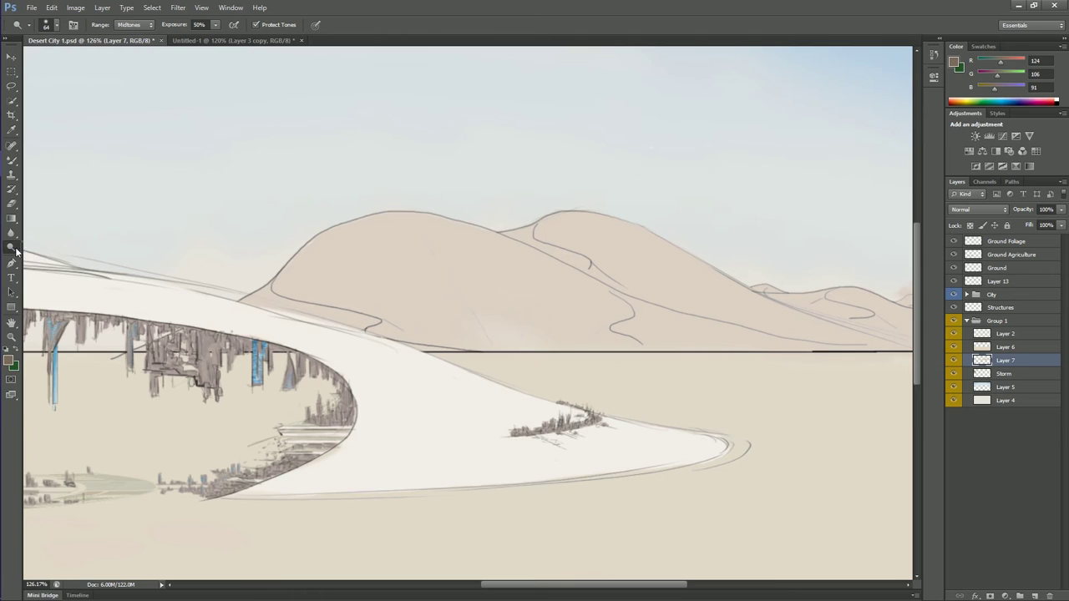
pyautogui.click(55, 28)
pyautogui.doubleClick(95, 133)
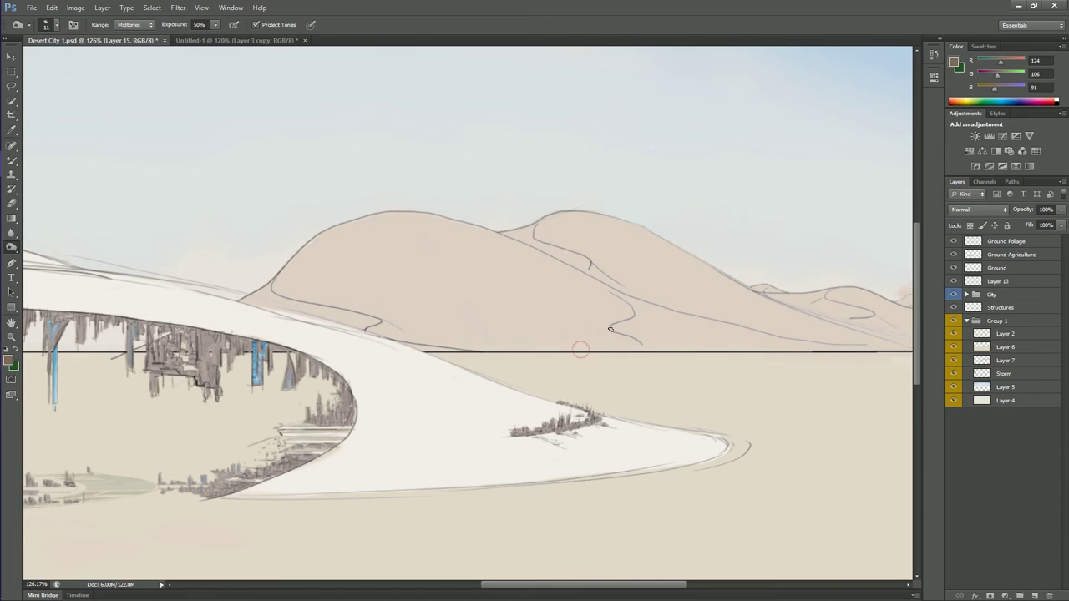
# Undo a trial dark stroke, add a dune-shading layer, and choose a lighter beige colour.
pyautogui.moveTo(609, 325); pyautogui.dragTo(535, 259)
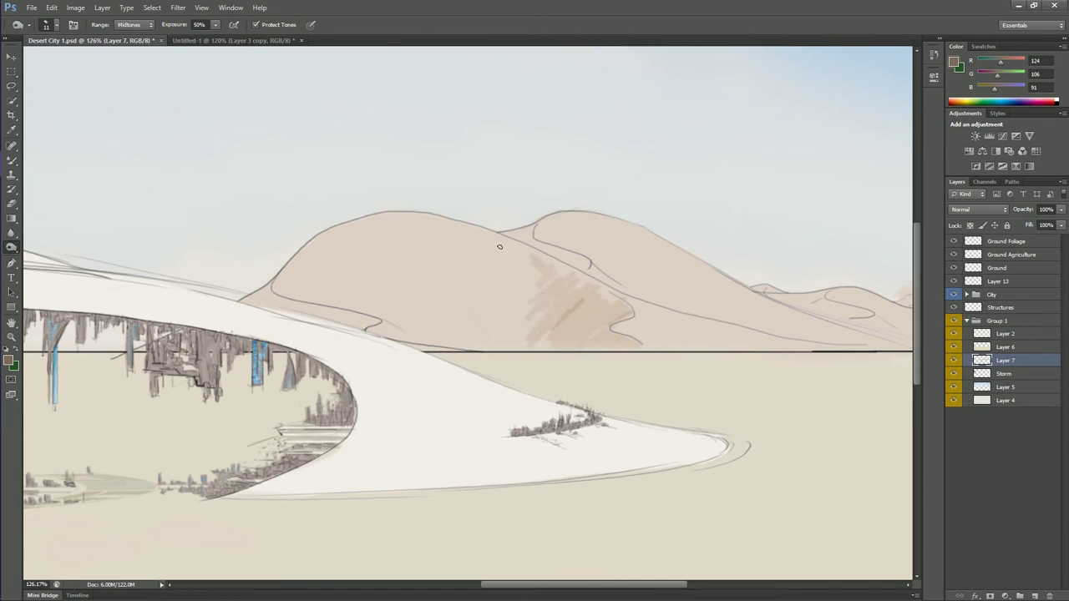
pyautogui.hotkey('ctrl', 'z')
pyautogui.hotkey('ctrl', 'shift', 'alt', 'n')
pyautogui.press('b')
pyautogui.click(8, 360)
pyautogui.press('Return')
pyautogui.click(8, 360)
pyautogui.press('Return')
pyautogui.click(8, 361)
pyautogui.press('Return')
# Paint faint light beige strokes on the left dune's top, slope and base.
pyautogui.moveTo(413, 221); pyautogui.dragTo(458, 234)
pyautogui.moveTo(625, 342); pyautogui.dragTo(543, 348)
pyautogui.moveTo(425, 263); pyautogui.dragTo(563, 267)
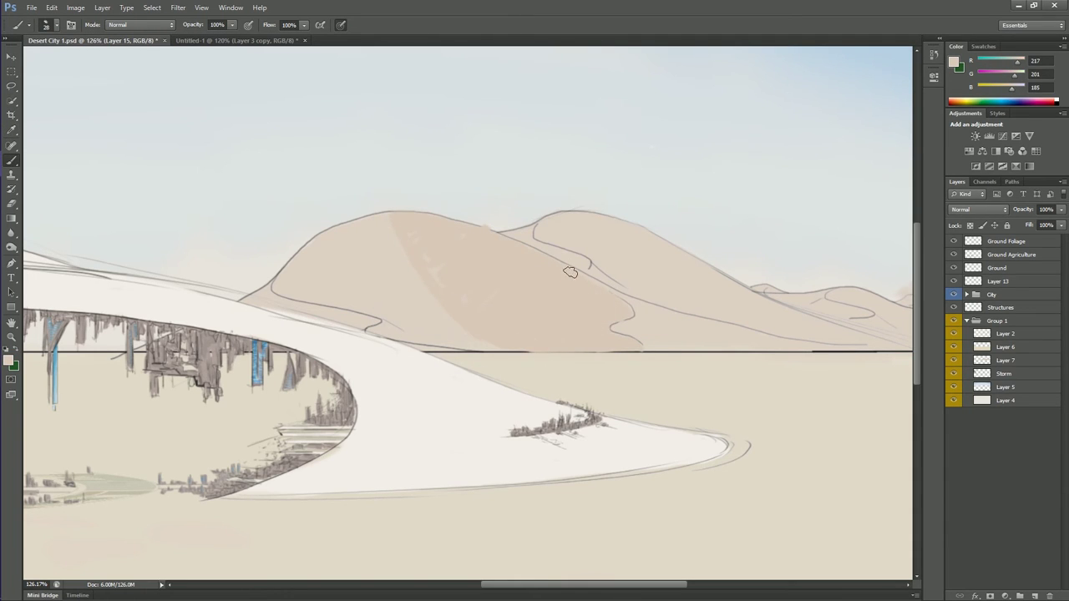
pyautogui.press('e')
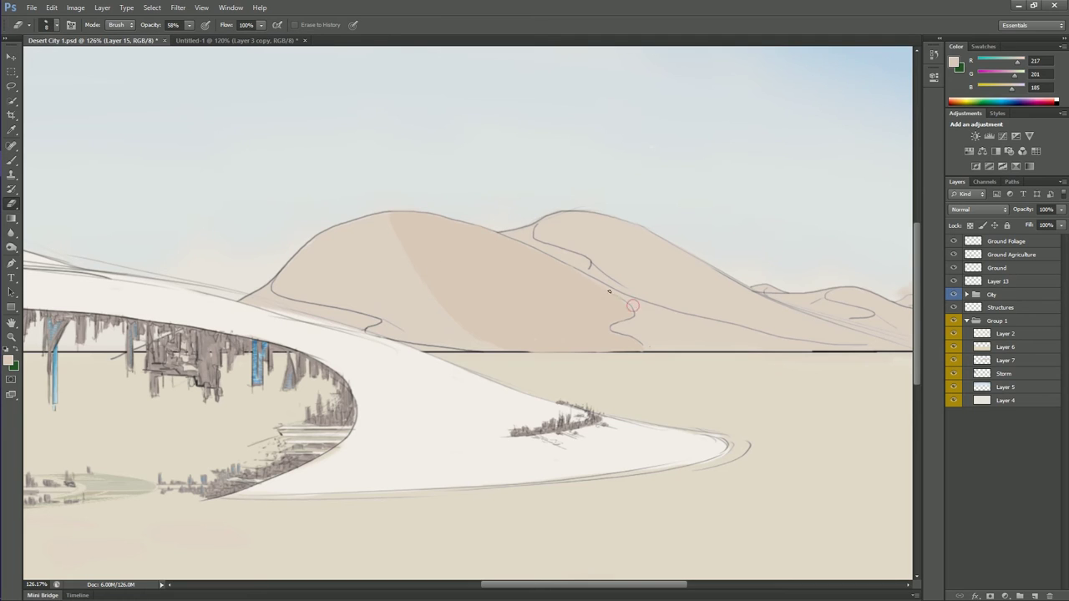
pyautogui.press('b')
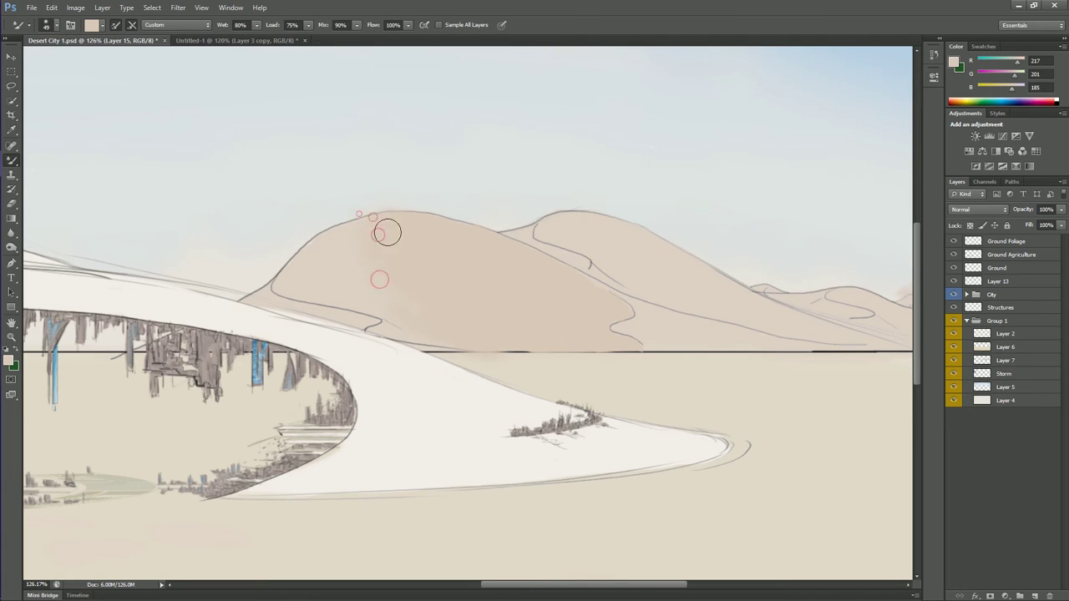
# Sample the dune's beige colour with the Eyedropper for blending.
pyautogui.press('i')
pyautogui.click(9, 360)
pyautogui.click(653, 154)
pyautogui.press('e')
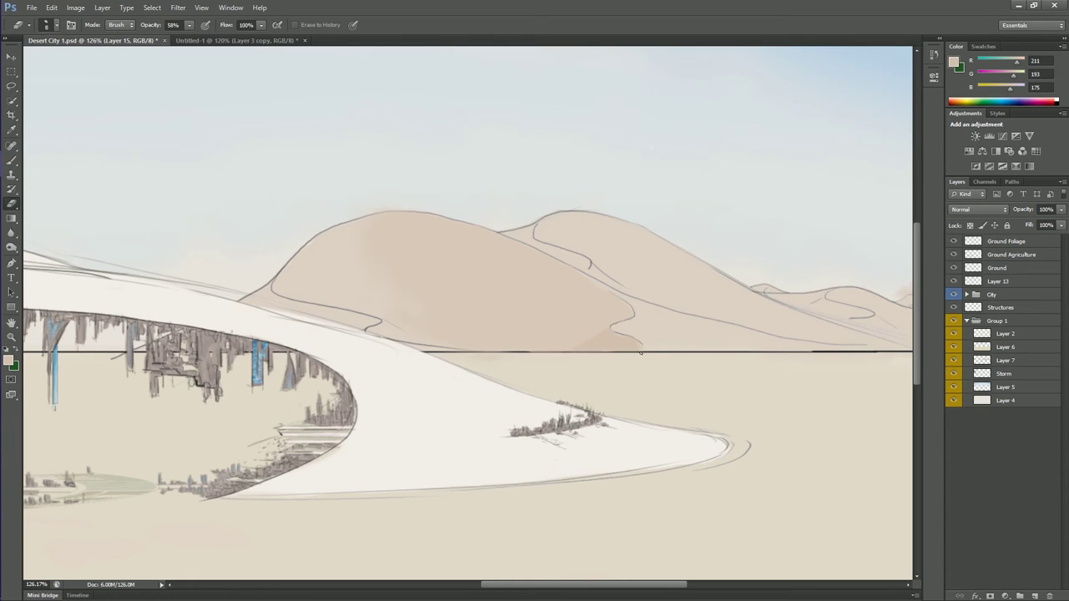
pyautogui.press('b')
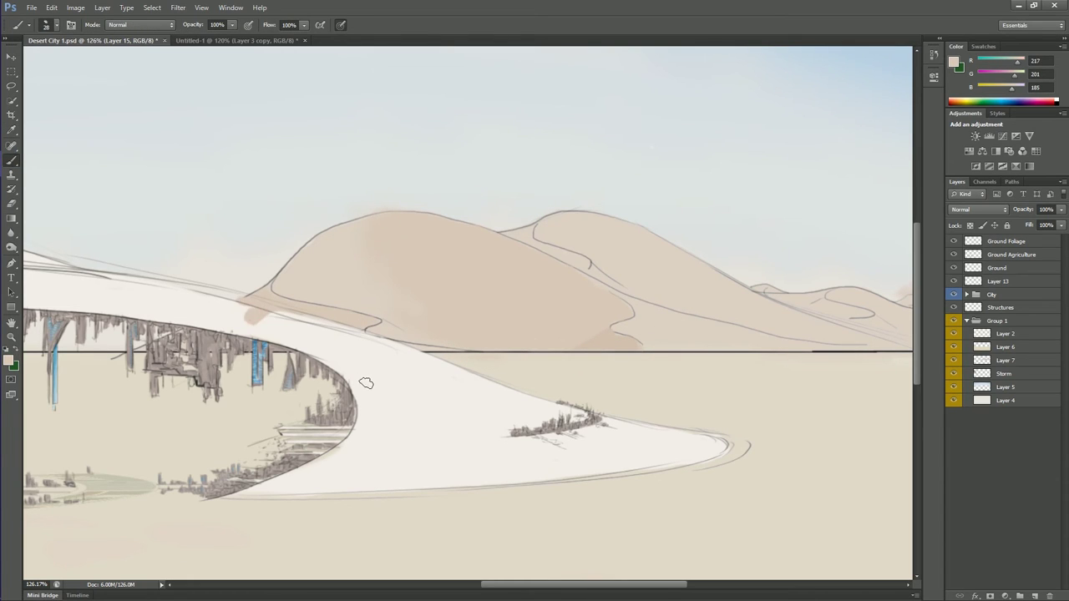
# Toggle the City group to check the dunes, then add a new layer above Layer 15.
pyautogui.keyDown('ctrl'); pyautogui.click(380, 368); pyautogui.keyUp('ctrl')
pyautogui.click(953, 294)
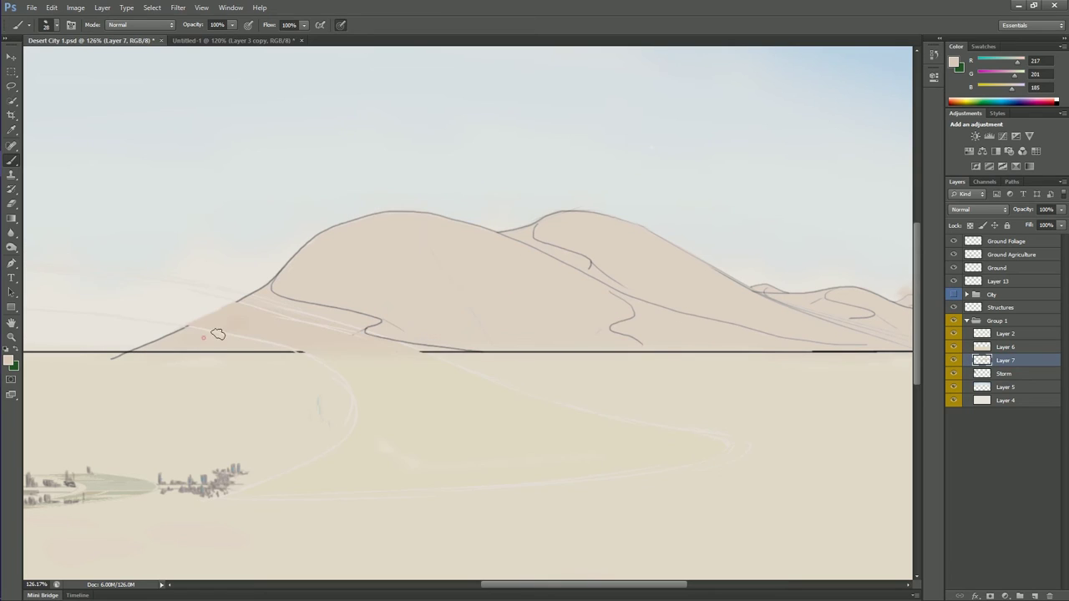
pyautogui.click(966, 294)
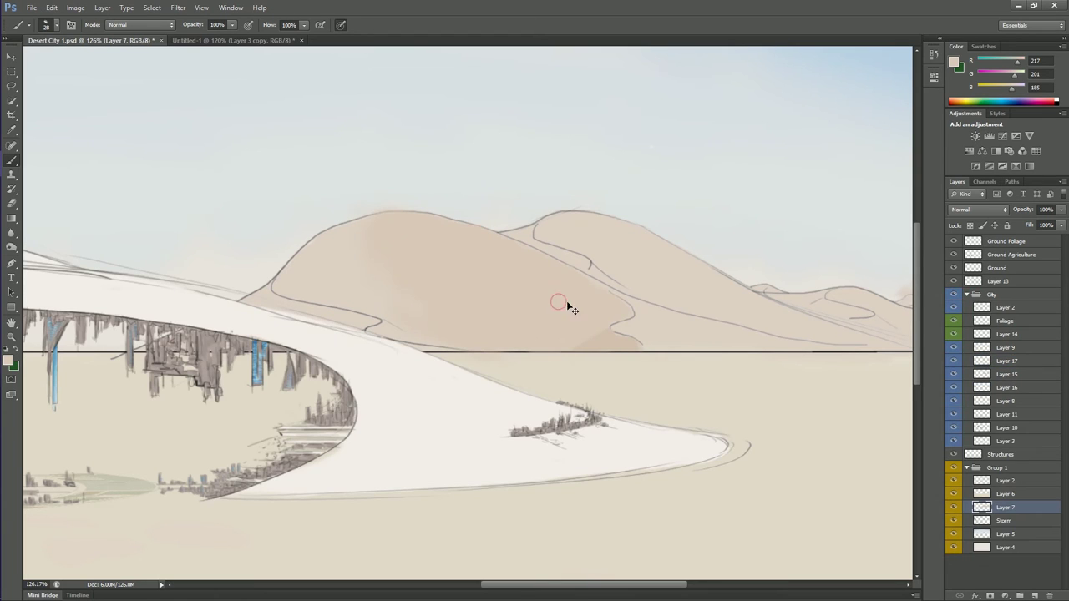
pyautogui.click(960, 376)
pyautogui.click(12, 86)
pyautogui.click(608, 387)
pyautogui.press('Escape')
pyautogui.click(1033, 595)
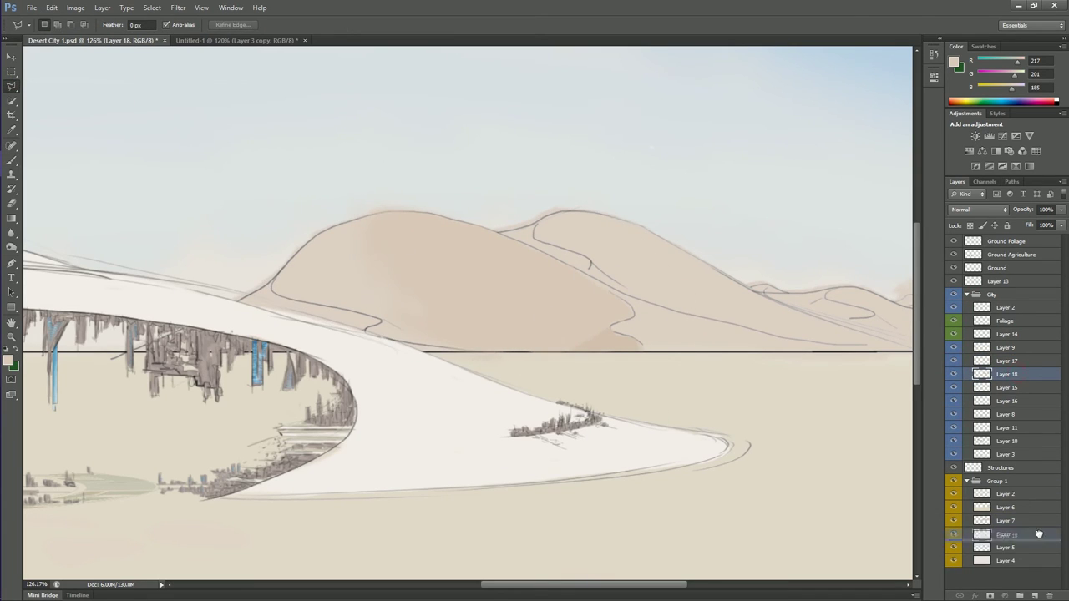
# Move Layer 18 to the top of Group 1 and paint in the dune's lower-left slope.
pyautogui.press('b')
pyautogui.moveTo(1039, 533); pyautogui.dragTo(1031, 334)
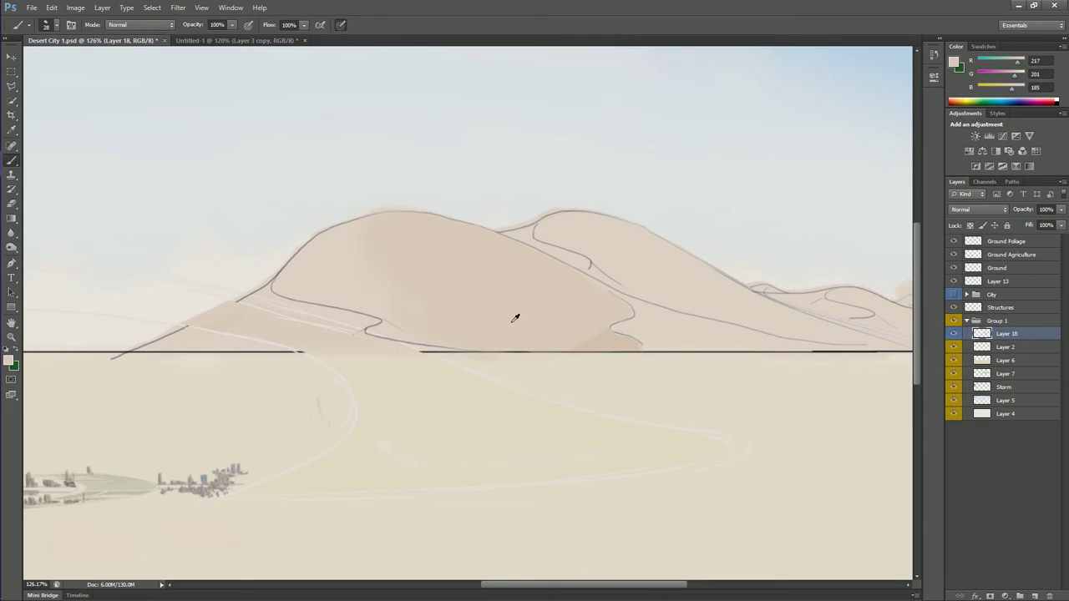
pyautogui.moveTo(262, 288); pyautogui.dragTo(250, 303)
pyautogui.press('e')
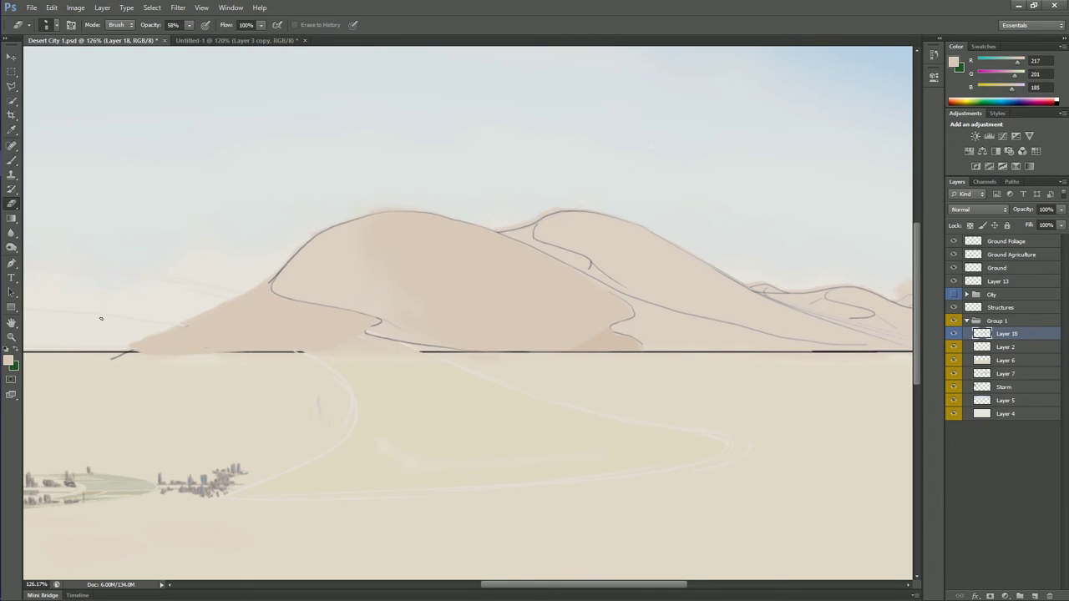
pyautogui.press('0')
# Shade the dune base along the horizon on Layer 18, hiding the Layer 2 sketch.
pyautogui.keyDown('ctrl'); pyautogui.click(133, 342); pyautogui.keyUp('ctrl')
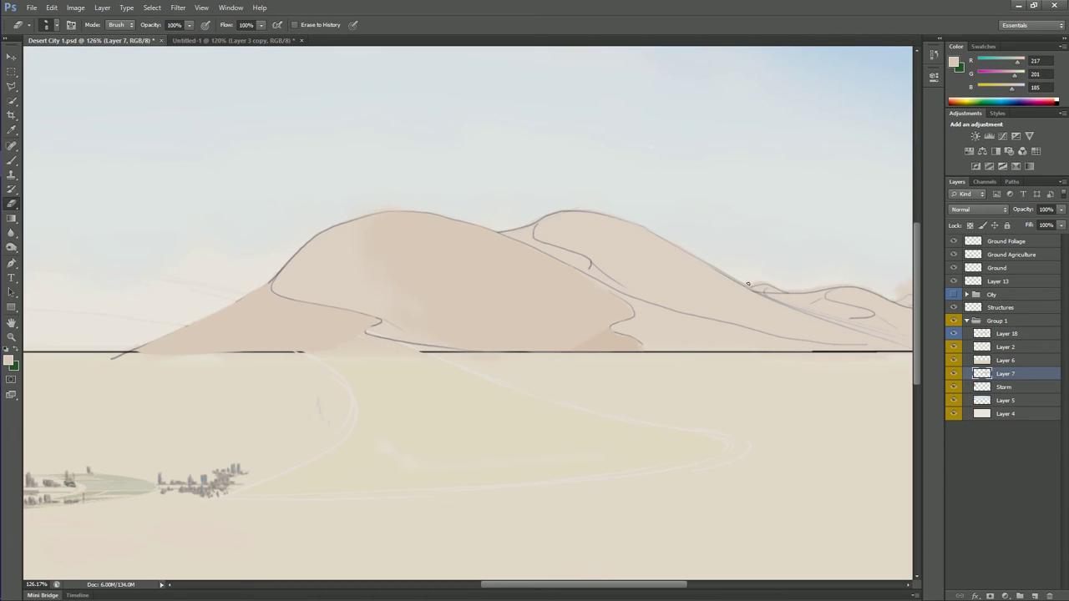
pyautogui.keyDown('ctrl'); pyautogui.click(376, 344); pyautogui.keyUp('ctrl')
pyautogui.moveTo(314, 347); pyautogui.dragTo(459, 351)
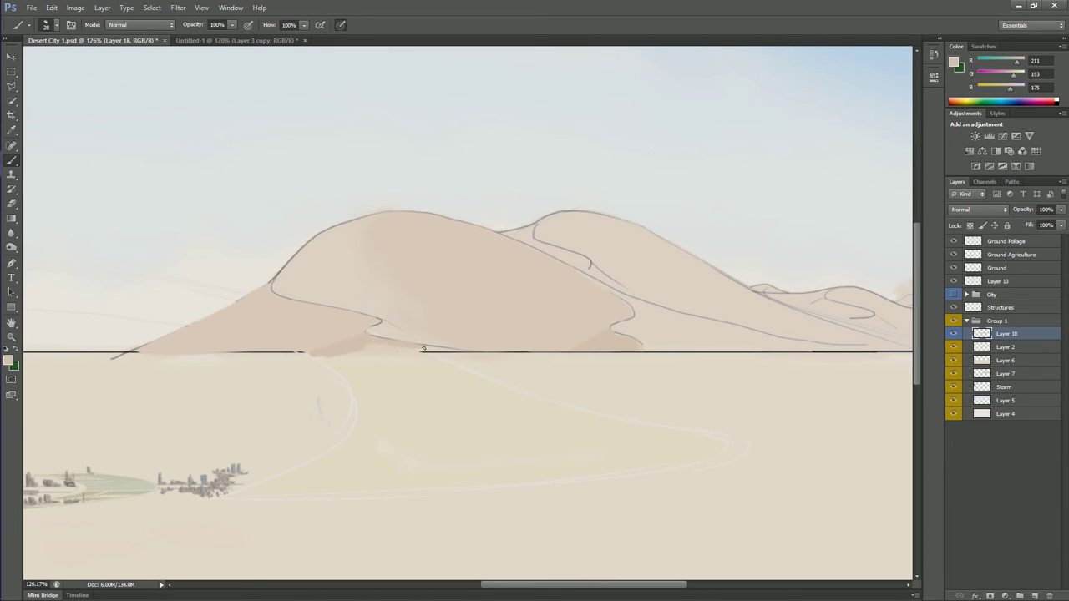
pyautogui.click(954, 347)
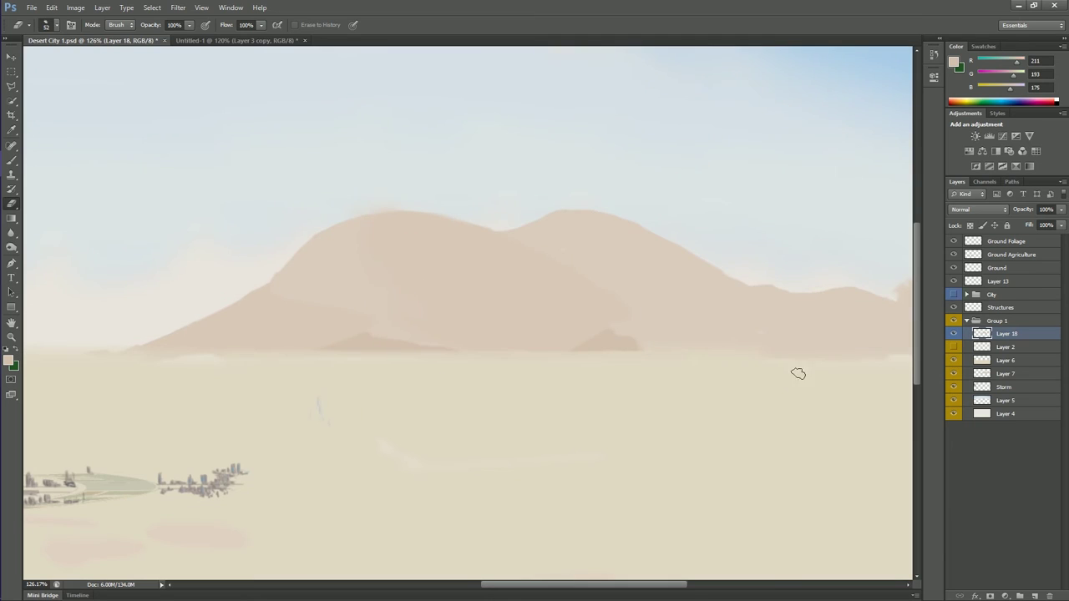
pyautogui.keyDown('ctrl'); pyautogui.click(811, 363); pyautogui.keyUp('ctrl')
# Pick a lighter beige, show the Layer 2 sketch again, and prepare Dodge on Layer 7.
pyautogui.keyDown('ctrl'); pyautogui.click(226, 373); pyautogui.keyUp('ctrl')
pyautogui.keyDown('ctrl'); pyautogui.click(532, 497); pyautogui.keyUp('ctrl')
pyautogui.press('b')
pyautogui.keyDown('alt'); pyautogui.click(876, 399); pyautogui.keyUp('alt')
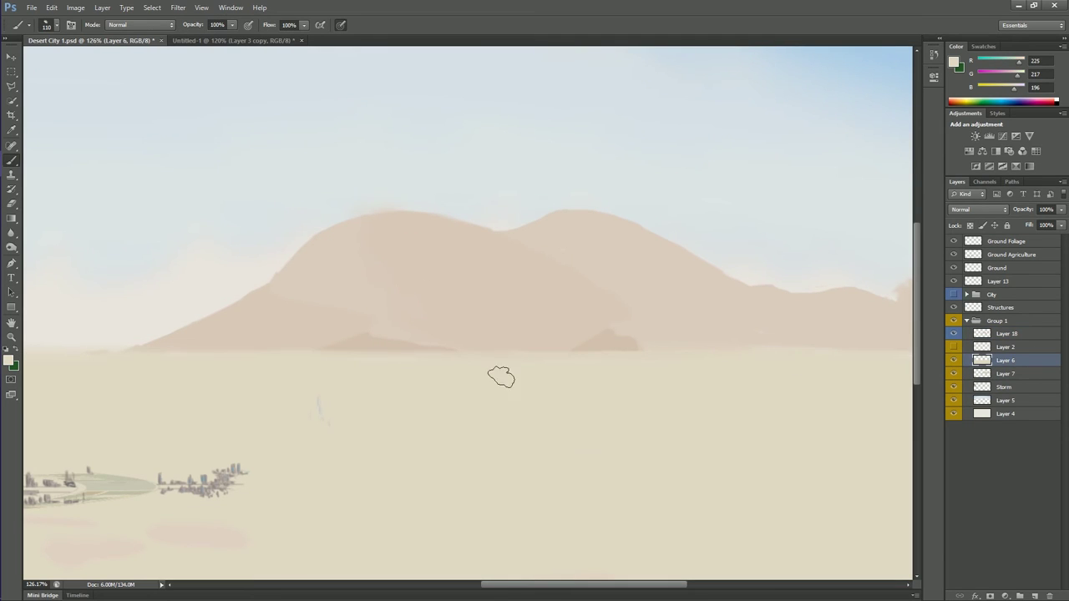
pyautogui.click(954, 346)
pyautogui.press('o')
pyautogui.keyDown('ctrl'); pyautogui.click(380, 325); pyautogui.keyUp('ctrl')
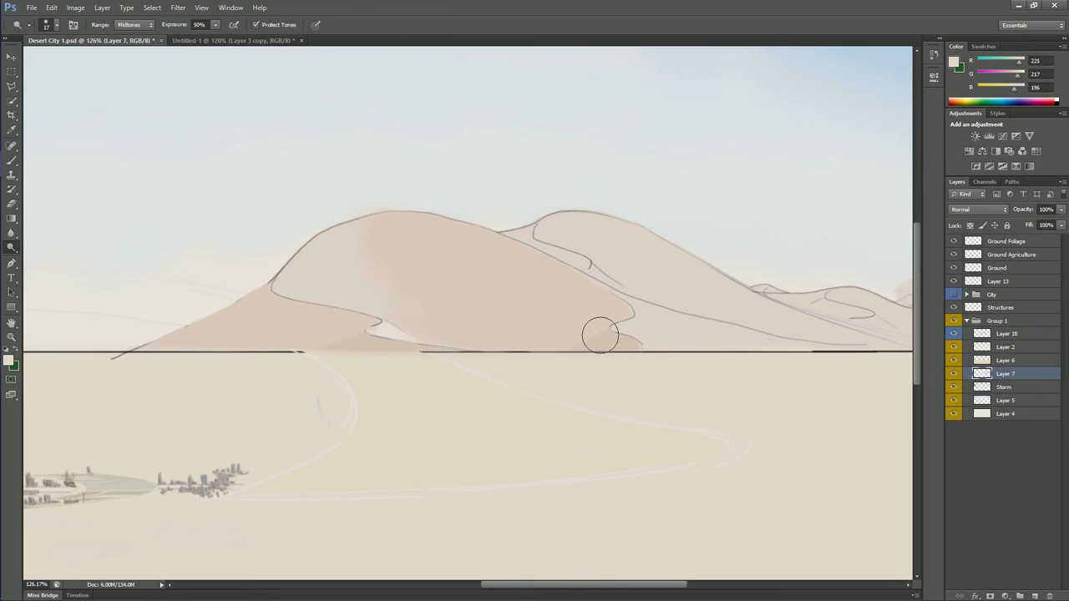
# Dodge-lighten the right dune face on Layer 7 and shrink the brush.
pyautogui.moveTo(859, 339)
pyautogui.mouseDown()
pyautogui.moveTo(587, 226)
pyautogui.moveTo(889, 346)
pyautogui.mouseUp()
pyautogui.hscroll(10, 830, 256)
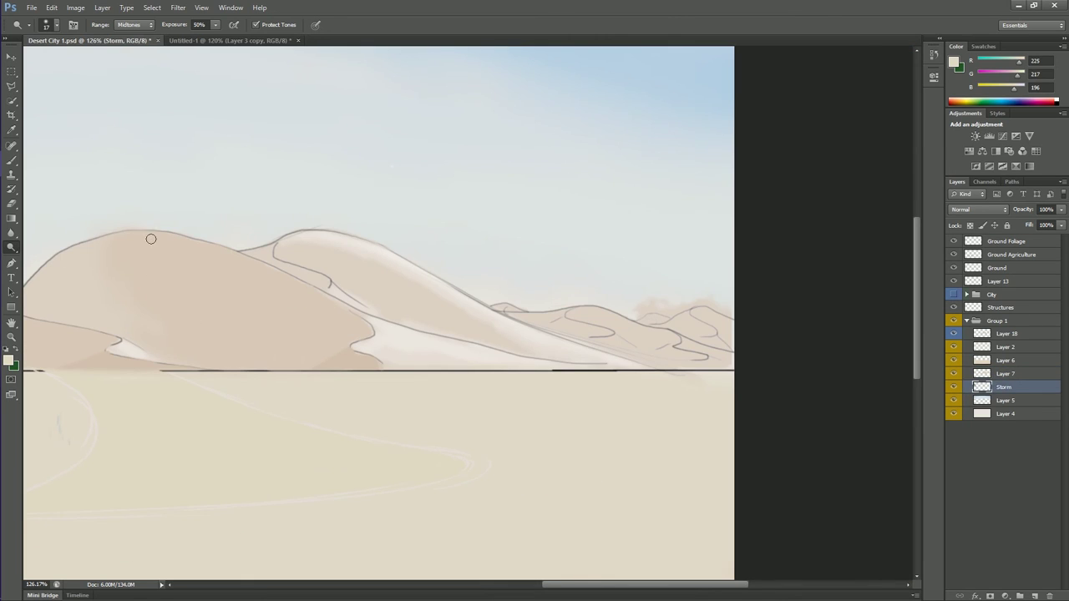
pyautogui.keyDown('ctrl'); pyautogui.click(150, 239); pyautogui.keyUp('ctrl')
pyautogui.hscroll(-5, 116, 279)
pyautogui.keyDown('ctrl'); pyautogui.click(167, 315); pyautogui.keyUp('ctrl')
pyautogui.keyDown('ctrl'); pyautogui.click(199, 342); pyautogui.keyUp('ctrl')
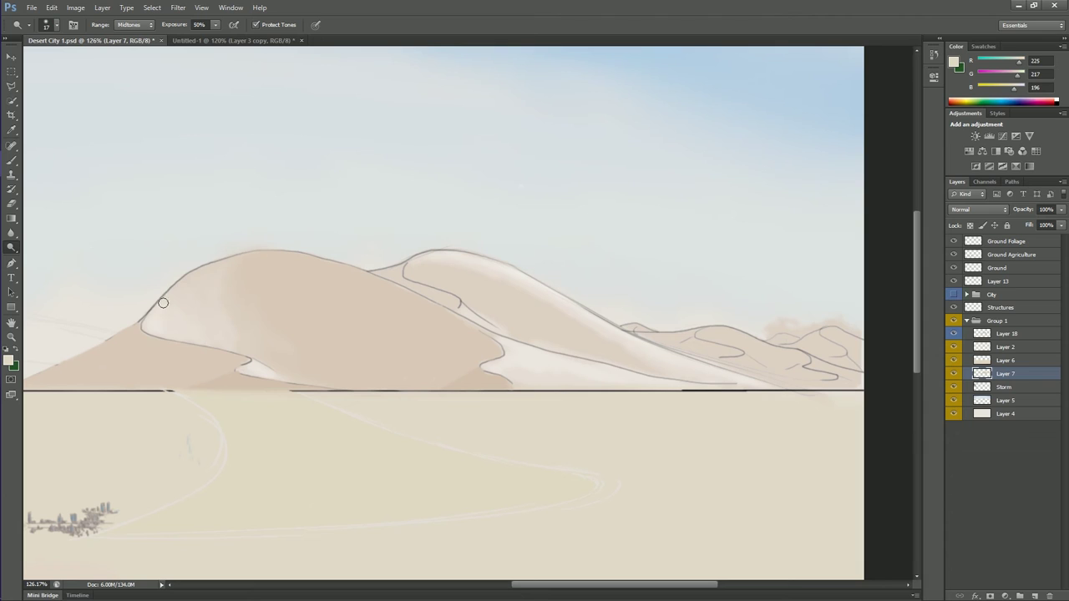
pyautogui.keyDown('alt'); pyautogui.rightClick(756, 346); pyautogui.keyUp('alt')
# Sample a darker beige from the dunes, then return to the Dodge tool.
pyautogui.hscroll(5, 641, 333)
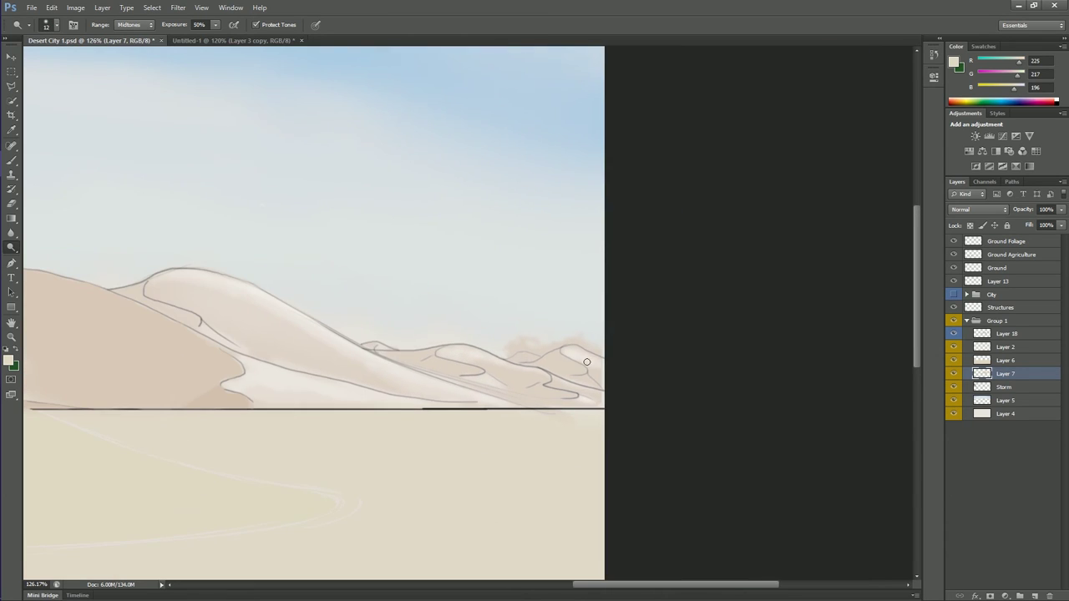
pyautogui.press('b')
pyautogui.keyDown('alt'); pyautogui.click(567, 342); pyautogui.keyUp('alt')
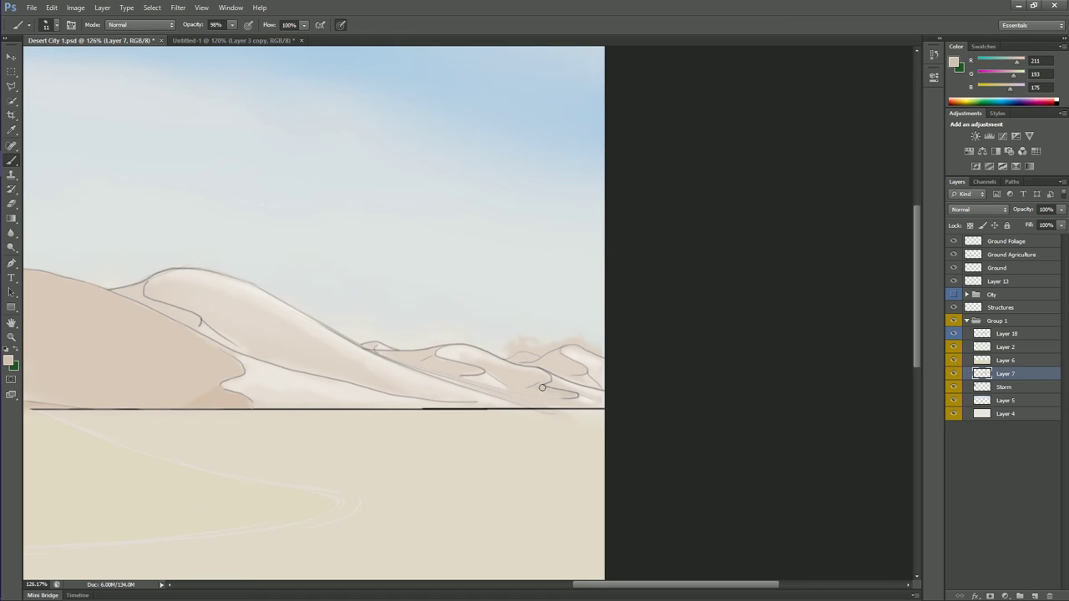
pyautogui.keyDown('alt'); pyautogui.click(206, 402); pyautogui.keyUp('alt')
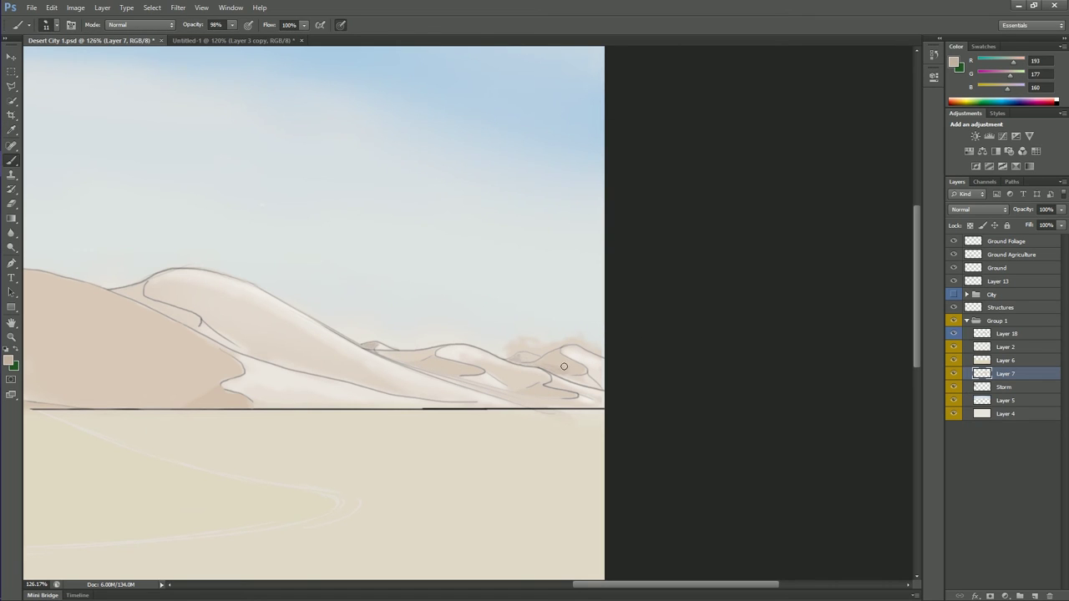
pyautogui.rightClick(11, 247)
pyautogui.click(50, 244)
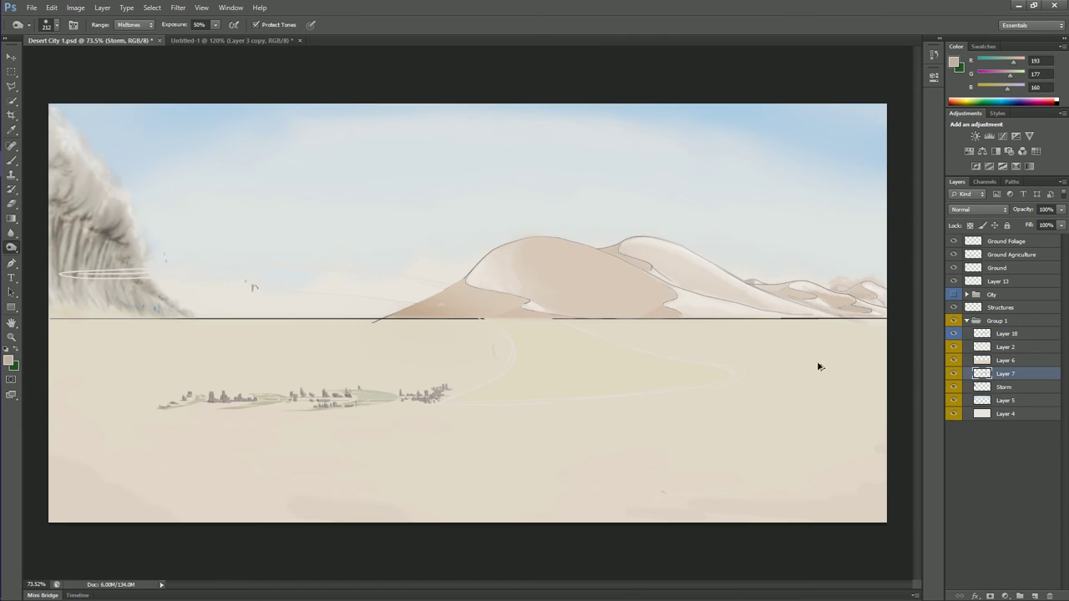
# Lasso the right dune and sky on Layer 18, then clear the selection.
pyautogui.click(1005, 334)
pyautogui.scroll(5, 587, 317)
pyautogui.press('l')
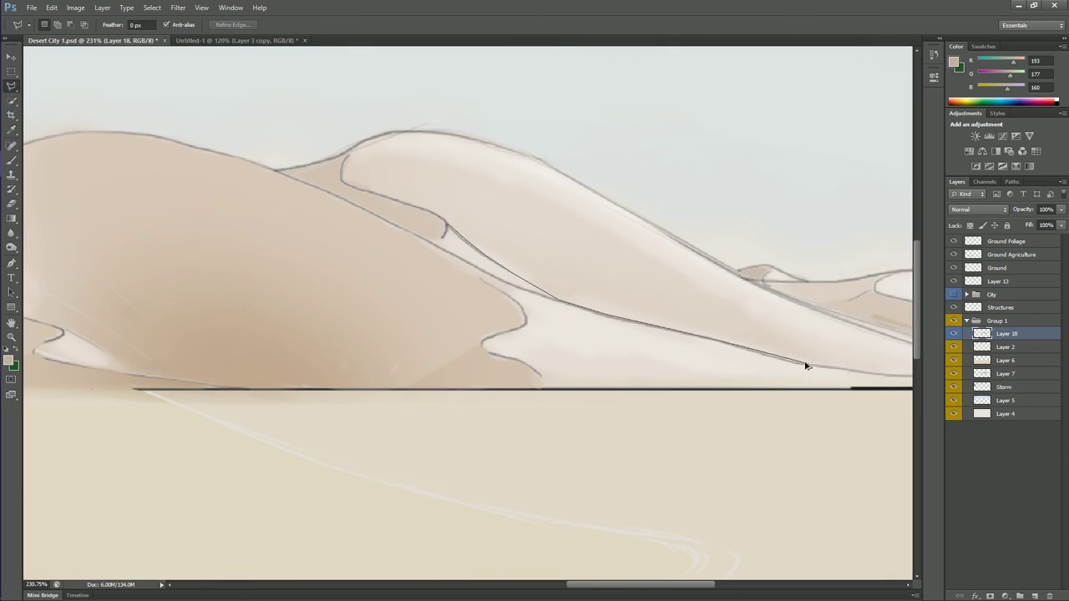
pyautogui.moveTo(741, 351); pyautogui.dragTo(388, 226)
pyautogui.press('o')
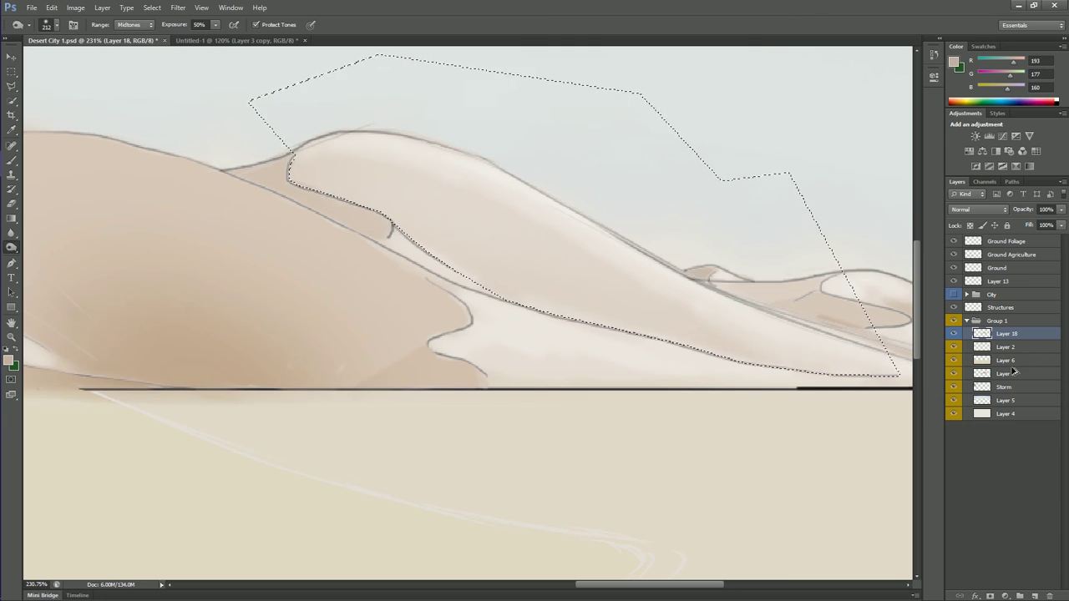
pyautogui.hotkey('ctrl', 'd')
pyautogui.scroll(-8, 501, 279)
pyautogui.scroll(5, 584, 292)
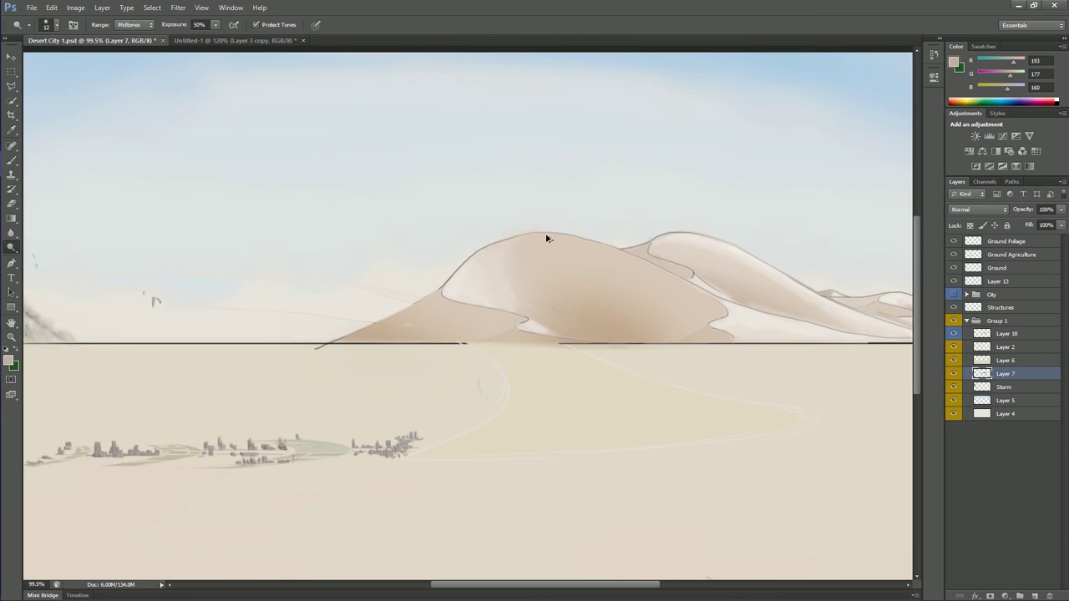
pyautogui.hotkey('alt', ']')
pyautogui.hotkey('alt', ']')
pyautogui.hotkey('alt', ']')
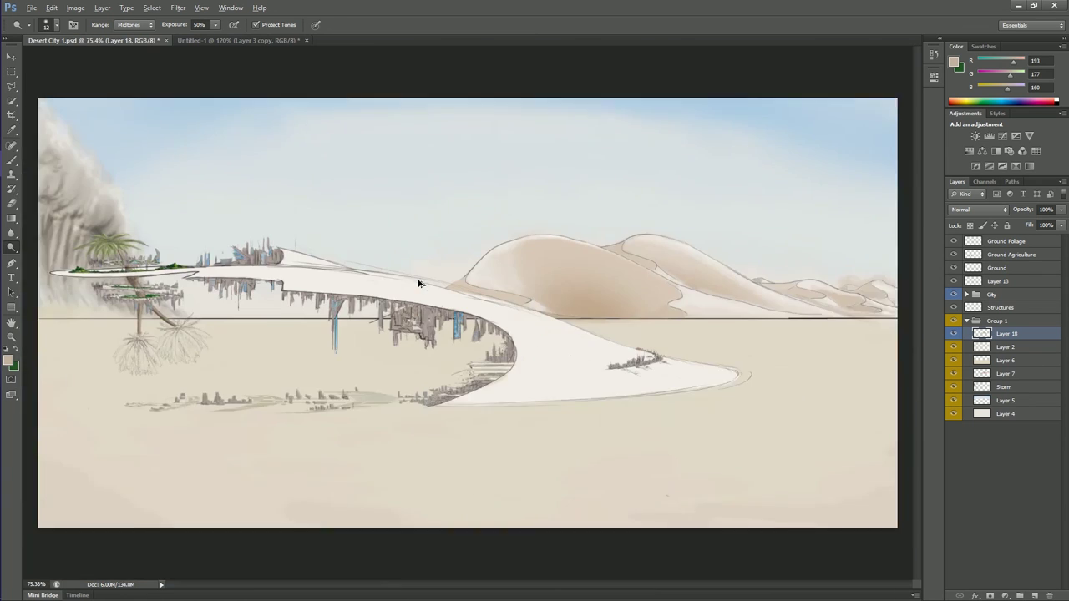
pyautogui.scroll(1, 420, 284)
# Create Layer 19 for the ground cracks and sample a light beige from the canvas.
pyautogui.rightClick(901, 417)
pyautogui.click(947, 536)
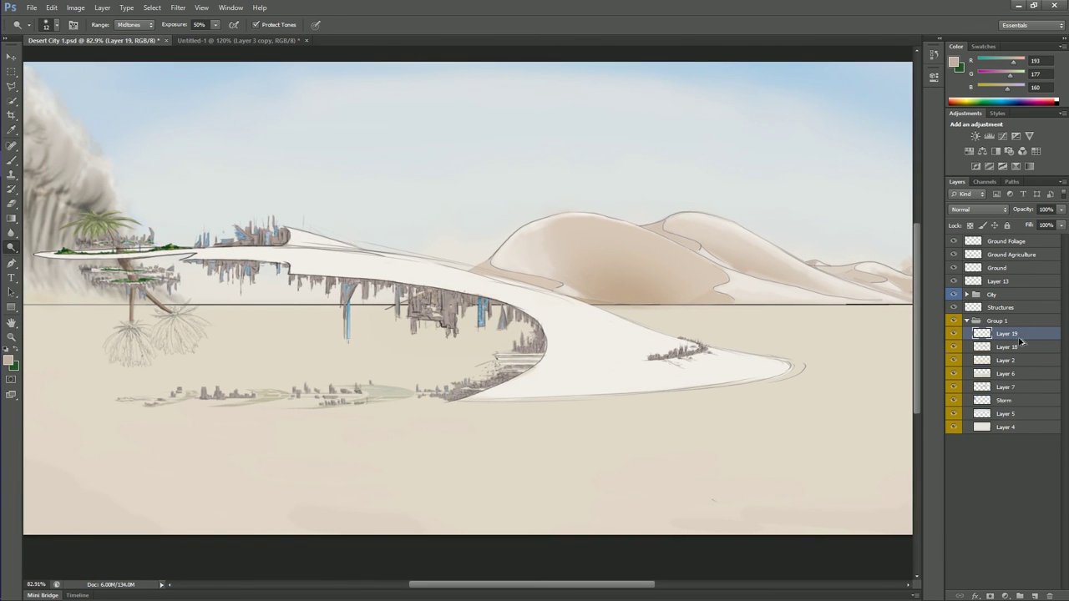
pyautogui.click(1006, 360)
pyautogui.keyDown('alt'); pyautogui.click(535, 225); pyautogui.keyUp('alt')
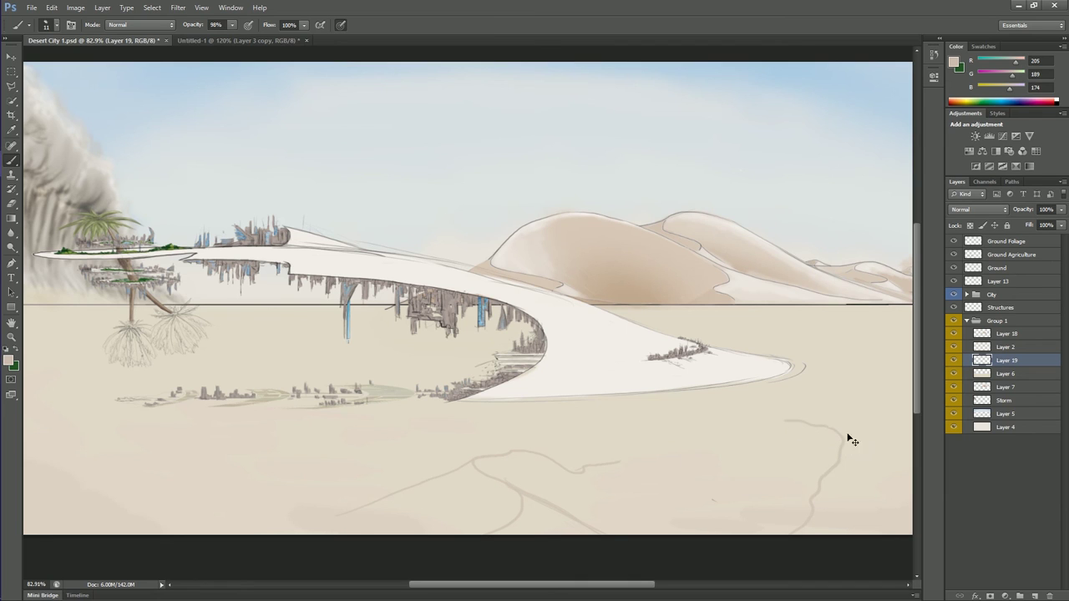
pyautogui.hscroll(3, 816, 514)
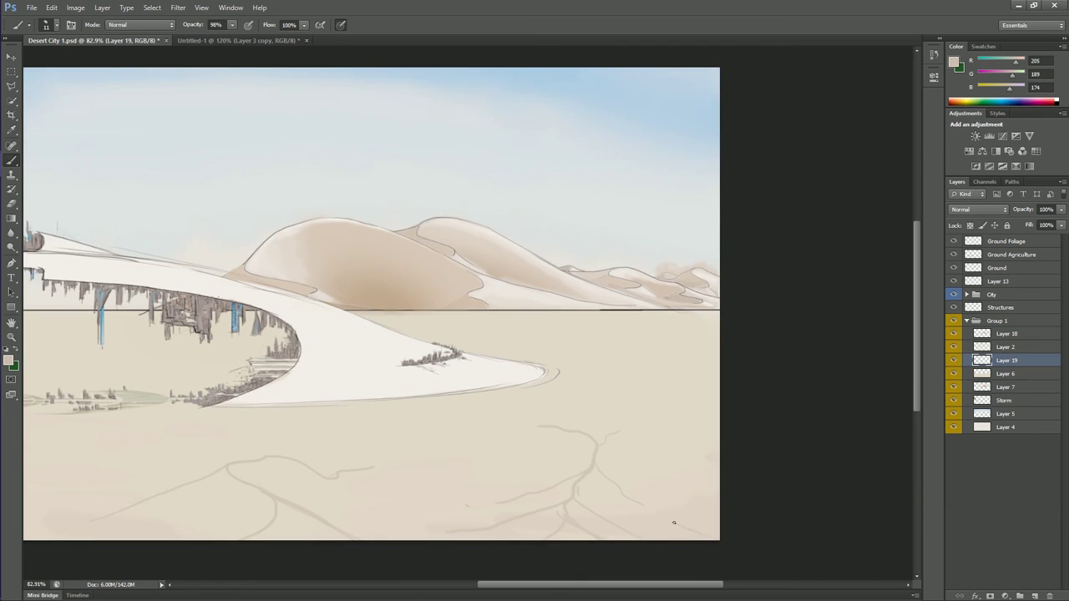
pyautogui.hscroll(-6, 680, 504)
pyautogui.scroll(-1, 681, 504)
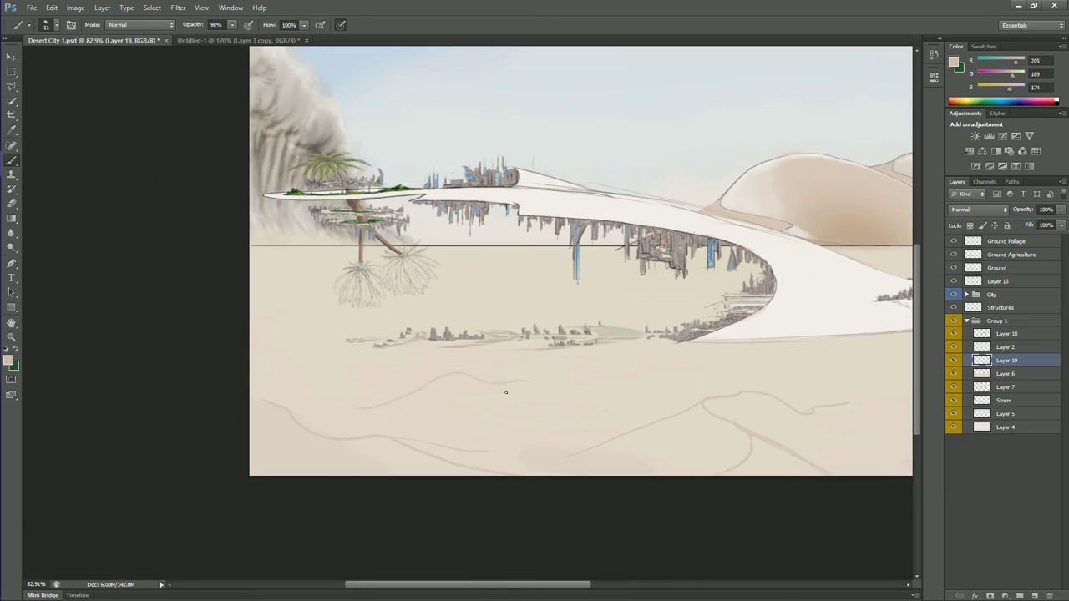